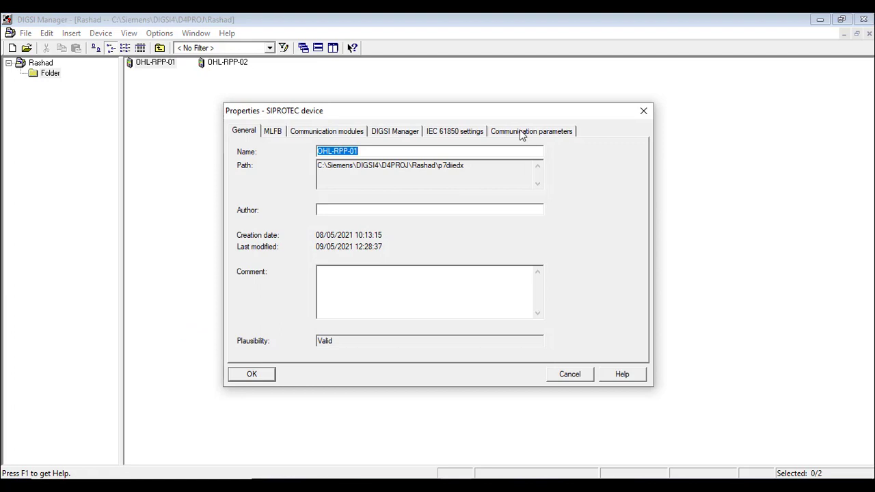
Step: Review the communication parameters of device OHL-RPP-01, including IP address, standard gateway and IED name, and close its properties
{"action": "left_click", "coordinate": [523, 131]}
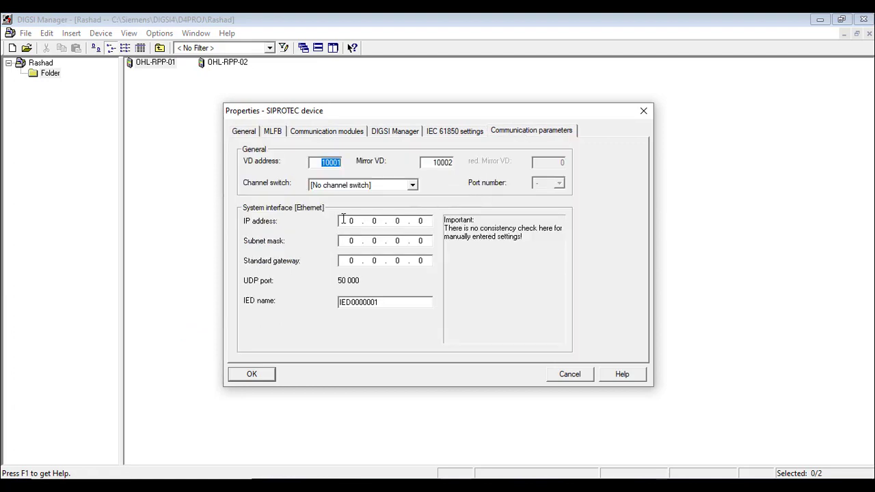
{"action": "left_click", "coordinate": [343, 219]}
{"action": "left_click", "coordinate": [343, 263]}
{"action": "left_click_drag", "start_coordinate": [384, 303], "coordinate": [306, 299]}
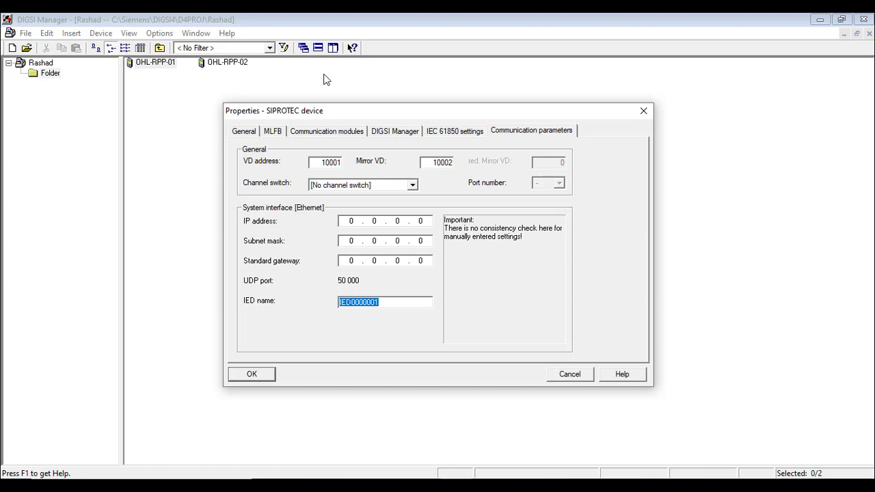
{"action": "left_click", "coordinate": [368, 90]}
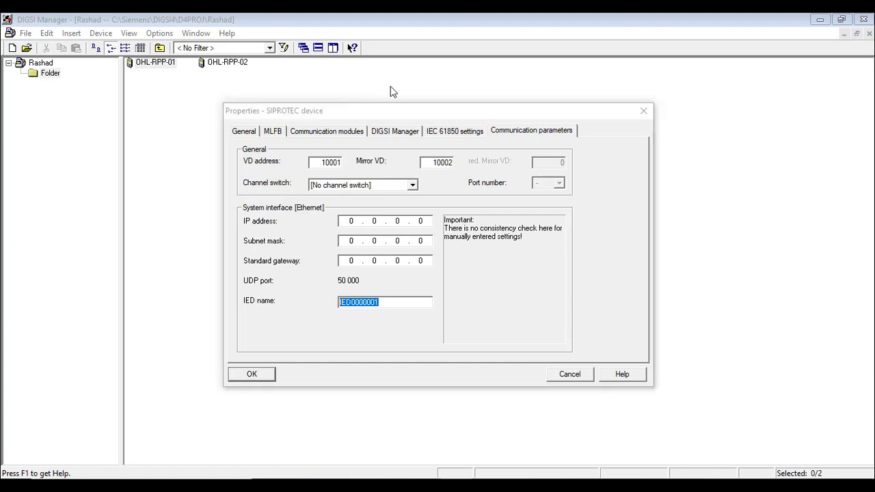
{"action": "left_click", "coordinate": [643, 111]}
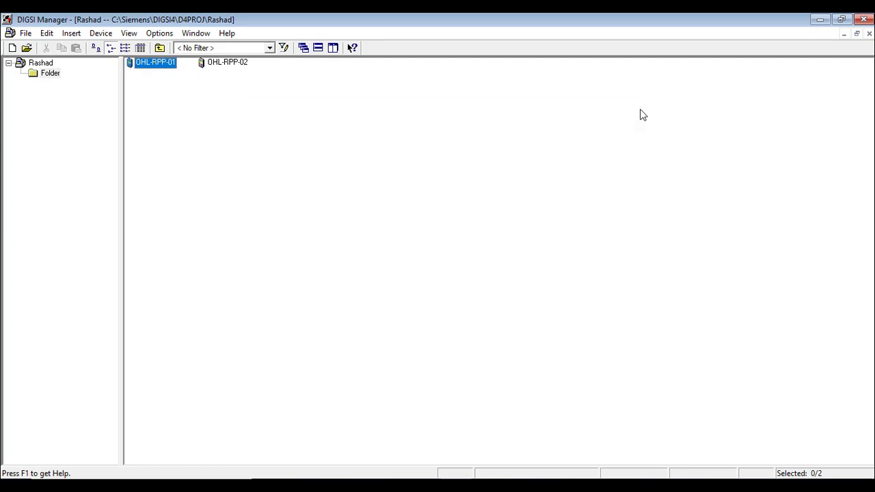
Step: Insert a new IEC 61850 station into the project folder, keeping its default name
{"action": "left_click", "coordinate": [217, 100]}
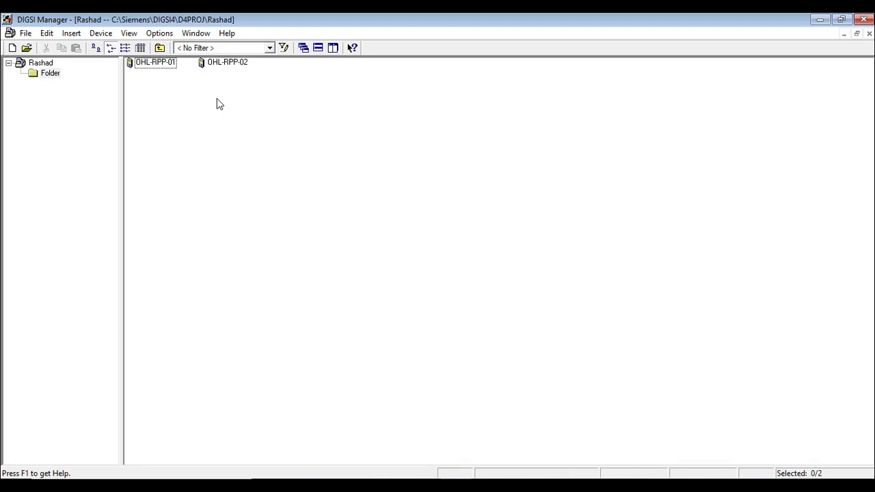
{"action": "right_click", "coordinate": [218, 103]}
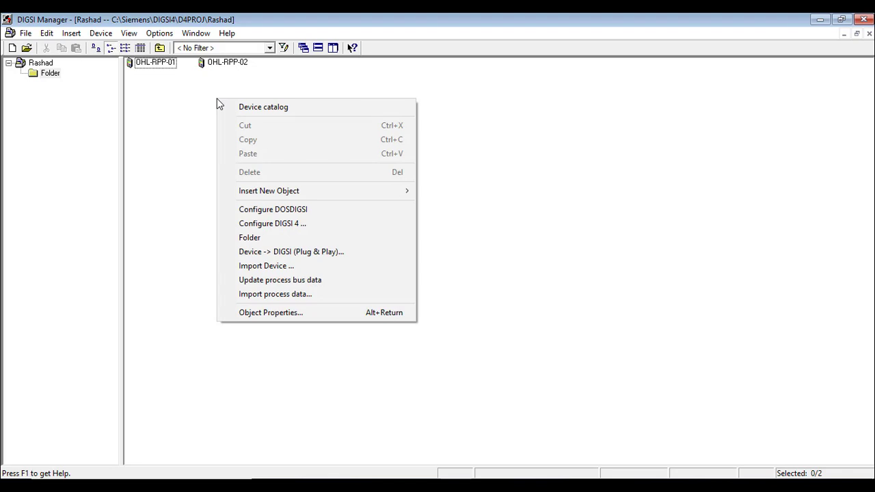
{"action": "mouse_move", "coordinate": [304, 191]}
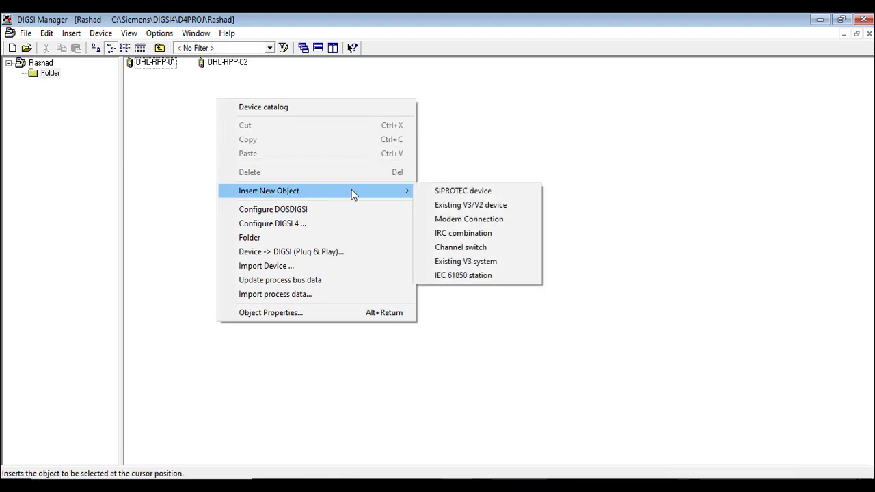
{"action": "left_click", "coordinate": [459, 279]}
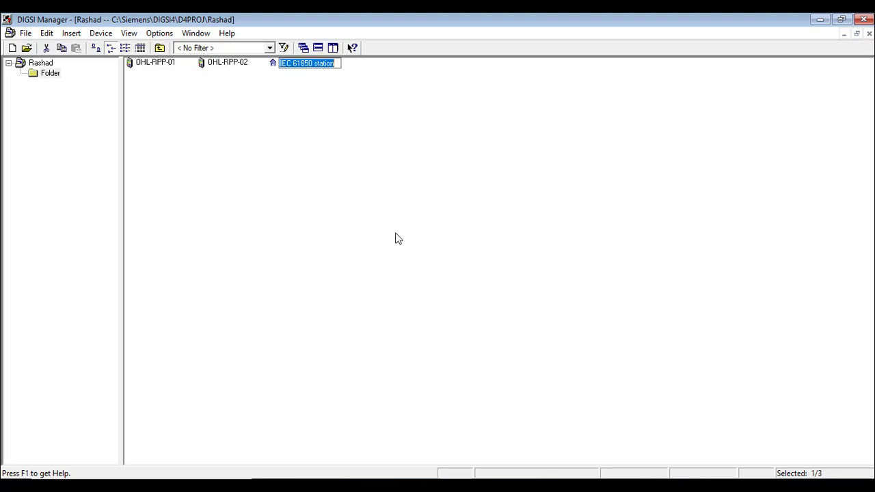
{"action": "left_click", "coordinate": [322, 103]}
Step: Open the IEC 61850 station's properties at its communicator assignment
{"action": "left_click", "coordinate": [298, 63]}
{"action": "right_click", "coordinate": [299, 68]}
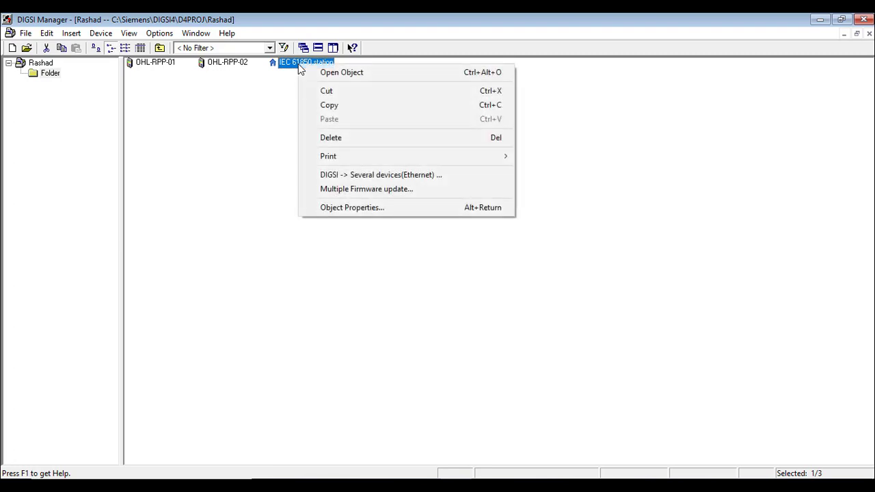
{"action": "left_click", "coordinate": [335, 211]}
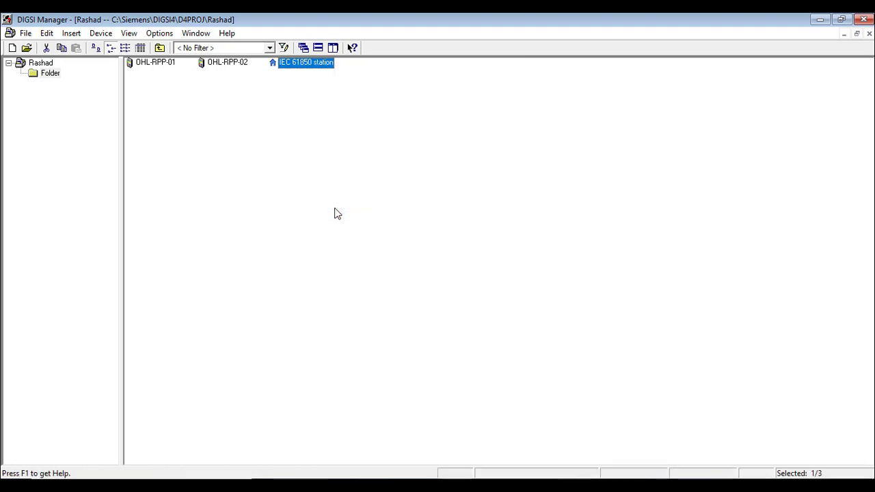
{"action": "left_click", "coordinate": [409, 112]}
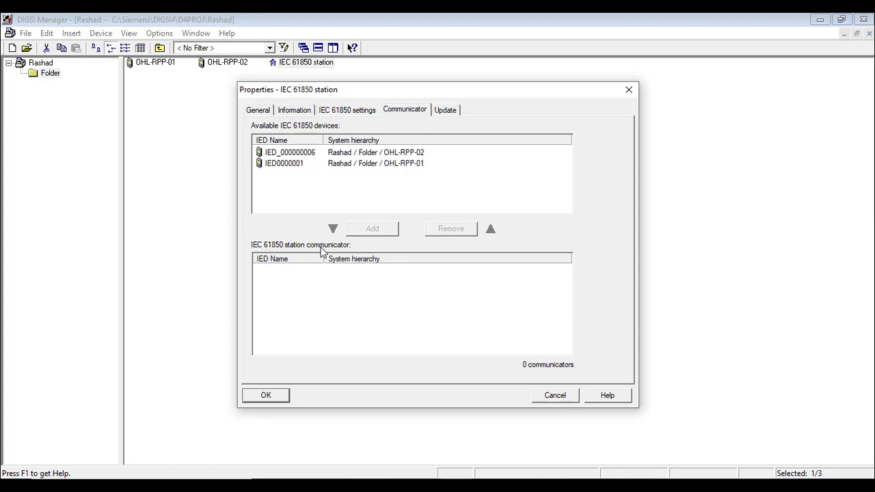
{"action": "left_click", "coordinate": [291, 164]}
{"action": "left_click", "coordinate": [293, 153]}
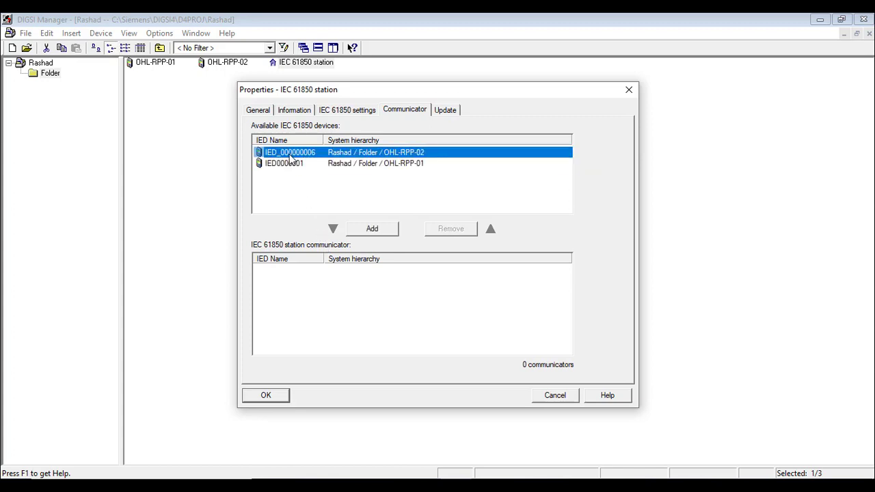
{"action": "left_click", "coordinate": [293, 164]}
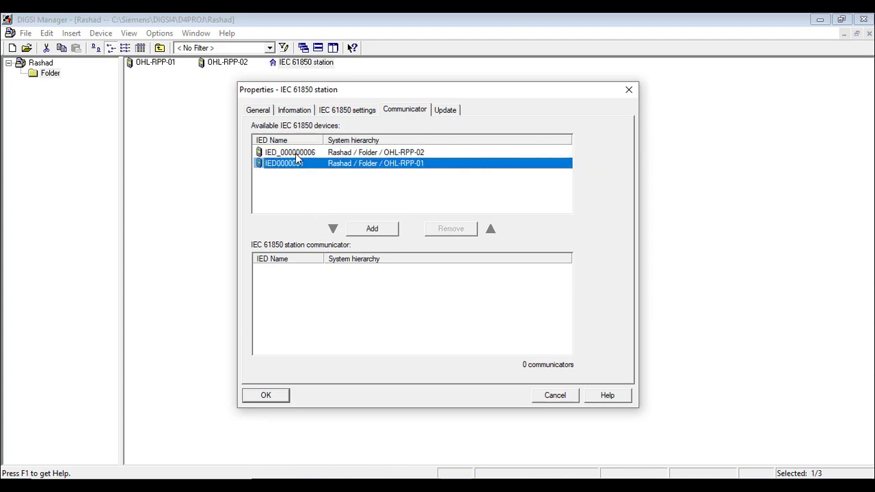
{"action": "left_click", "coordinate": [297, 153], "text": "ctrl"}
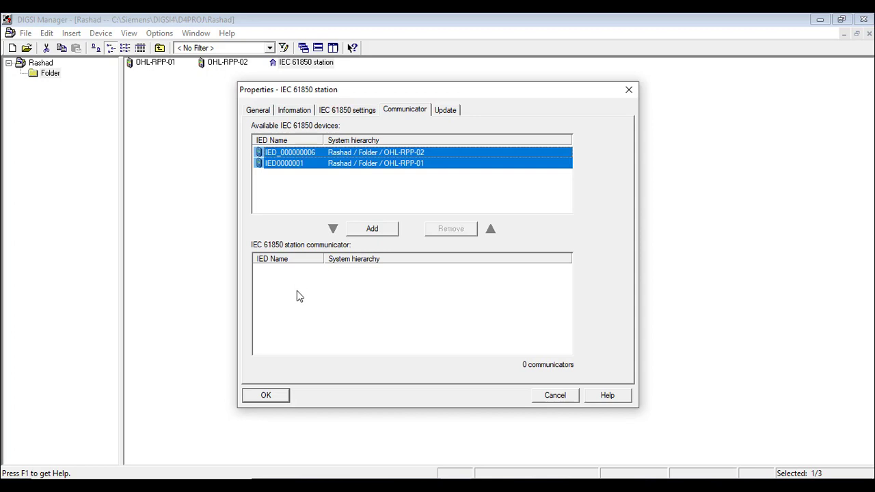
{"action": "left_click", "coordinate": [290, 168]}
{"action": "left_click", "coordinate": [296, 169], "text": "ctrl"}
{"action": "left_click", "coordinate": [298, 169], "text": "ctrl"}
{"action": "left_click", "coordinate": [300, 184]}
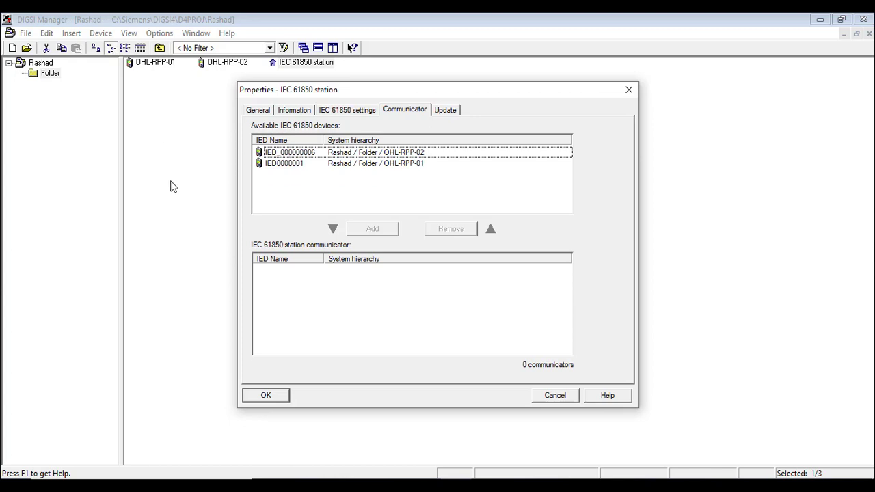
Step: Rename the IED of OHL-RPP-01 to OHL_01 and the IED of OHL-RPP-02 to OHL_02
{"action": "left_click", "coordinate": [294, 167]}
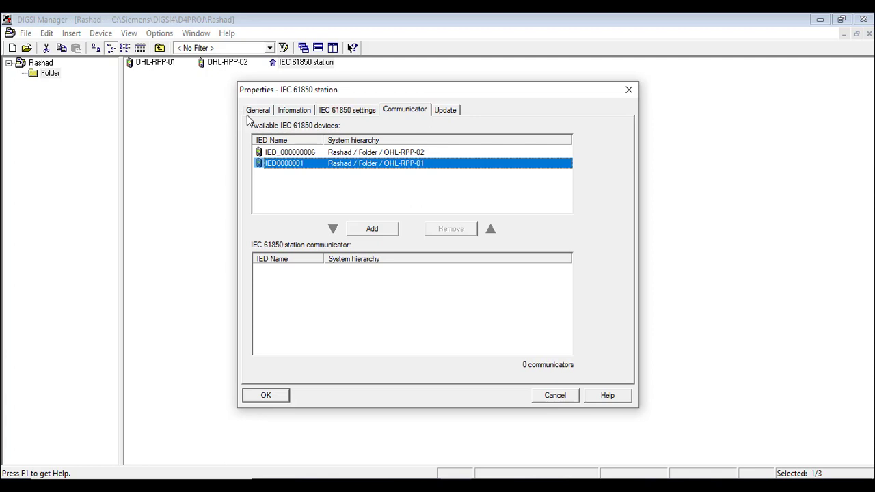
{"action": "left_click", "coordinate": [308, 169]}
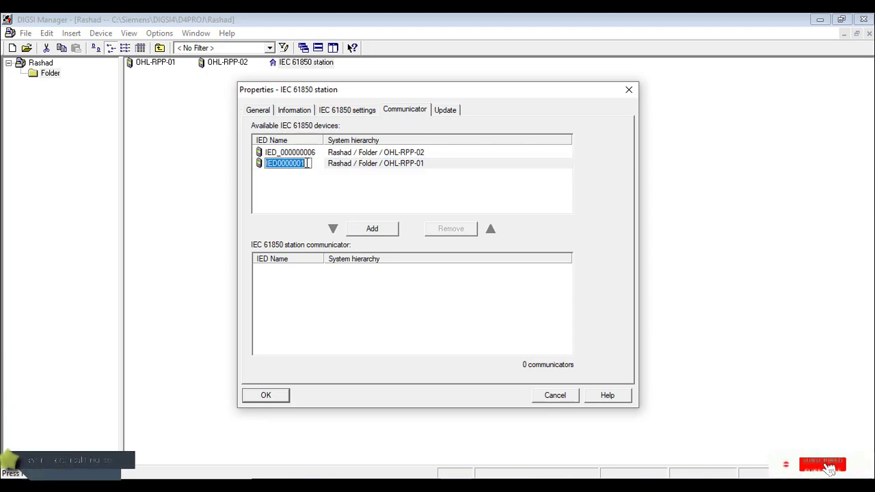
{"action": "type", "text": "OHL"}
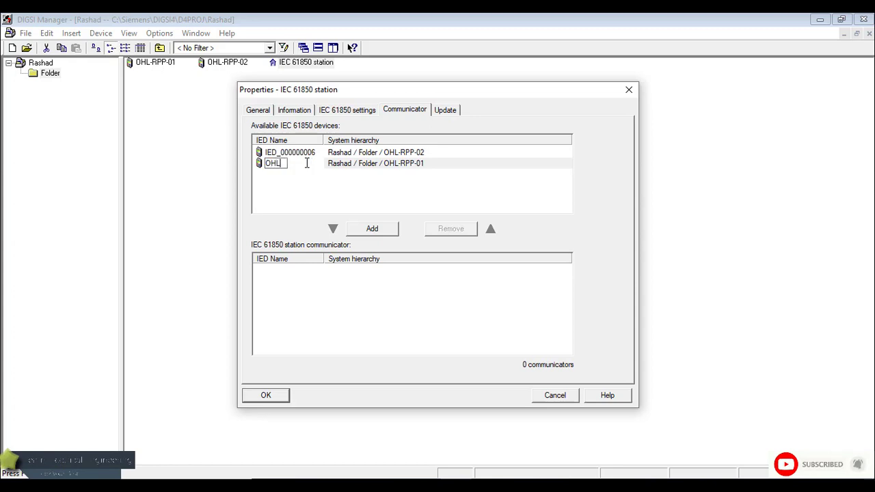
{"action": "type", "text": "_01"}
{"action": "left_click", "coordinate": [295, 154]}
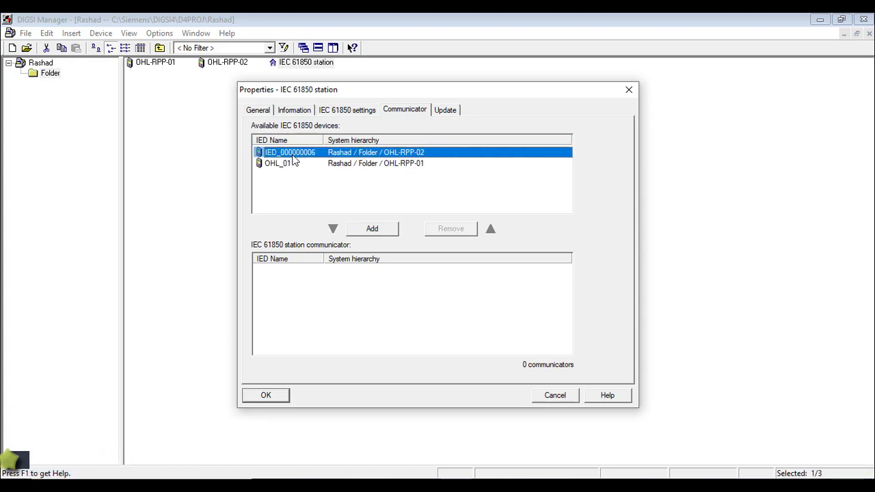
{"action": "left_click", "coordinate": [310, 156]}
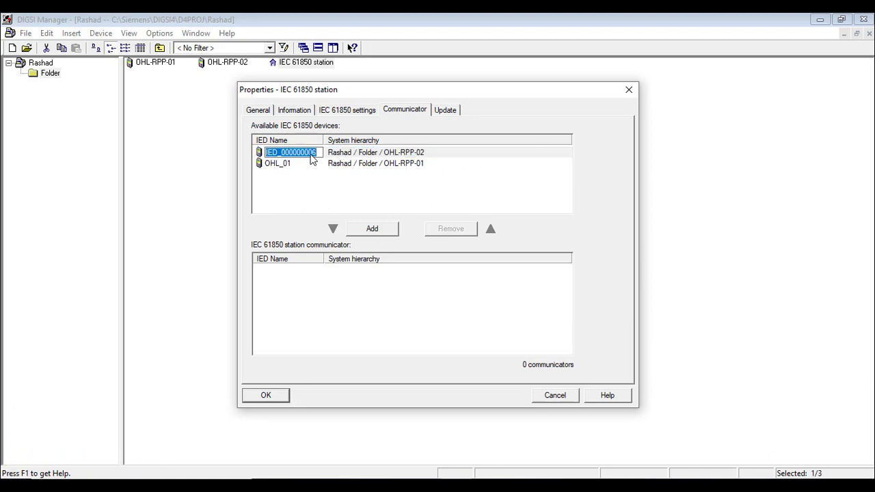
{"action": "type", "text": "OHL_02"}
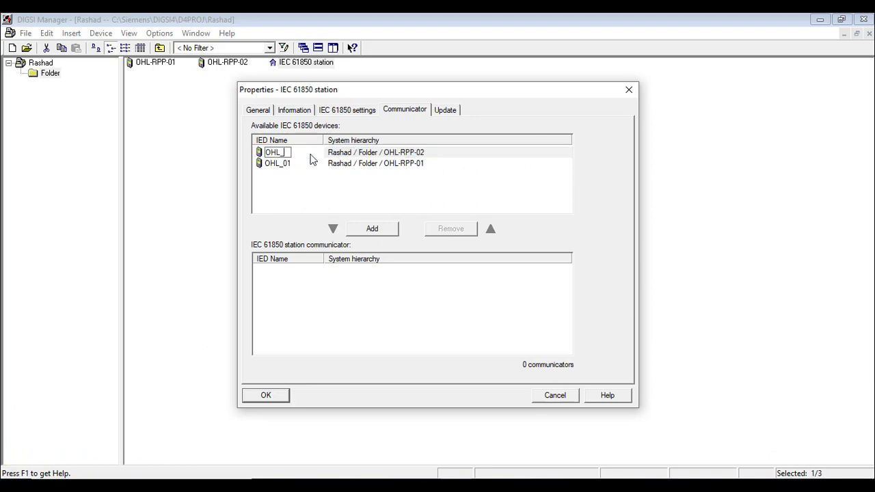
{"action": "left_click", "coordinate": [313, 179]}
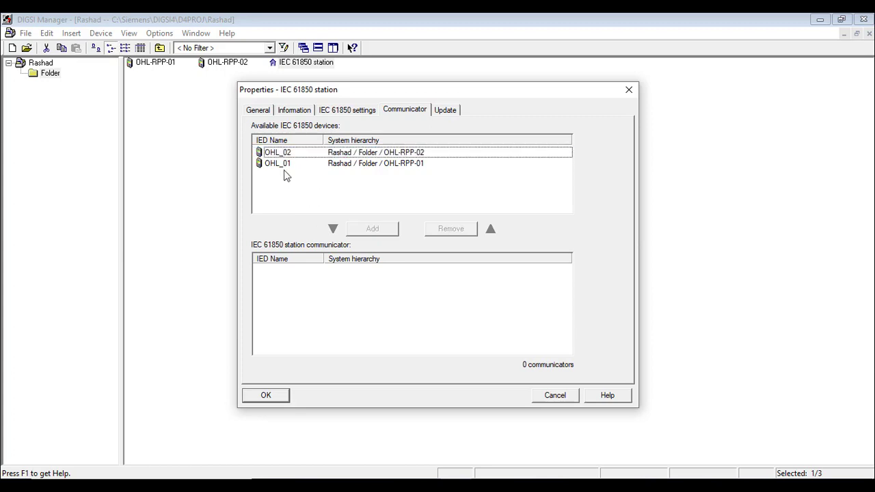
Step: Add OHL_01 and OHL_02 to the IEC 61850 station as communicators and apply the station properties
{"action": "left_click", "coordinate": [282, 168]}
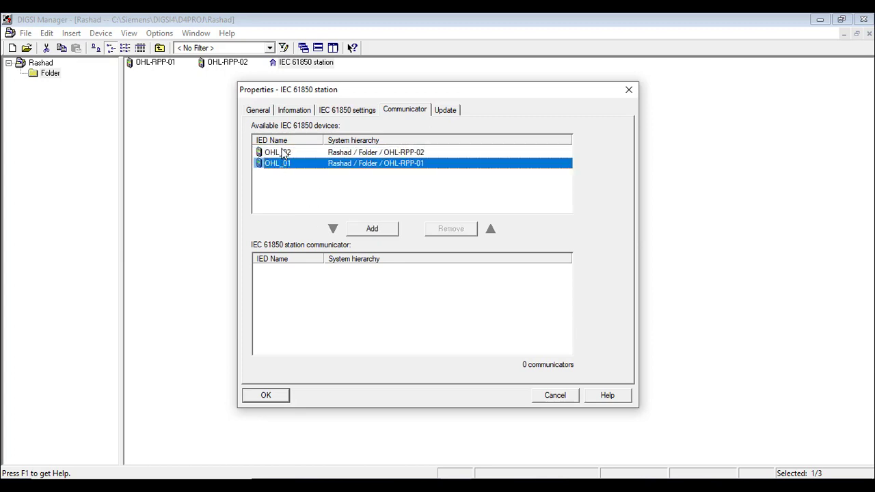
{"action": "left_click", "coordinate": [283, 153], "text": "ctrl"}
{"action": "left_click", "coordinate": [369, 230]}
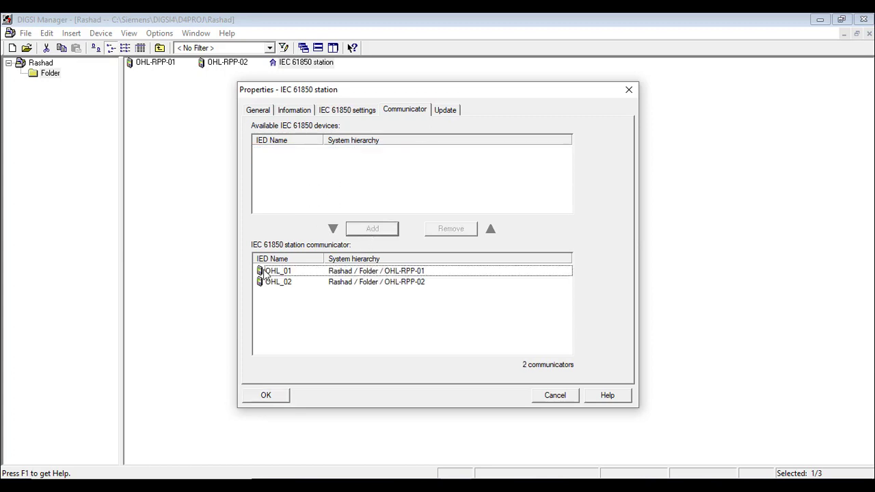
{"action": "left_click", "coordinate": [265, 396]}
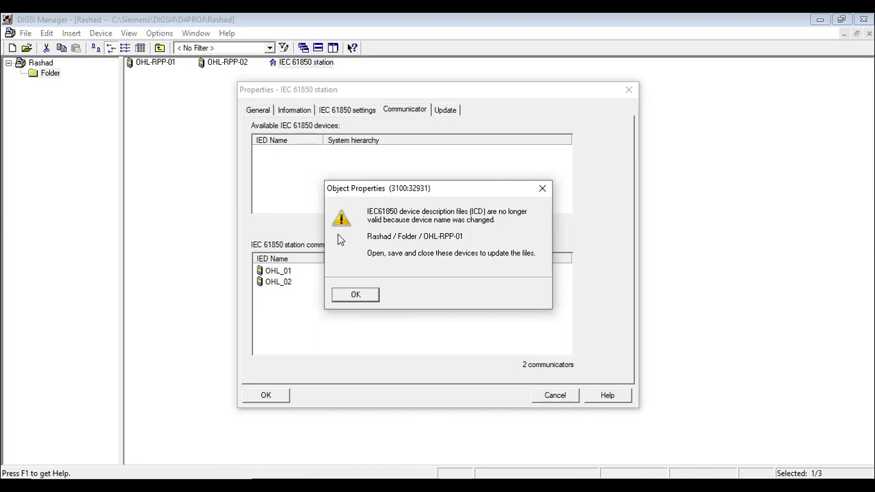
{"action": "left_click", "coordinate": [357, 296]}
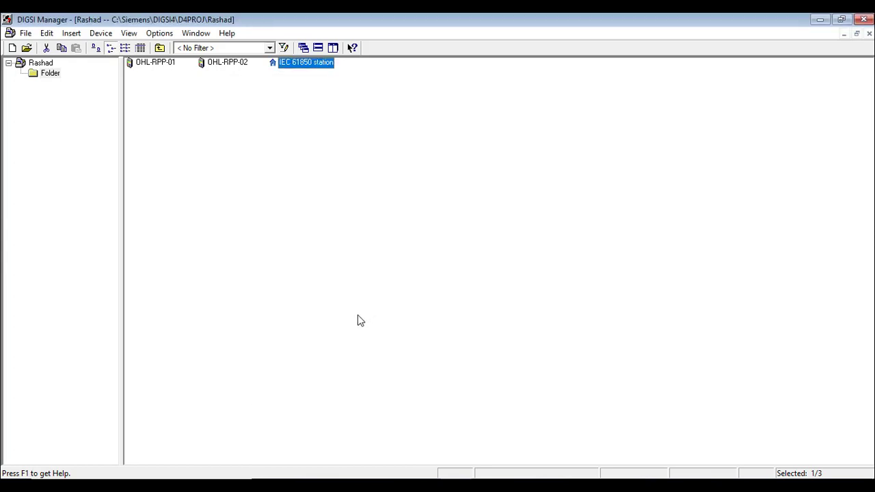
Step: Try to open the IEC 61850 station in the system configurator, and dismiss the report and message
{"action": "left_click", "coordinate": [195, 87]}
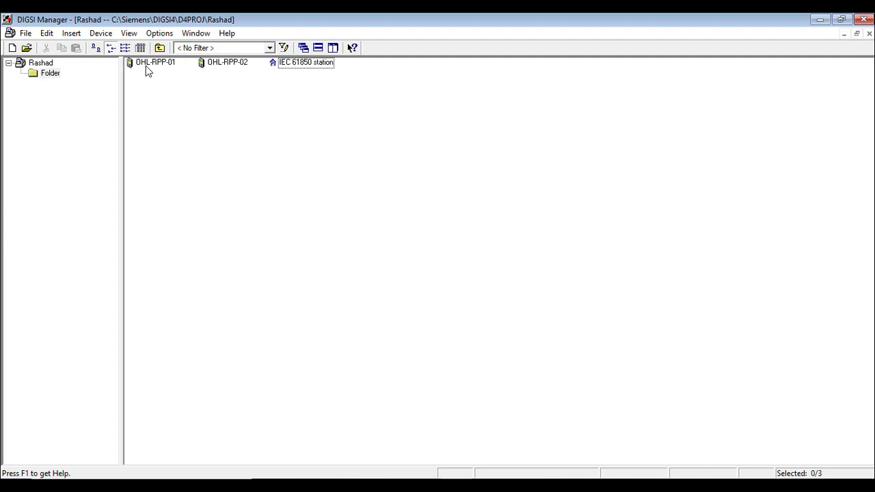
{"action": "left_click", "coordinate": [295, 63]}
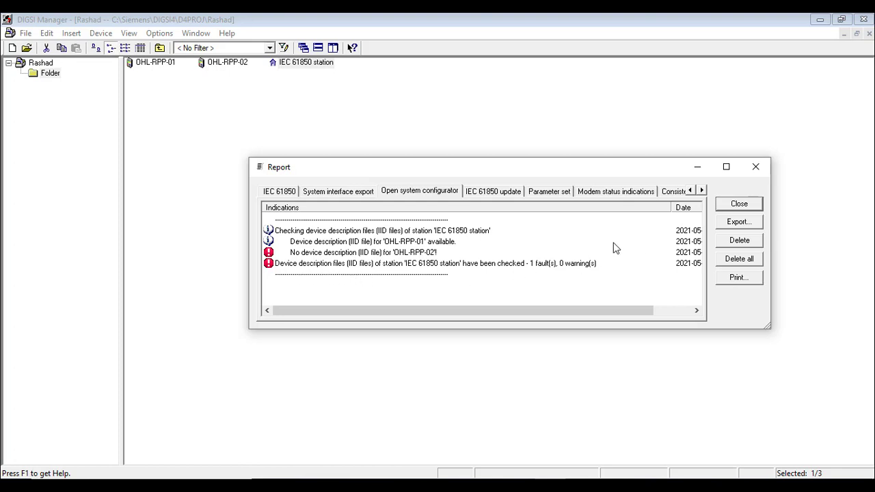
{"action": "left_click", "coordinate": [723, 206]}
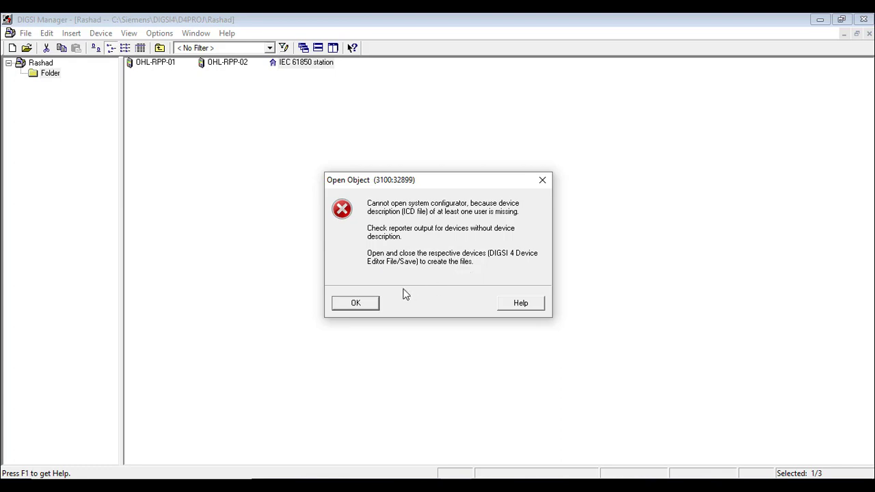
{"action": "left_click", "coordinate": [356, 305]}
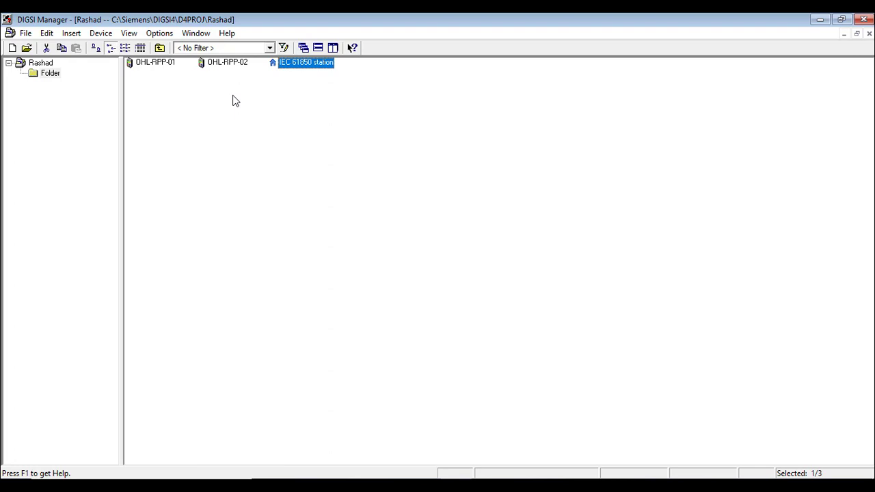
Step: Open device OHL-RPP-02 with the Offline connection type, save it to create its device description, and close the report
{"action": "left_click", "coordinate": [227, 67]}
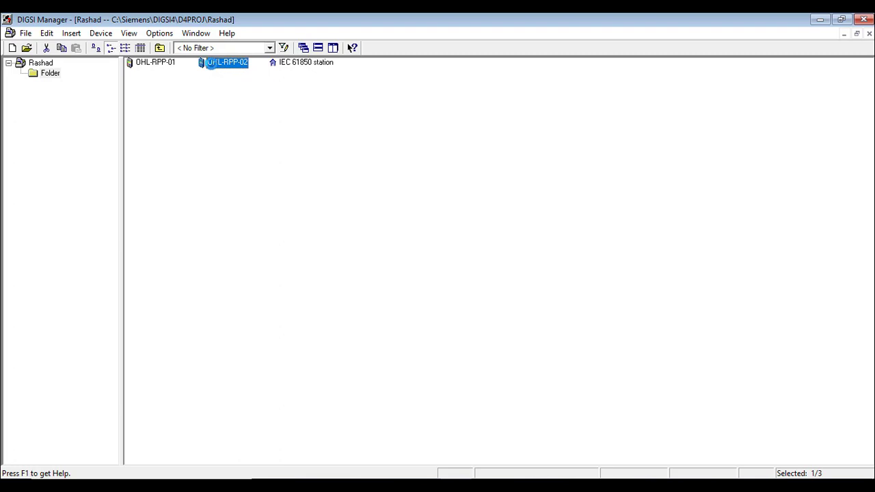
{"action": "double_click", "coordinate": [214, 66]}
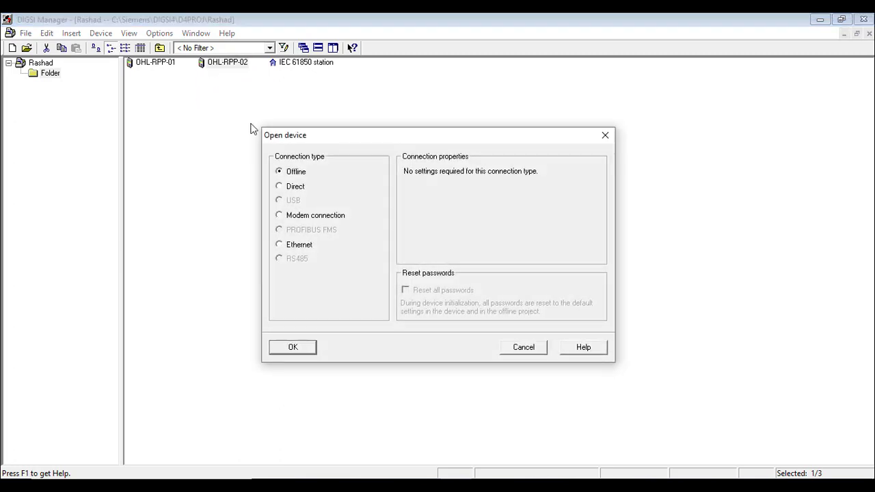
{"action": "left_click", "coordinate": [307, 353]}
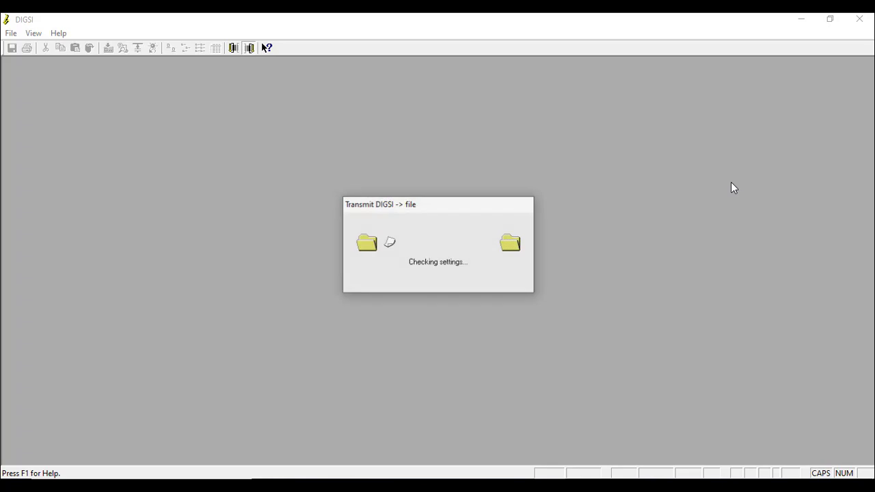
{"action": "left_click", "coordinate": [739, 204]}
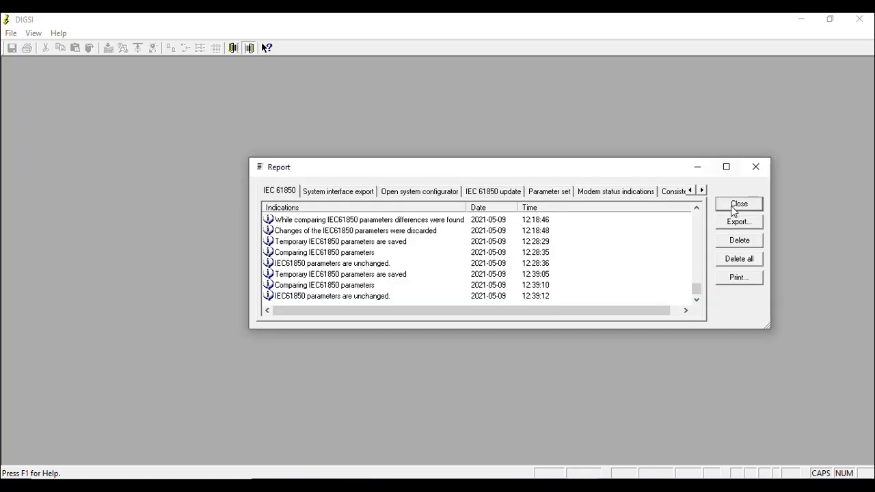
{"action": "left_click", "coordinate": [734, 205]}
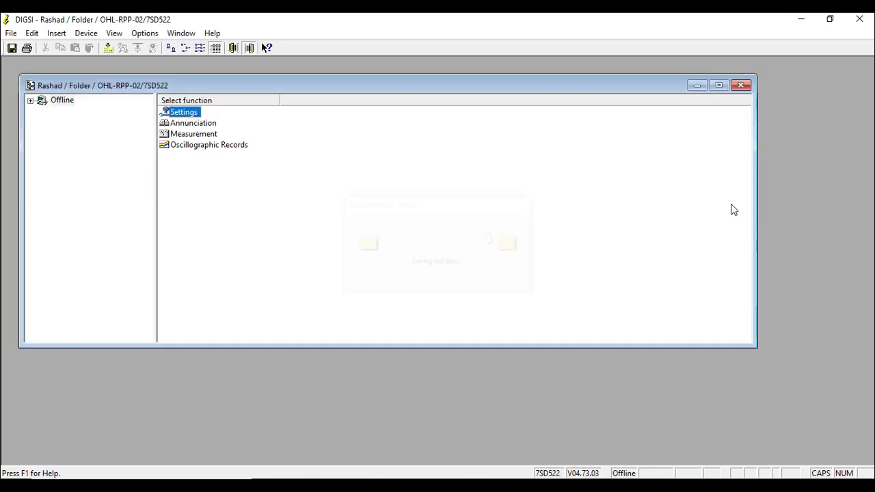
Step: Close device OHL-RPP-02 and leave the device editor to return to the project
{"action": "left_click", "coordinate": [741, 85]}
{"action": "left_click", "coordinate": [860, 21]}
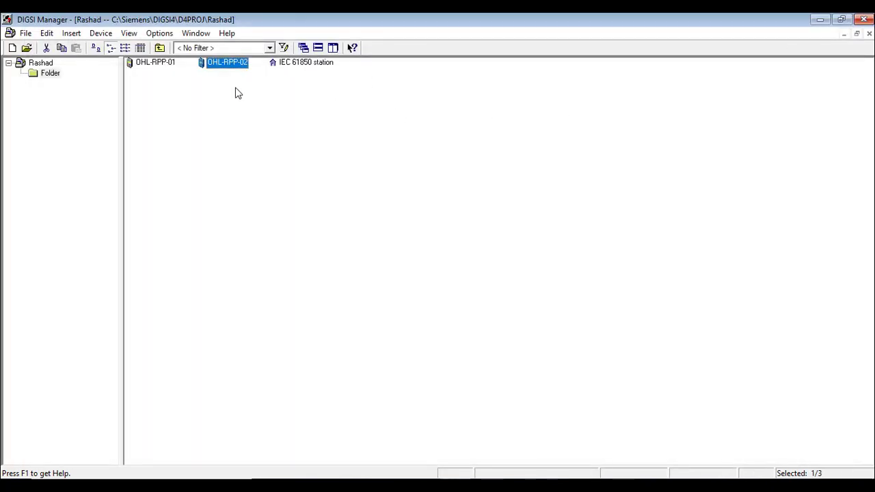
Step: Check the IED name in the communication parameters of device OHL-RPP-02, leaving its properties unedited
{"action": "right_click", "coordinate": [154, 65]}
{"action": "left_click", "coordinate": [217, 62]}
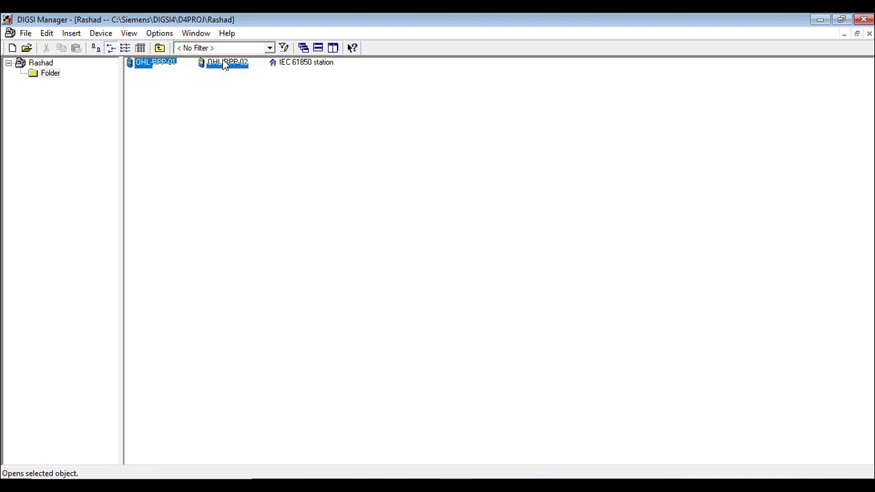
{"action": "left_click", "coordinate": [217, 63]}
{"action": "right_click", "coordinate": [223, 61]}
{"action": "left_click", "coordinate": [278, 326]}
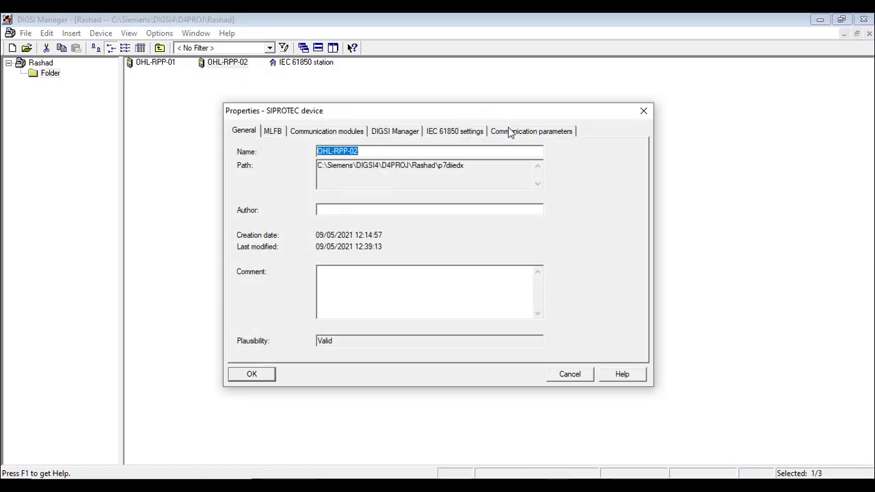
{"action": "left_click", "coordinate": [508, 131]}
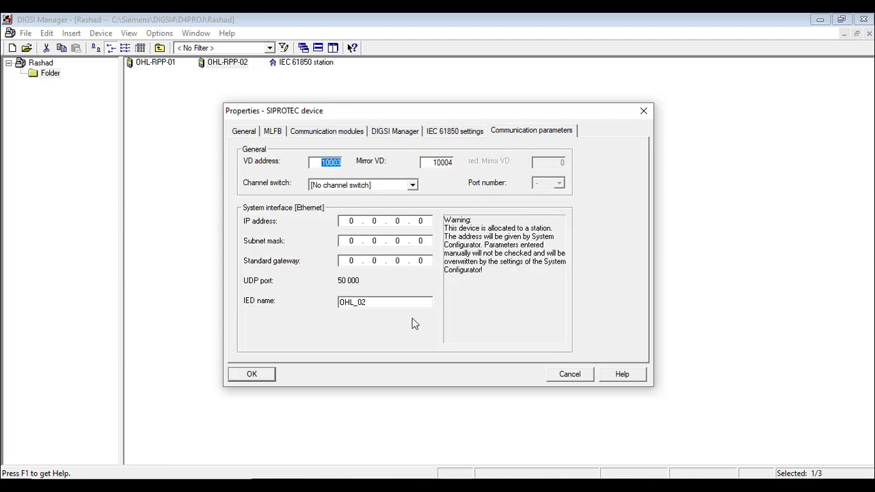
{"action": "left_click_drag", "start_coordinate": [373, 302], "coordinate": [226, 309]}
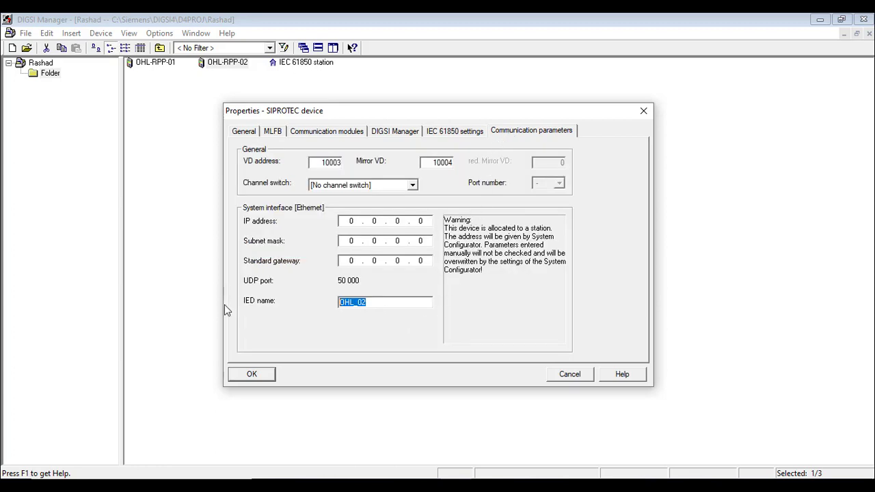
{"action": "left_click", "coordinate": [567, 379]}
Step: Open device OHL-RPP-01 with the Offline connection type, save it to create its device description, and close it
{"action": "left_click", "coordinate": [227, 66]}
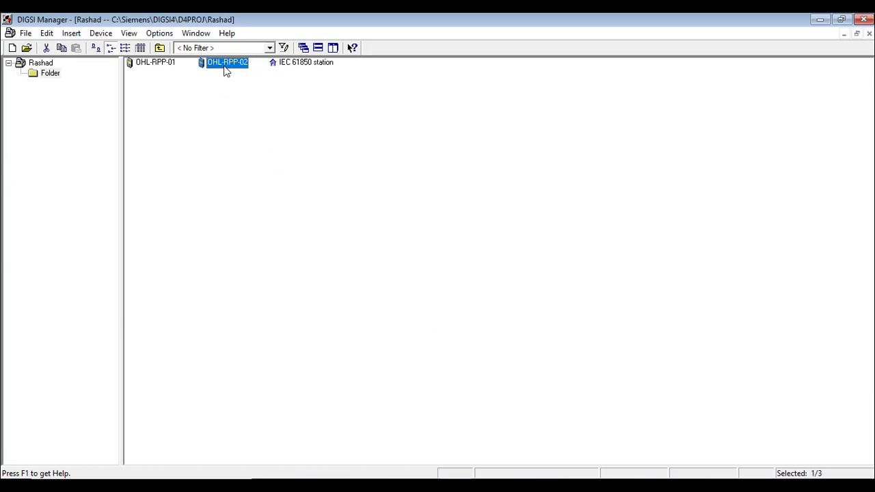
{"action": "left_click", "coordinate": [152, 69]}
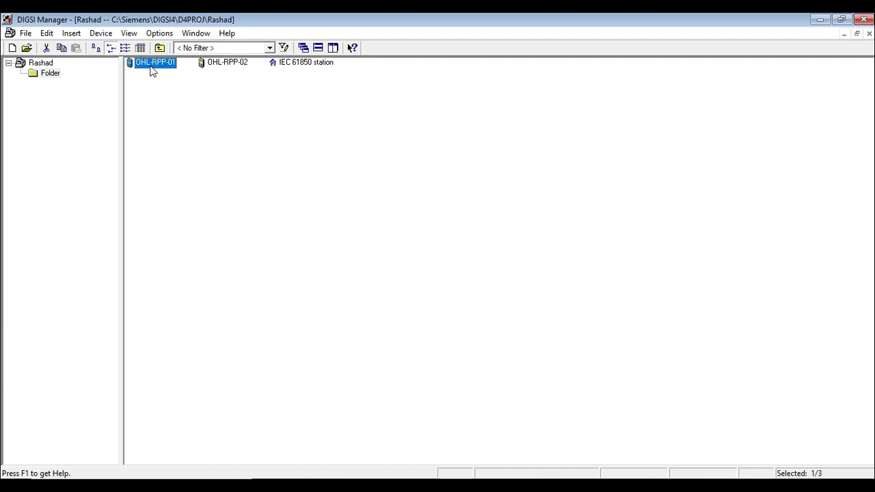
{"action": "double_click", "coordinate": [153, 69]}
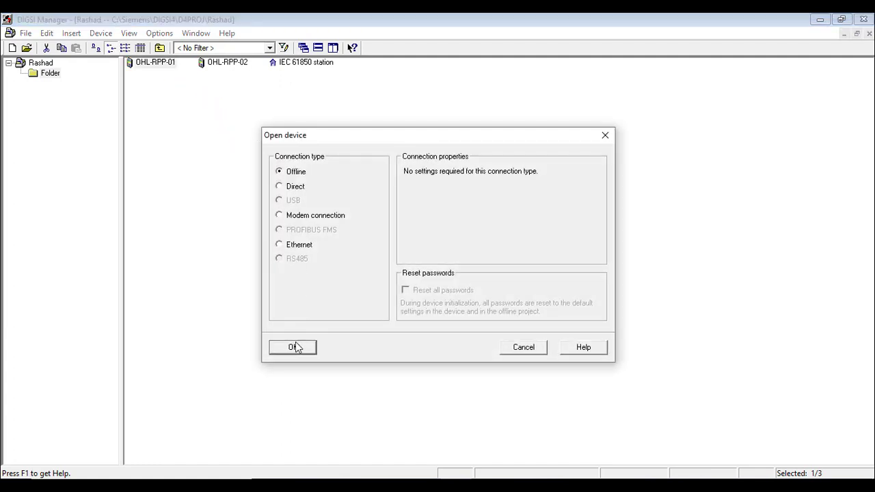
{"action": "left_click", "coordinate": [294, 347]}
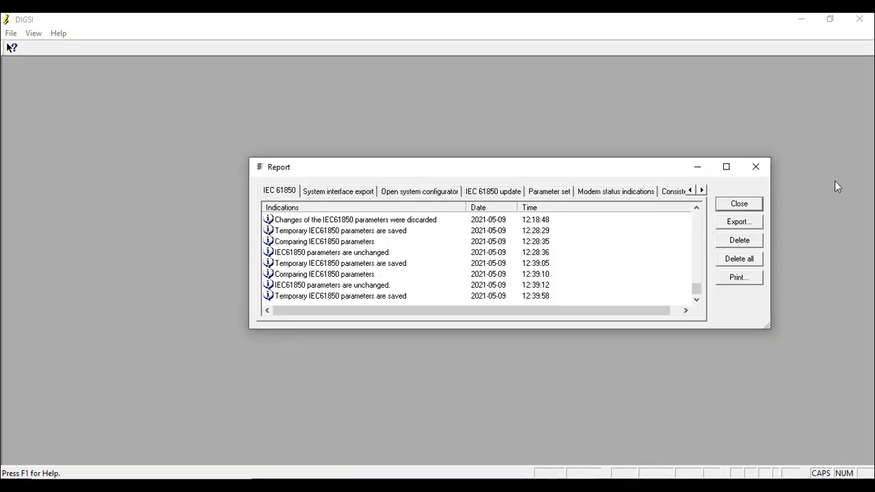
{"action": "left_click", "coordinate": [743, 207]}
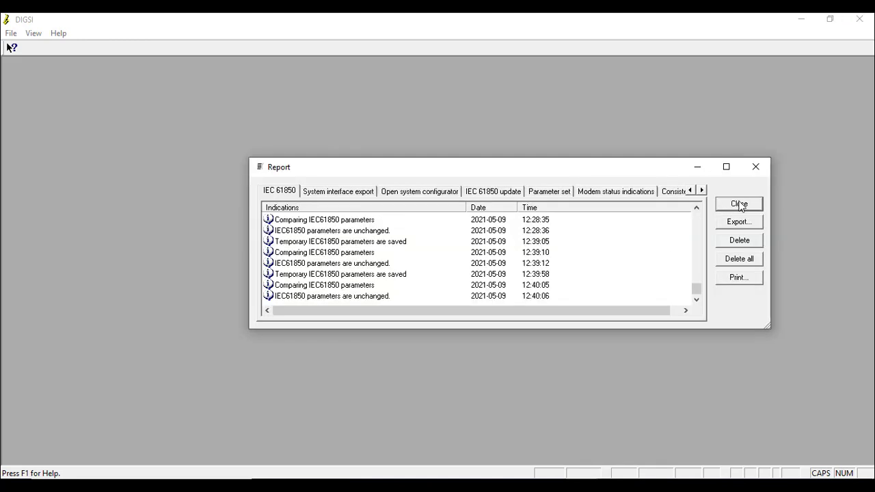
{"action": "left_click", "coordinate": [738, 204]}
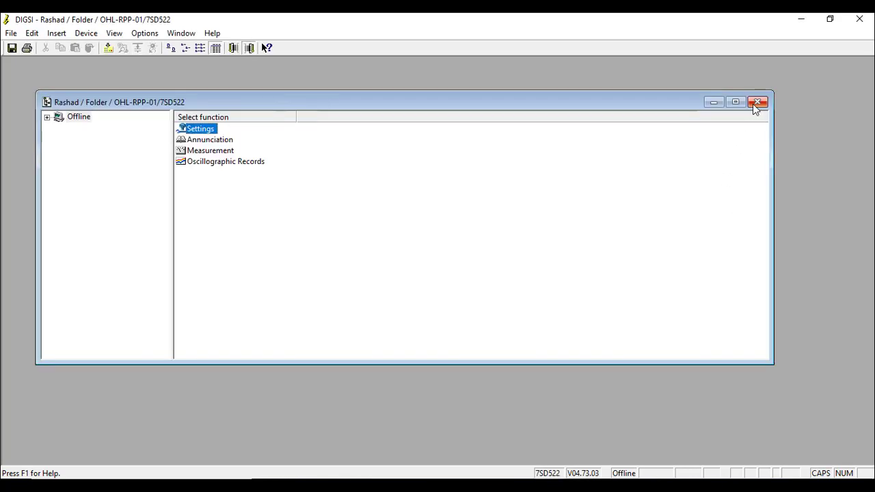
{"action": "left_click", "coordinate": [756, 102]}
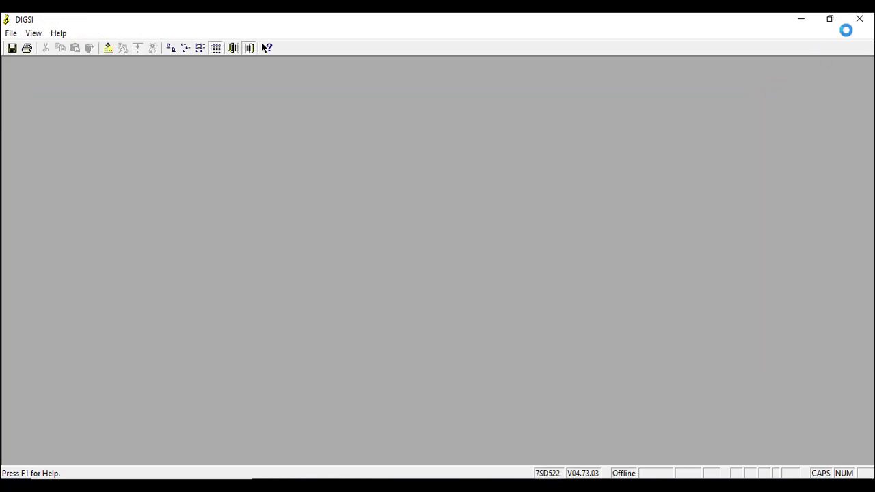
{"action": "left_click", "coordinate": [859, 19]}
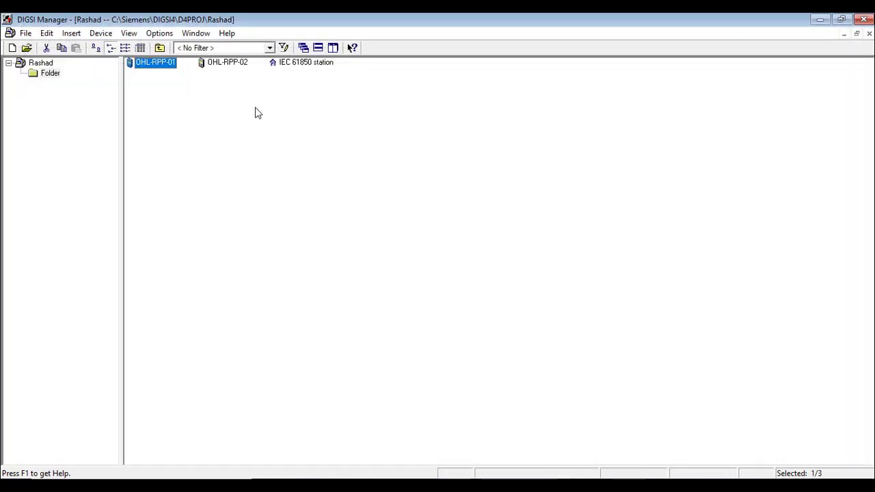
Step: Open device OHL-RPP-02 with the Offline connection type and display its Masking I/O configuration matrix
{"action": "left_click", "coordinate": [228, 66]}
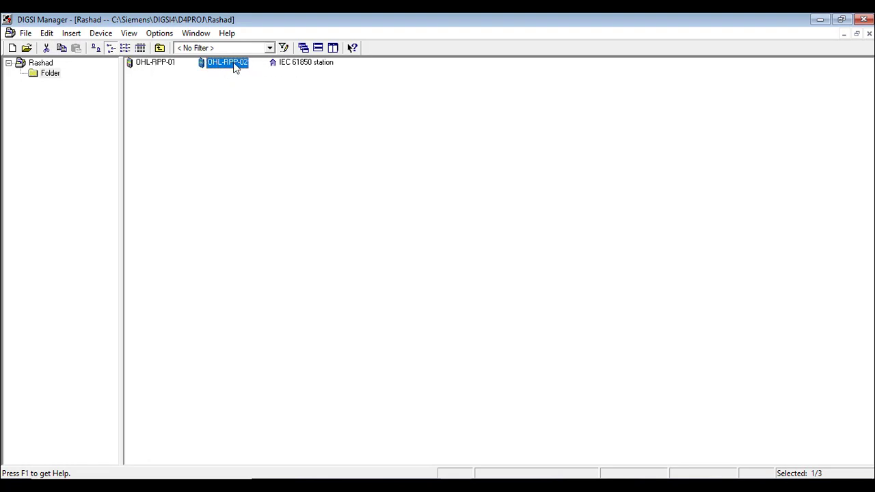
{"action": "double_click", "coordinate": [233, 67]}
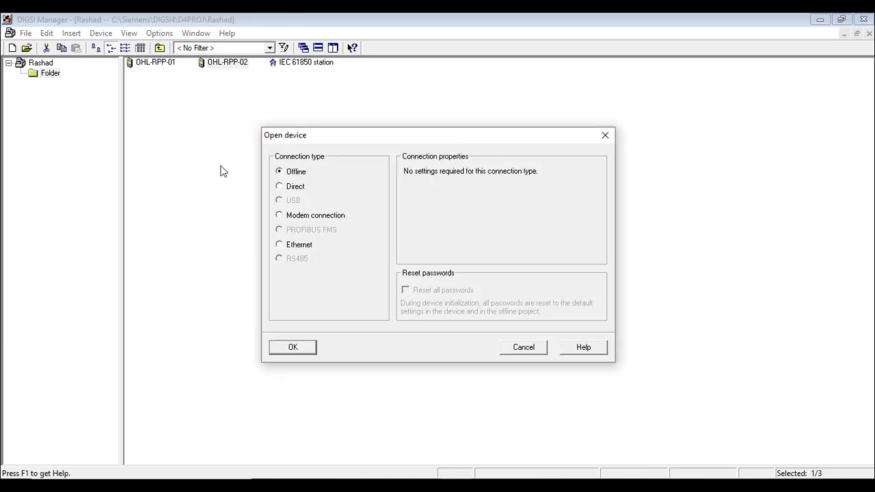
{"action": "left_click", "coordinate": [295, 349]}
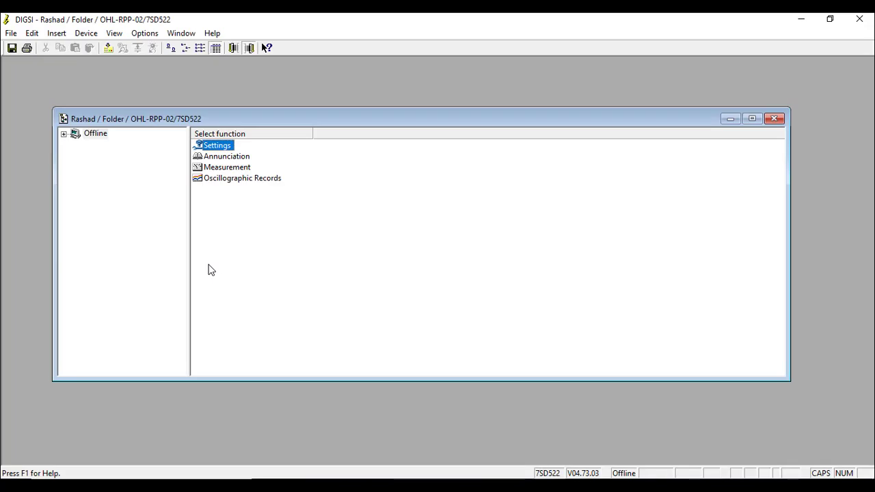
{"action": "double_click", "coordinate": [179, 118]}
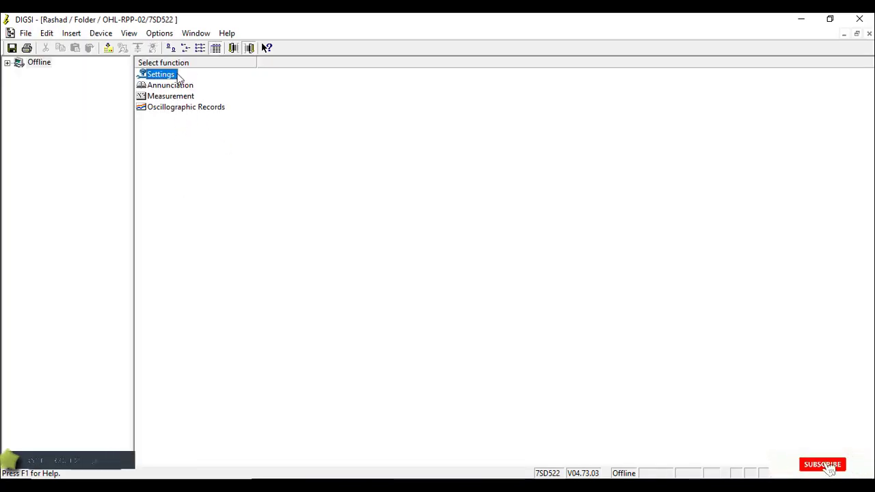
{"action": "double_click", "coordinate": [176, 75]}
{"action": "double_click", "coordinate": [166, 87]}
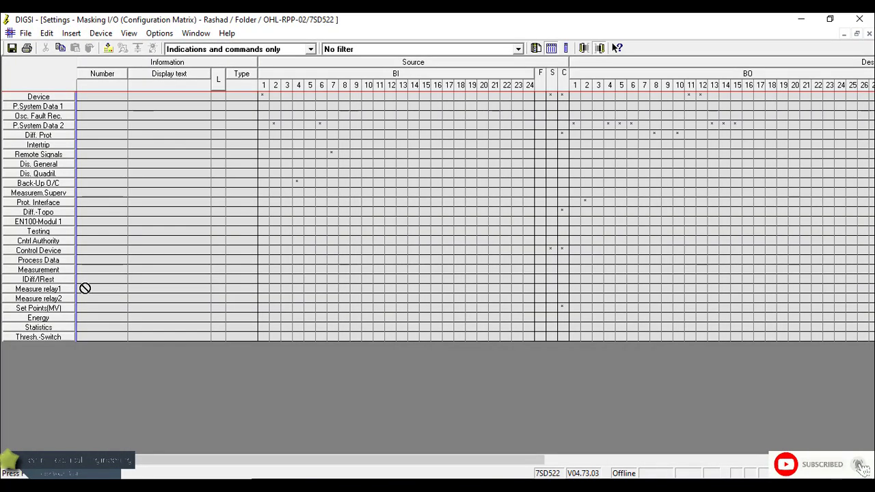
Step: Insert a new information group with the short text SAS SIGNALS after the Thresh.-Switch group
{"action": "right_click", "coordinate": [30, 333]}
{"action": "left_click", "coordinate": [21, 336]}
{"action": "right_click", "coordinate": [21, 334]}
{"action": "left_click", "coordinate": [46, 374]}
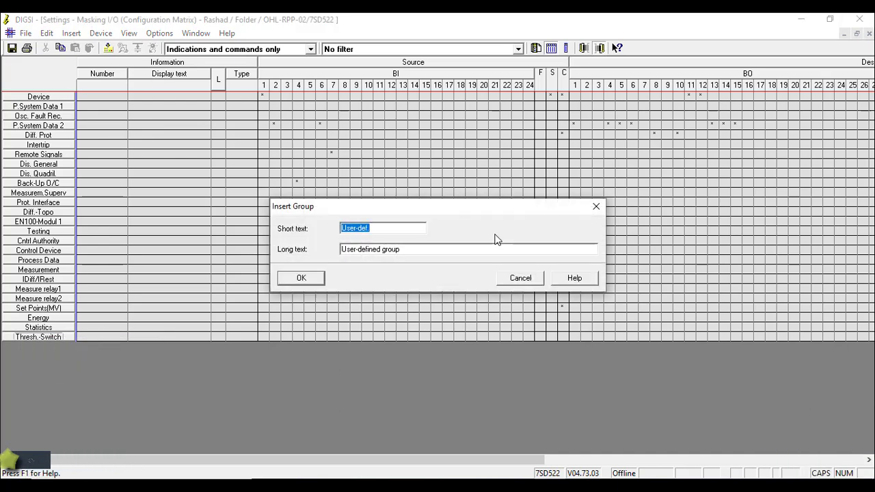
{"action": "type", "text": "AS SIGNALS"}
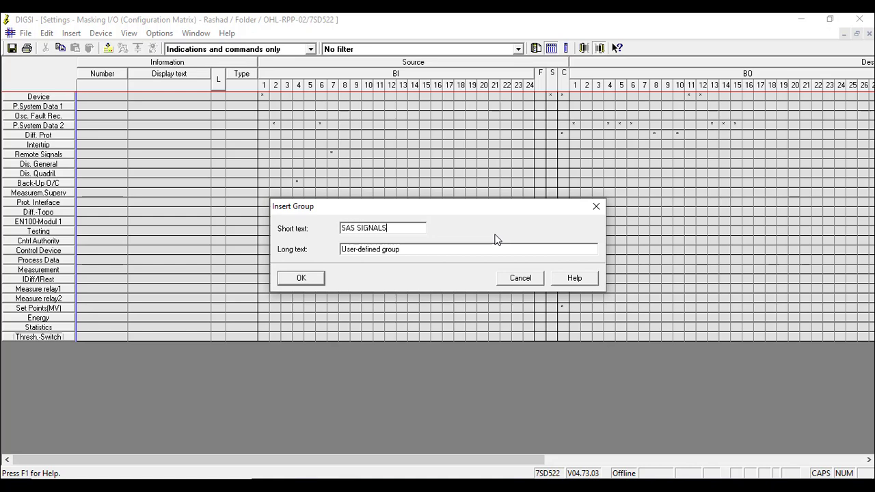
{"action": "left_click", "coordinate": [297, 282]}
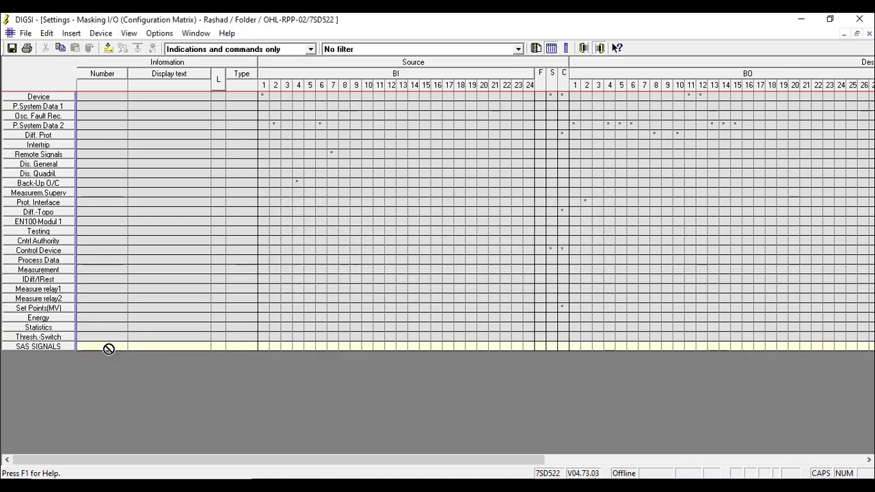
Step: Add an ON/OFF (SP) single-point annunciation from the information catalog to SAS SIGNALS, and expand the long text column
{"action": "right_click", "coordinate": [109, 346]}
{"action": "left_click", "coordinate": [128, 357]}
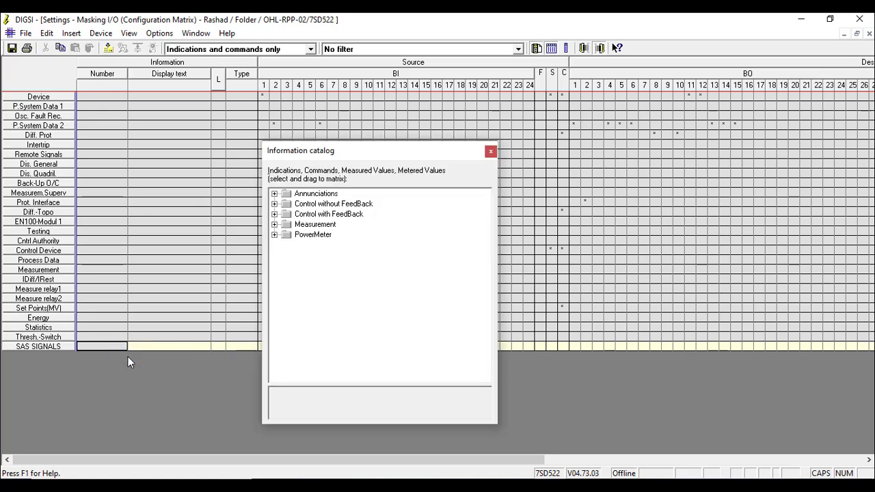
{"action": "left_click", "coordinate": [274, 193]}
{"action": "left_click", "coordinate": [286, 203]}
{"action": "left_click", "coordinate": [339, 214]}
{"action": "left_click_drag", "start_coordinate": [339, 214], "coordinate": [145, 345]}
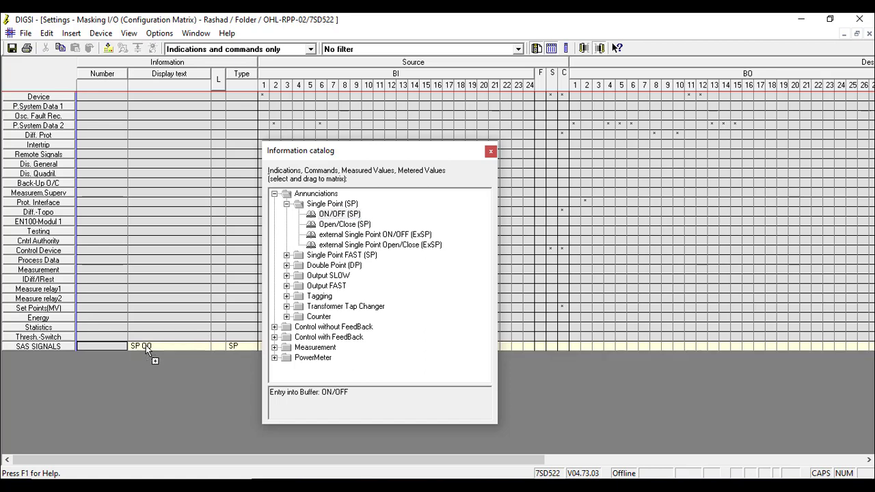
{"action": "left_click", "coordinate": [491, 152]}
{"action": "left_click", "coordinate": [213, 85]}
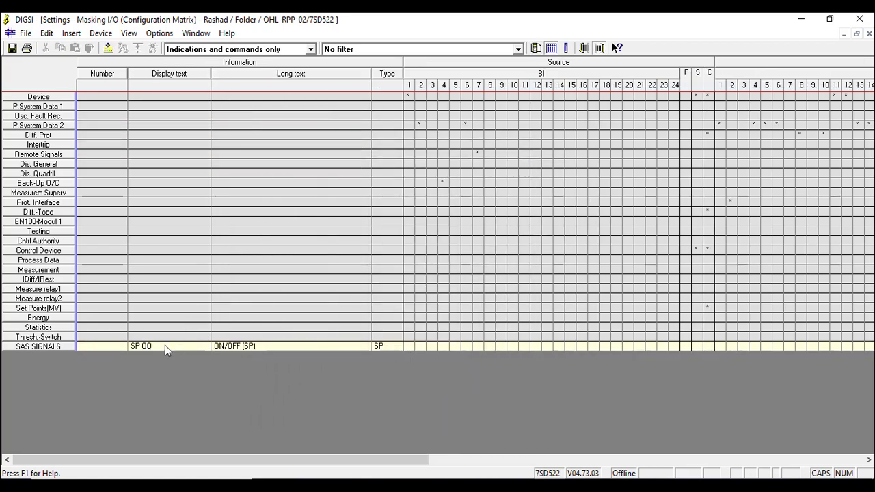
Step: Set the new SAS SIGNALS entry's display text to CB and its long text to CB FAULTY
{"action": "left_click", "coordinate": [165, 345]}
{"action": "type", "text": "CB"}
{"action": "left_click", "coordinate": [263, 346]}
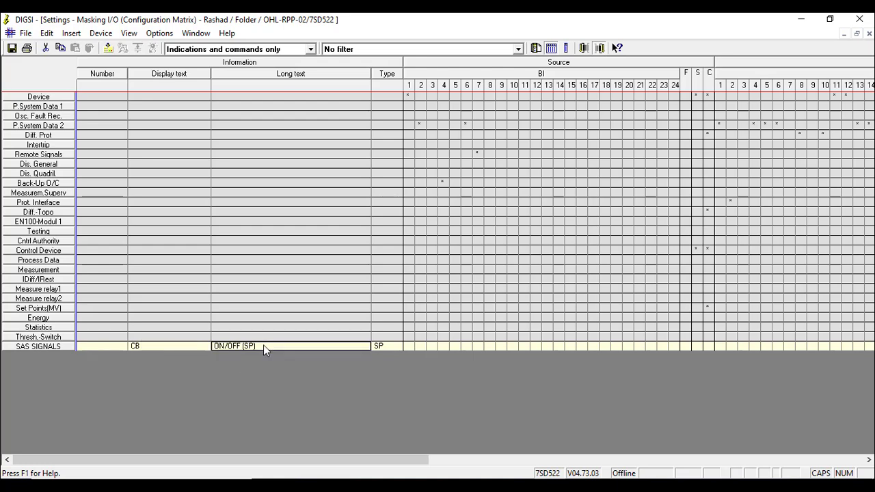
{"action": "type", "text": "CB FAU"}
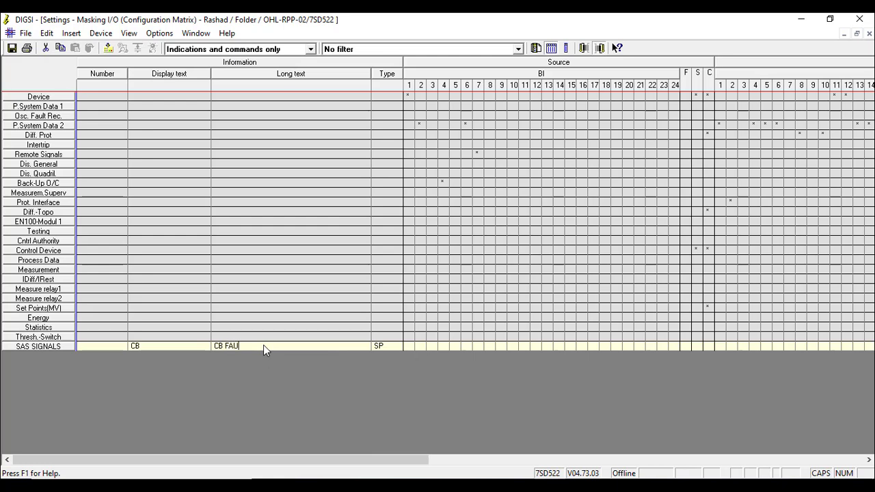
{"action": "type", "text": "LTY"}
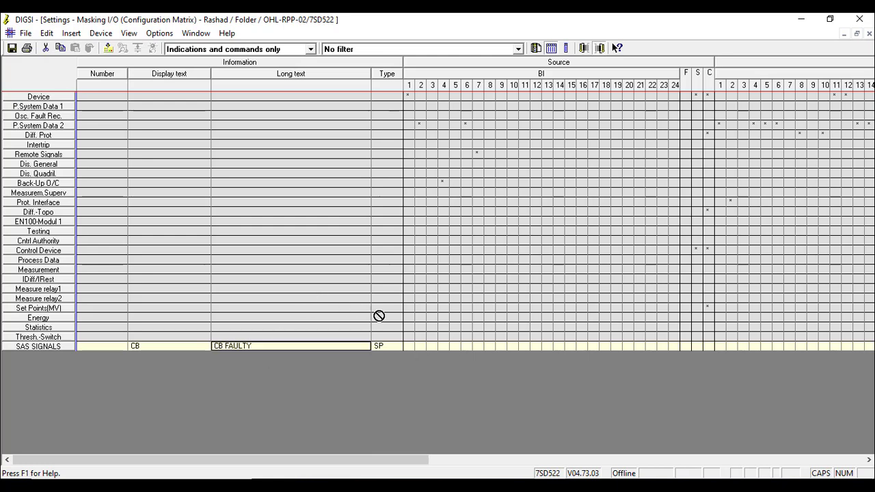
Step: Delete the existing binary input routings and route CB FAULTY to binary input 1 as H (active with voltage)
{"action": "right_click", "coordinate": [409, 348]}
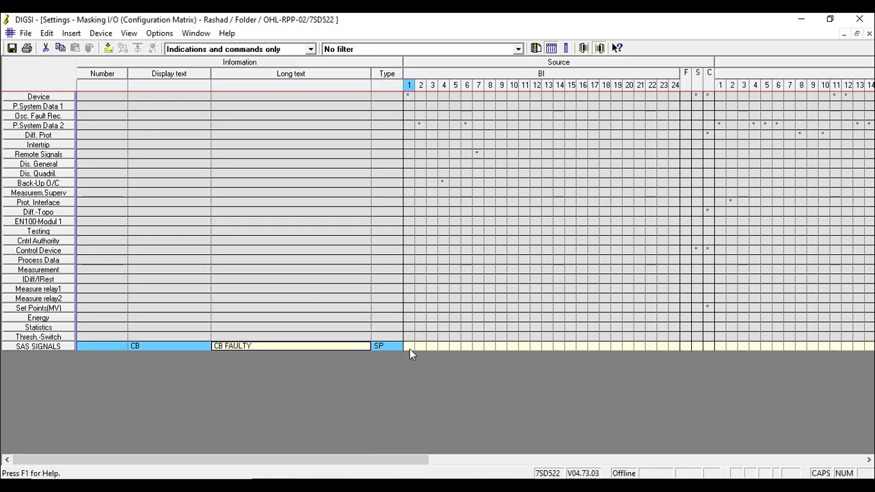
{"action": "right_click", "coordinate": [443, 76]}
{"action": "left_click", "coordinate": [461, 82]}
{"action": "left_click", "coordinate": [352, 302]}
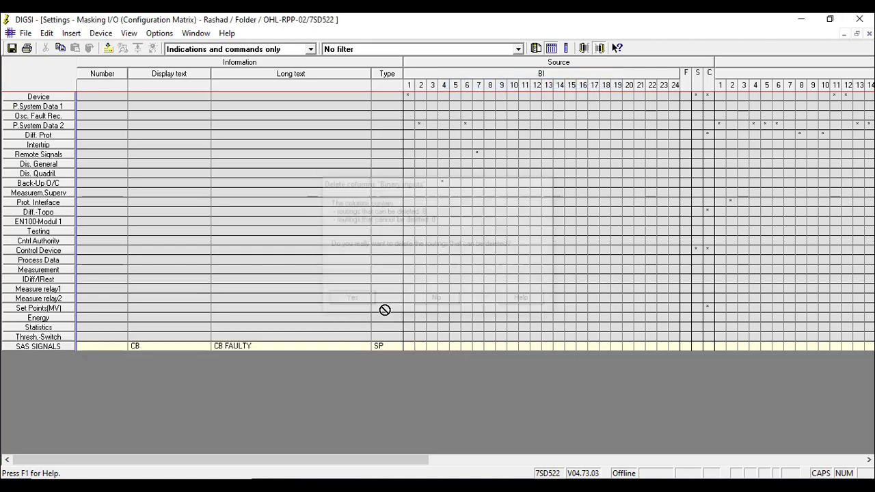
{"action": "right_click", "coordinate": [407, 344]}
{"action": "left_click", "coordinate": [428, 353]}
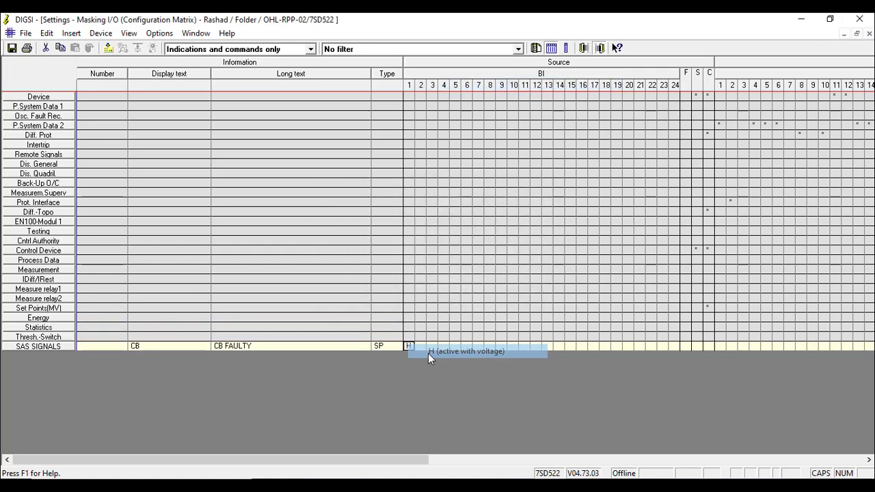
Step: Configure CB FAULTY to the destination system interface (S) as X, with SAS as the IEC 61850 logical node prefix
{"action": "left_click", "coordinate": [816, 459]}
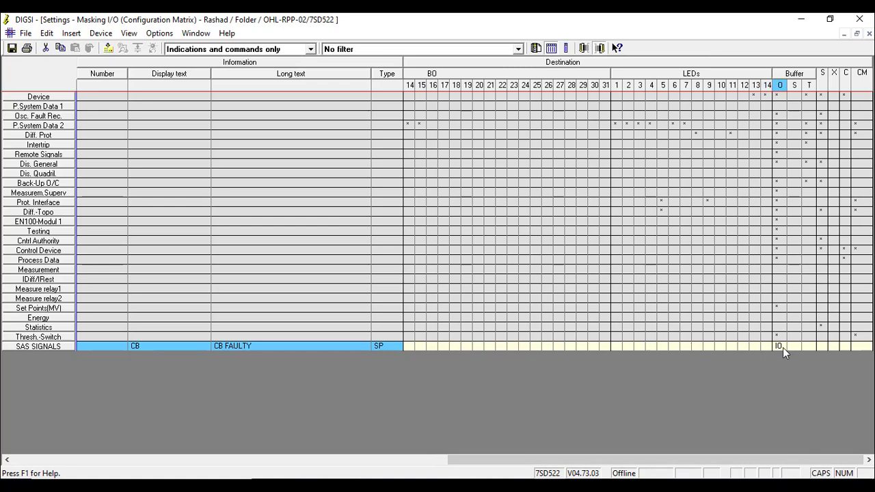
{"action": "right_click", "coordinate": [823, 347]}
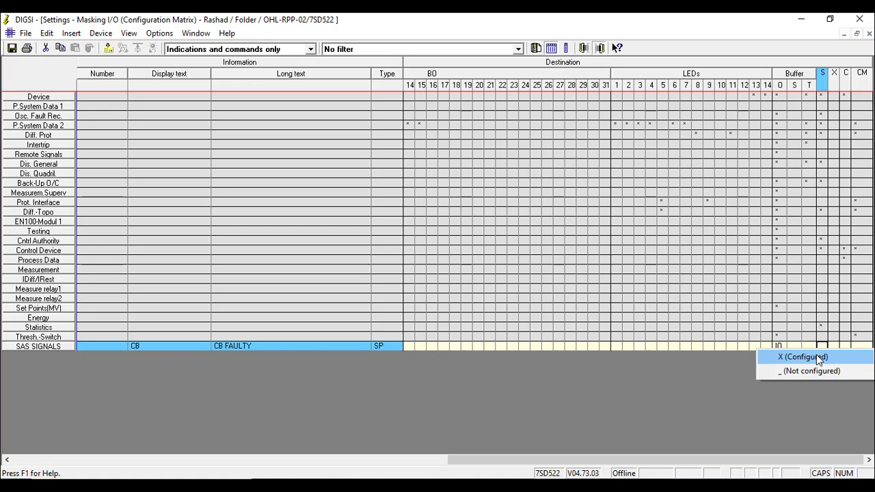
{"action": "left_click", "coordinate": [804, 356]}
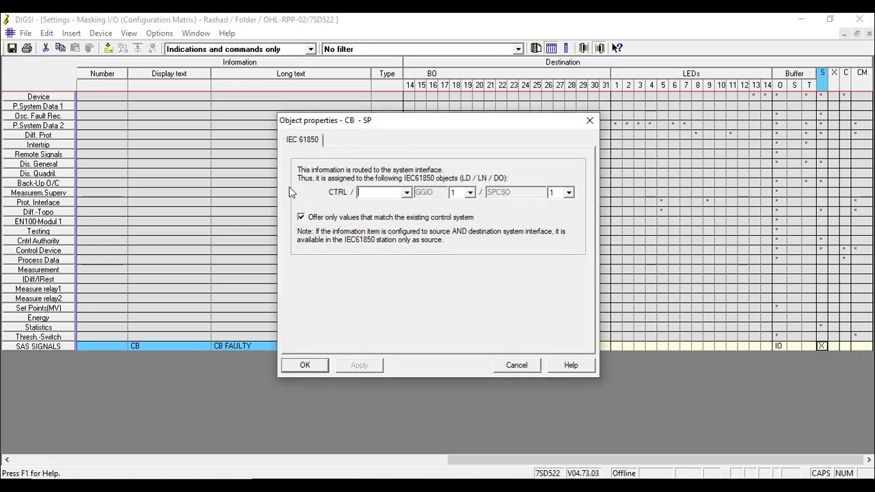
{"action": "type", "text": "SAS"}
{"action": "left_click", "coordinate": [352, 367]}
{"action": "left_click", "coordinate": [305, 366]}
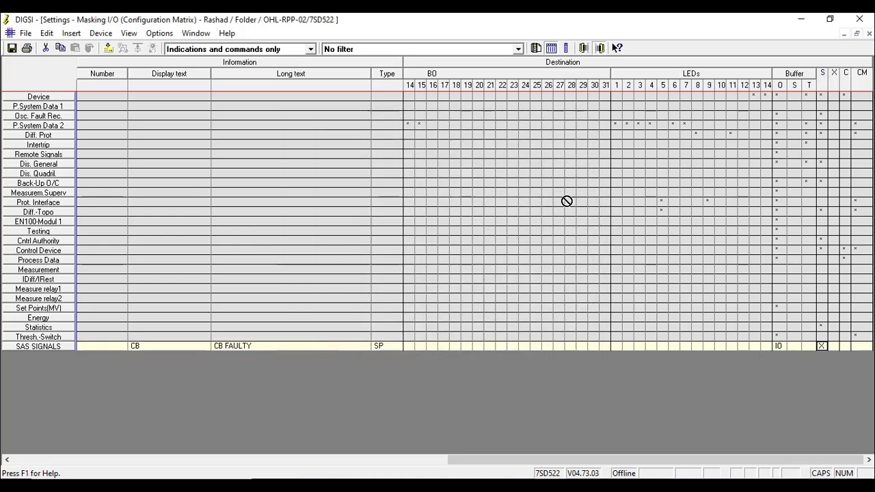
Step: Close the configuration matrix of OHL-RPP-02, save the changed parameter set, dismiss the reports and close the device editor
{"action": "left_click", "coordinate": [870, 34]}
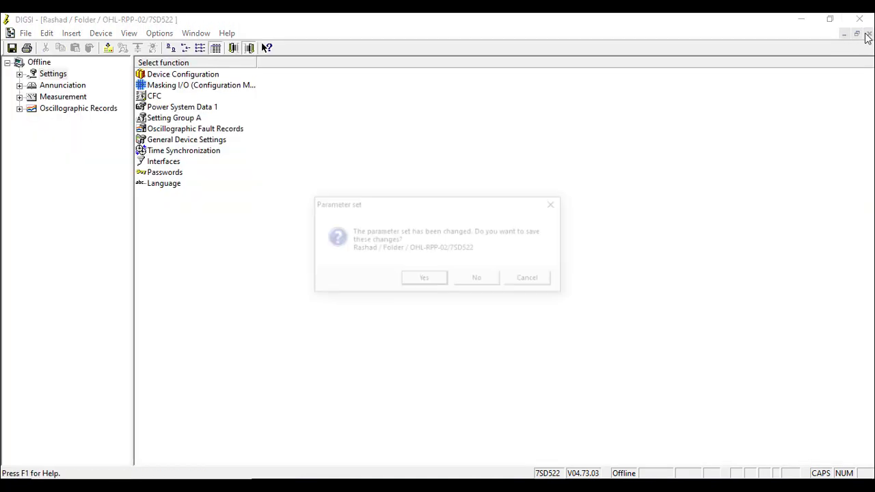
{"action": "left_click", "coordinate": [408, 282]}
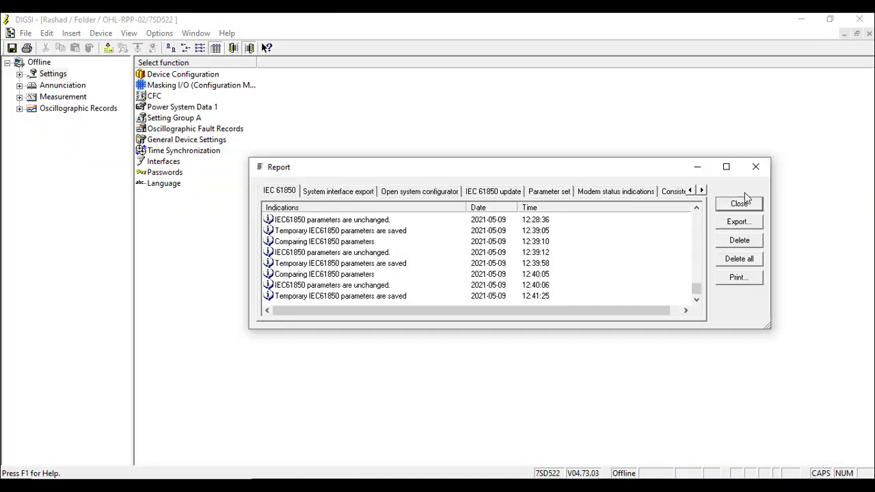
{"action": "left_click", "coordinate": [740, 202]}
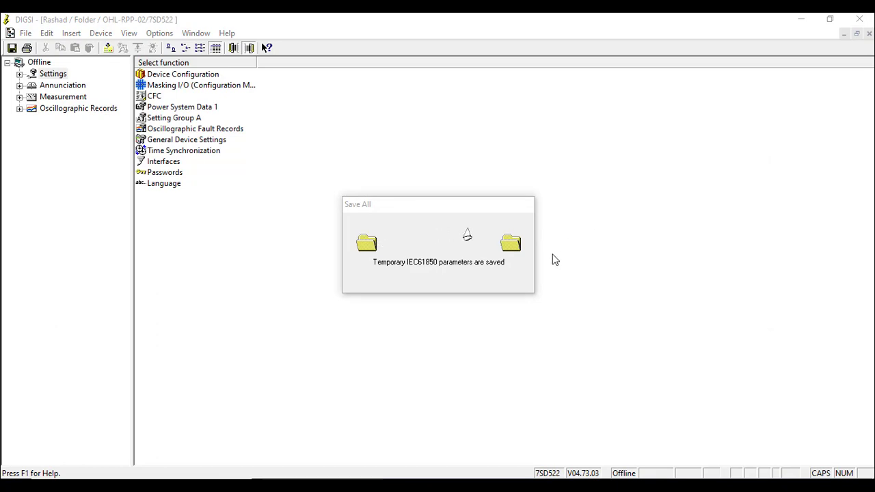
{"action": "left_click", "coordinate": [477, 293]}
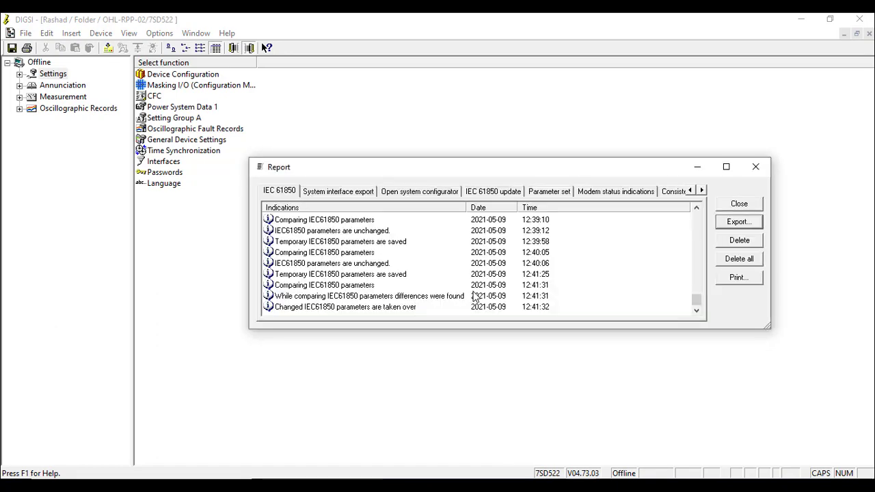
{"action": "left_click", "coordinate": [727, 205]}
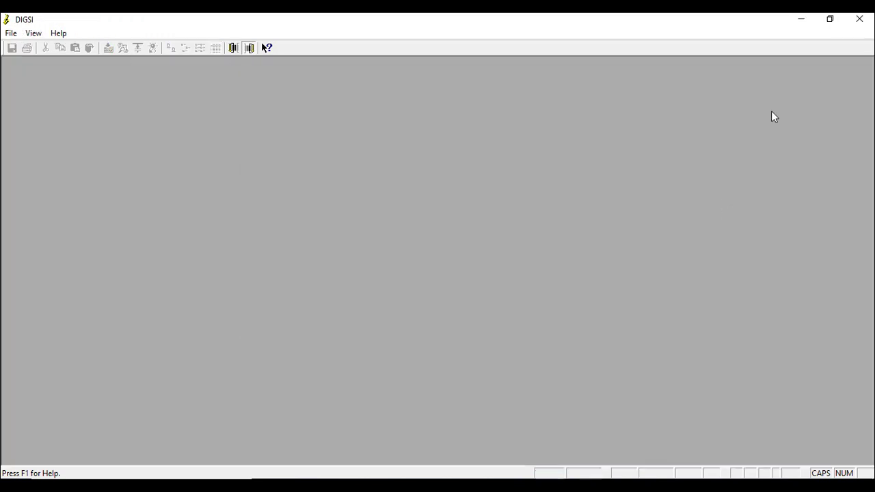
{"action": "left_click", "coordinate": [860, 19]}
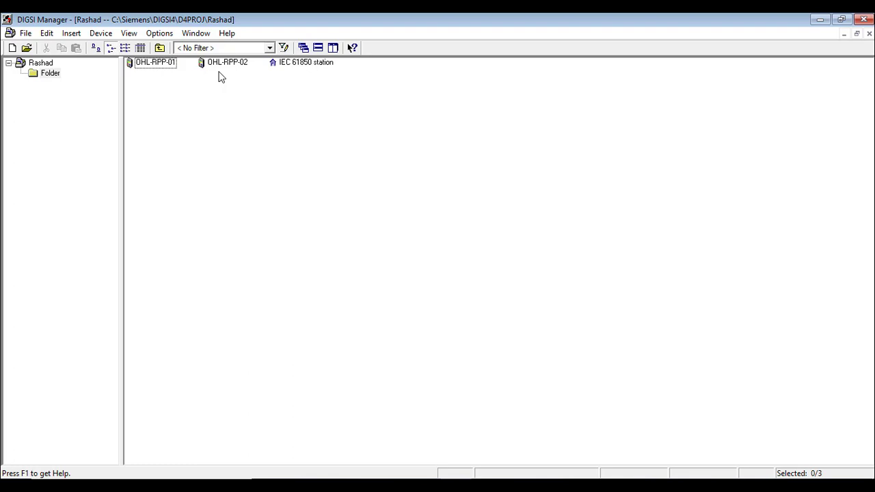
Step: Open the IEC 61850 station in the IEC 61850 System Configurator with a new station description named CID, and dismiss the validation report
{"action": "left_click", "coordinate": [299, 64]}
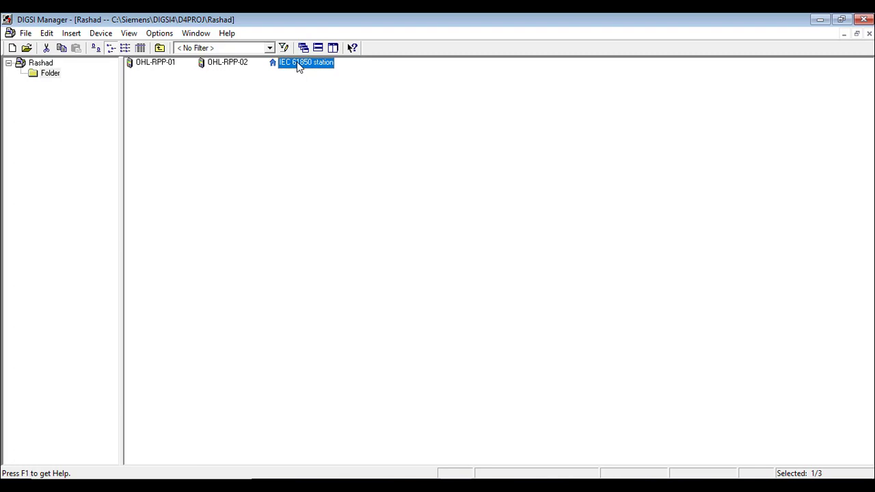
{"action": "left_click", "coordinate": [307, 102]}
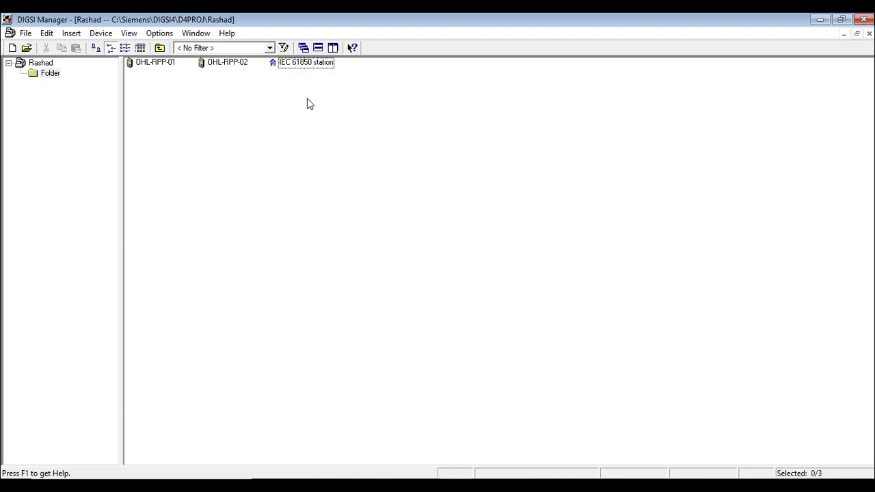
{"action": "double_click", "coordinate": [299, 65]}
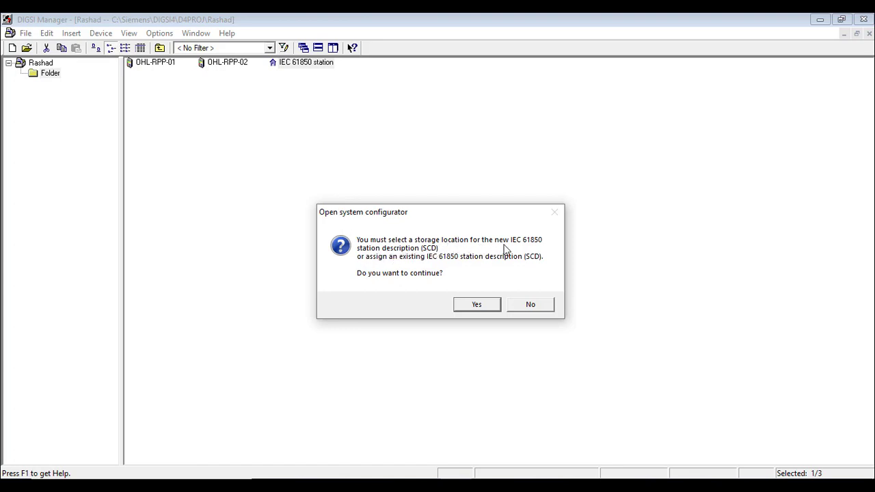
{"action": "left_click", "coordinate": [486, 306]}
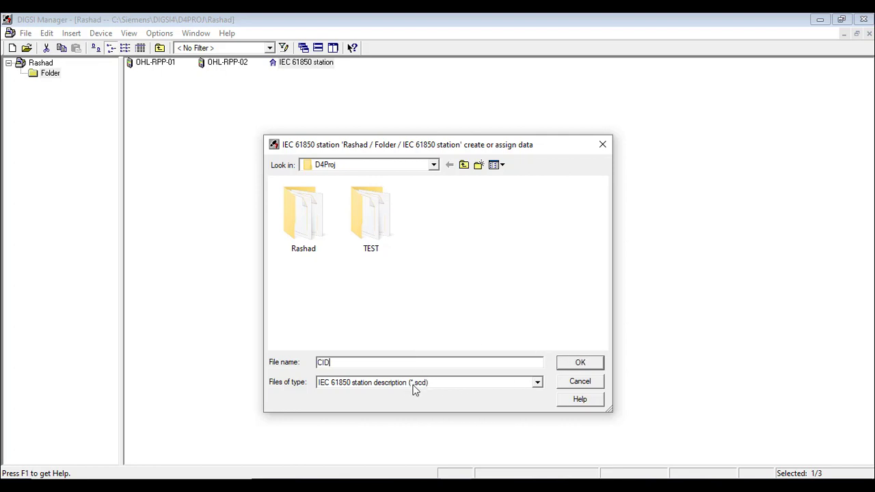
{"action": "left_click", "coordinate": [579, 363]}
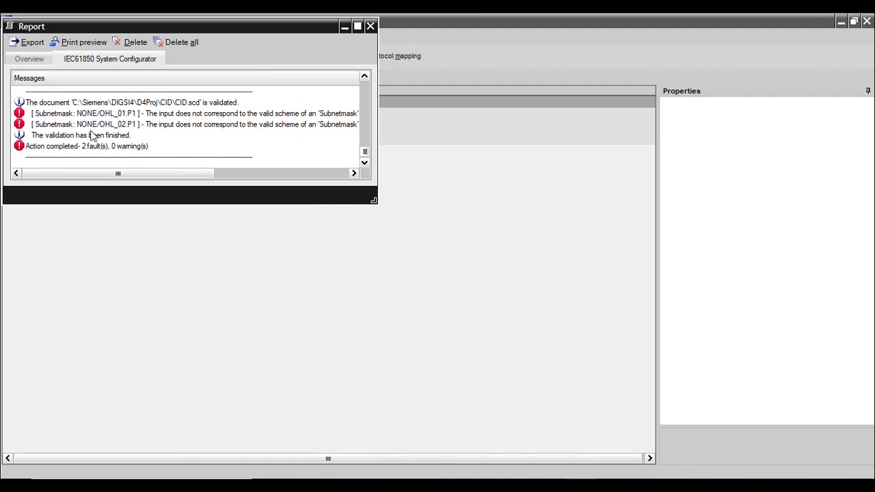
{"action": "left_click", "coordinate": [370, 27]}
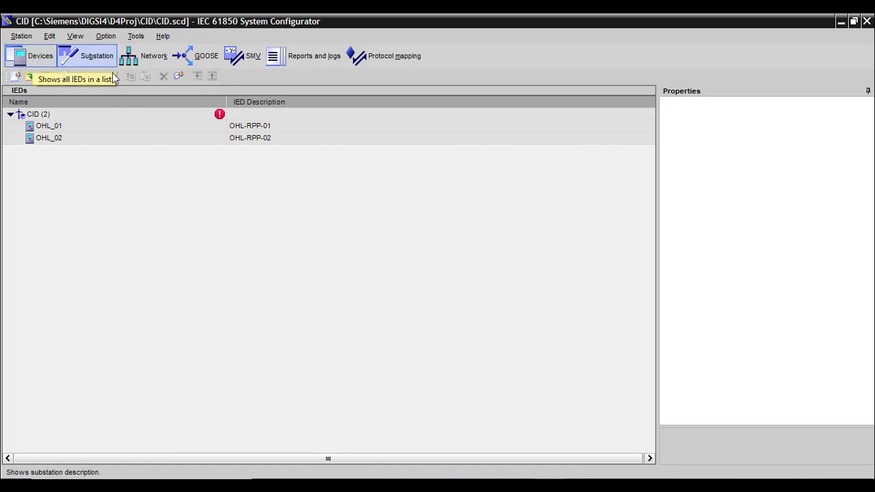
{"action": "left_click", "coordinate": [140, 57]}
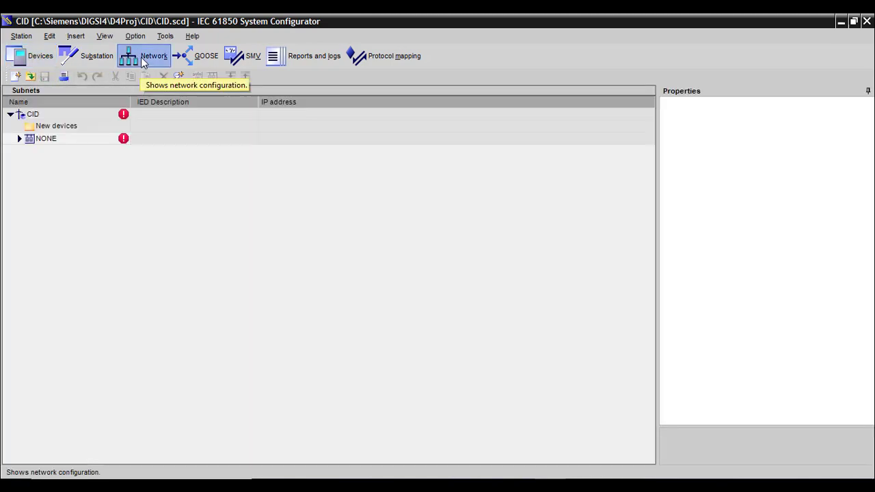
{"action": "left_click", "coordinate": [309, 63]}
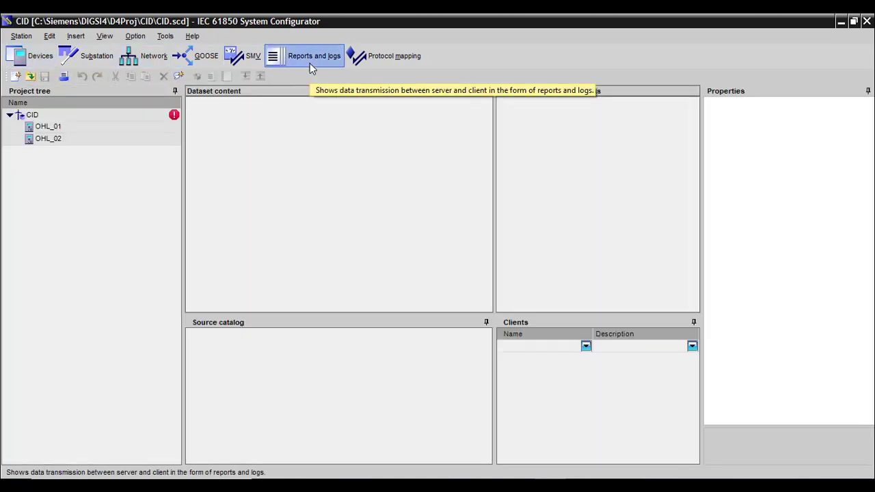
Step: Add an IEC 61850 device to the CID station from the device description file sntp.icd, and dismiss the report
{"action": "left_click", "coordinate": [36, 60]}
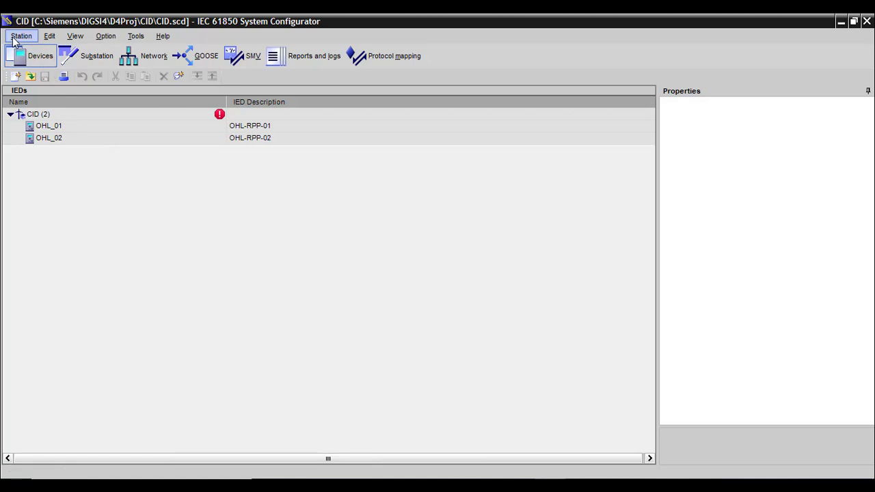
{"action": "left_click", "coordinate": [31, 117]}
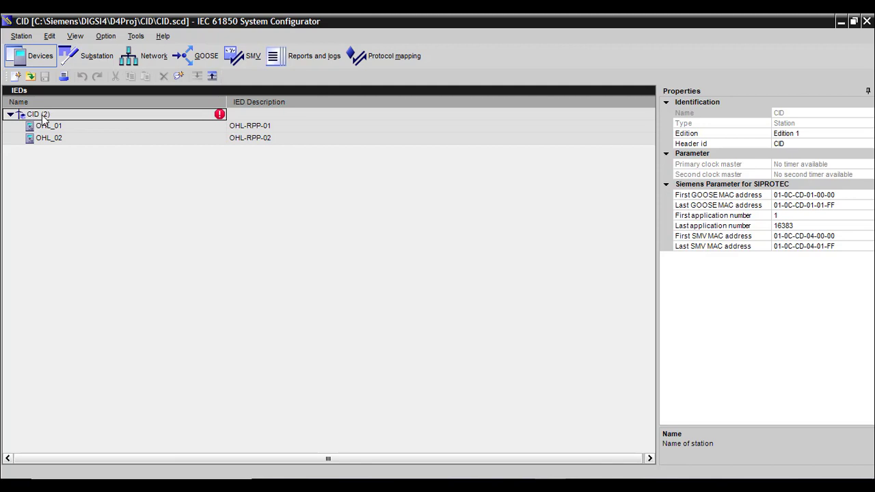
{"action": "right_click", "coordinate": [43, 117]}
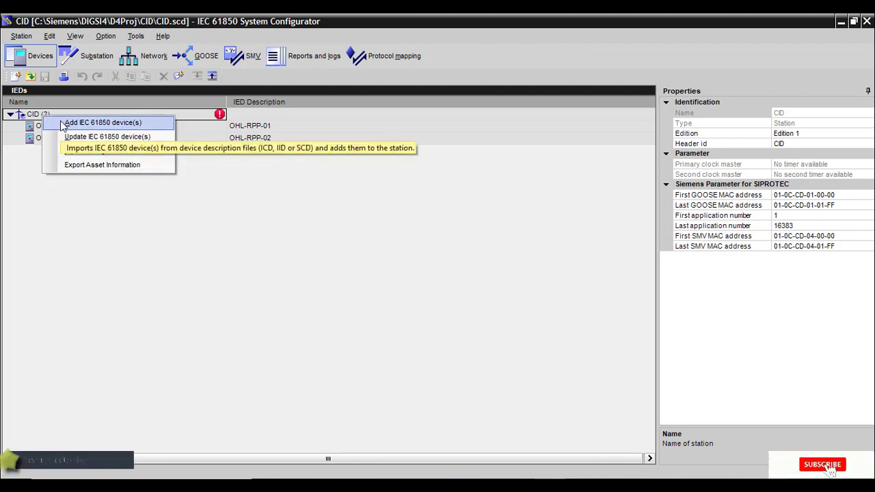
{"action": "left_click", "coordinate": [64, 124]}
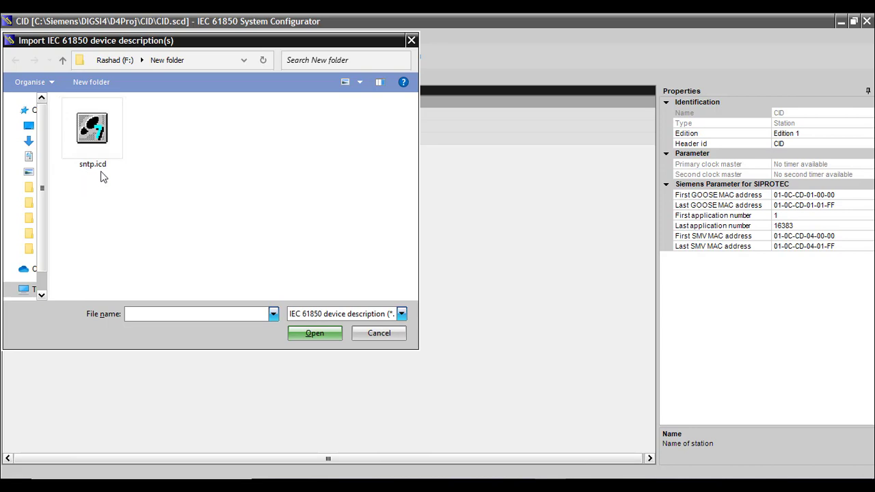
{"action": "left_click", "coordinate": [102, 146]}
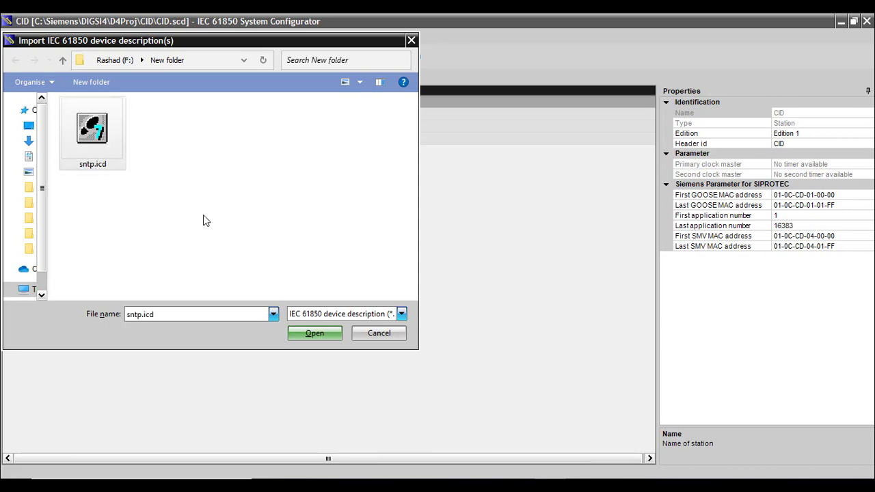
{"action": "left_click", "coordinate": [317, 333]}
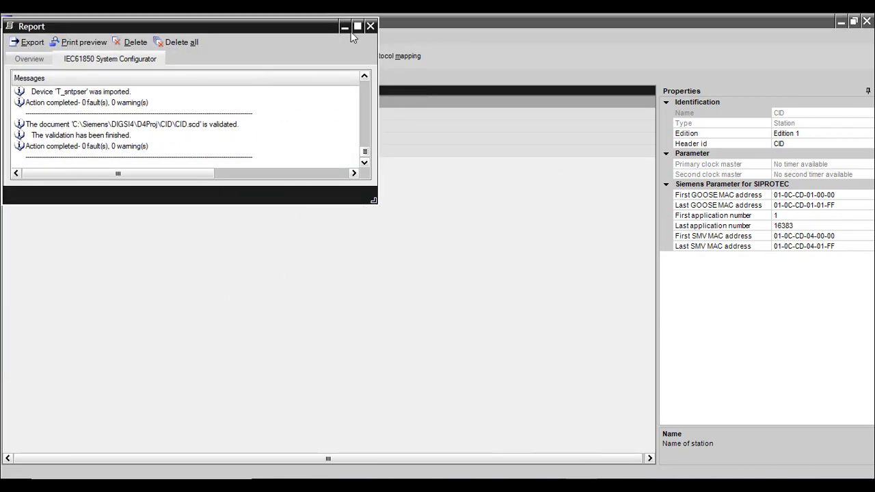
{"action": "left_click", "coordinate": [370, 26]}
Step: Add a second time server device to the CID station from the same sntp.icd file, and dismiss the report
{"action": "right_click", "coordinate": [53, 115]}
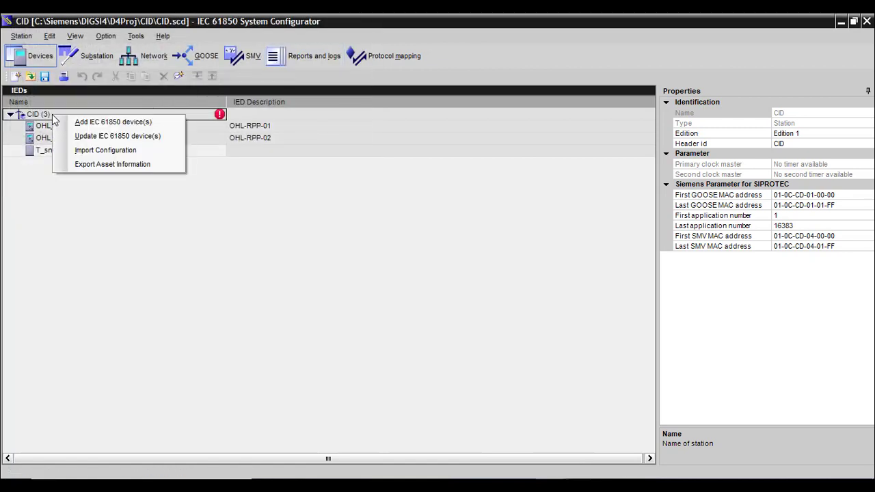
{"action": "left_click", "coordinate": [81, 122]}
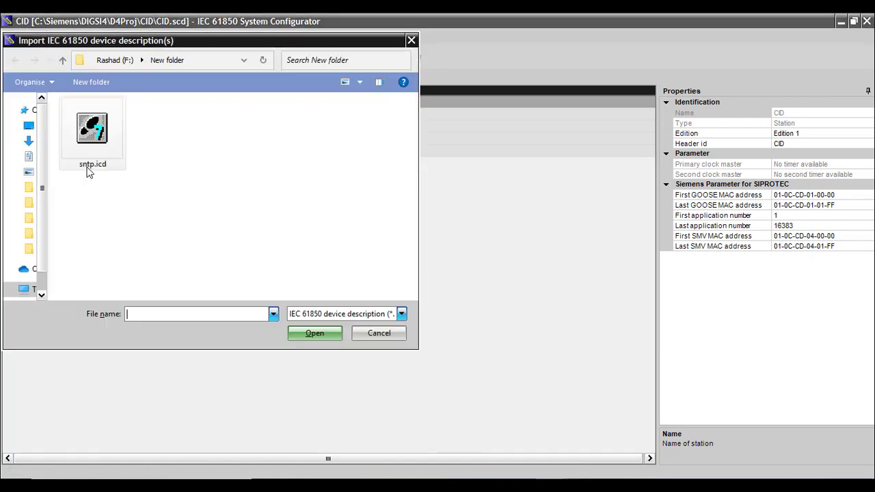
{"action": "left_click", "coordinate": [89, 161]}
{"action": "left_click", "coordinate": [313, 334]}
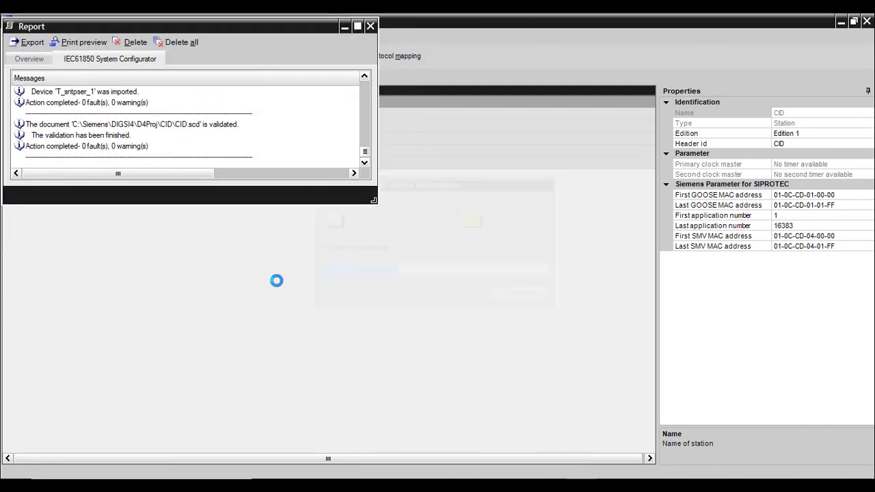
{"action": "left_click", "coordinate": [370, 27]}
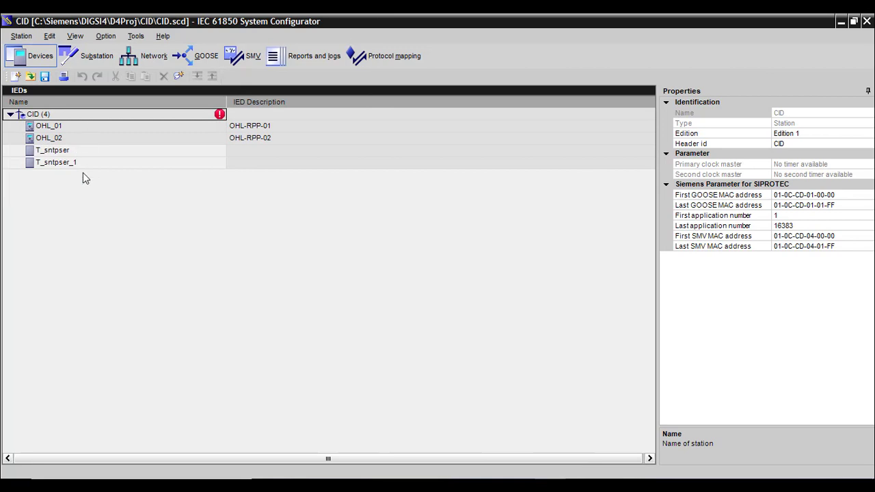
Step: In the network configuration, assign the new devices T_sntpser and T_sntpser_1 to the subnet NONE
{"action": "left_click", "coordinate": [145, 56]}
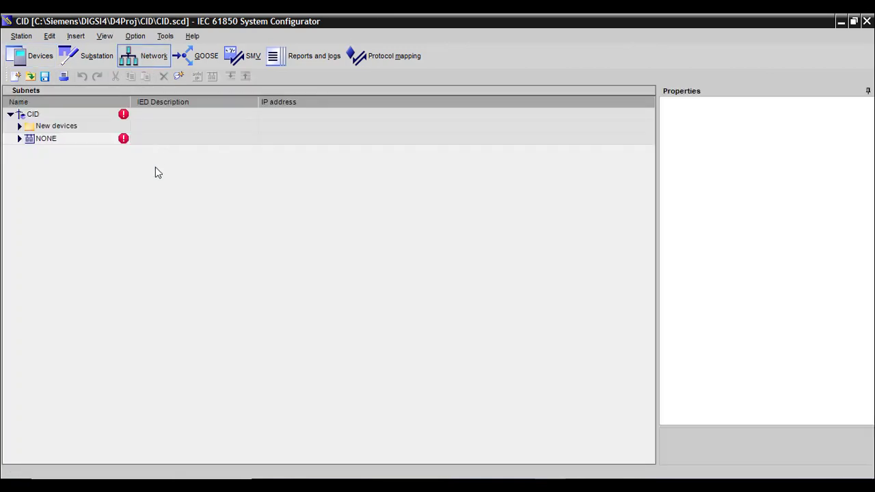
{"action": "left_click", "coordinate": [20, 126]}
{"action": "left_click", "coordinate": [21, 163]}
{"action": "left_click", "coordinate": [20, 163]}
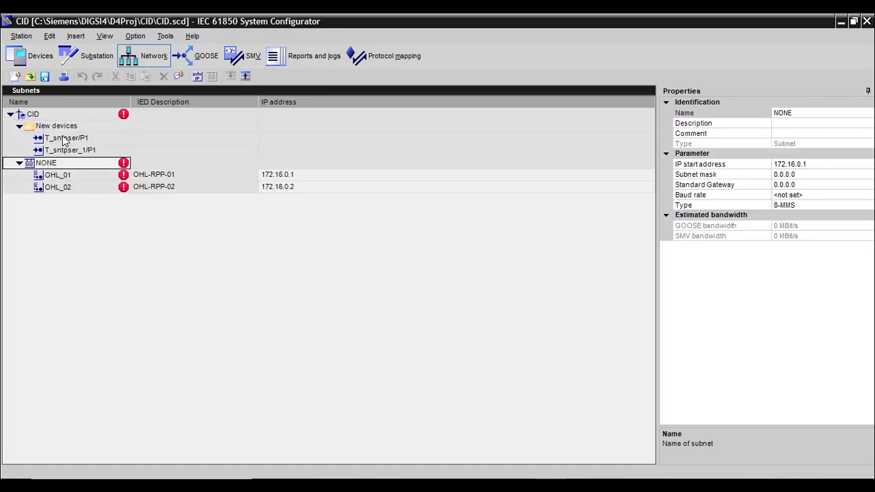
{"action": "left_click_drag", "start_coordinate": [65, 139], "coordinate": [78, 160]}
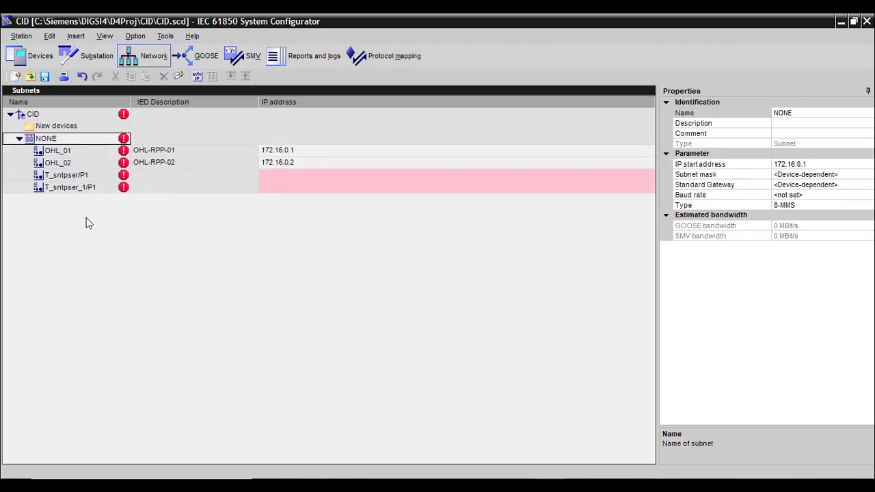
Step: Set the IP address of OHL_01 to 10.22.91.5 and its subnet mask to 255.255.255.0
{"action": "left_click", "coordinate": [84, 149]}
{"action": "mouse_move", "coordinate": [765, 250]}
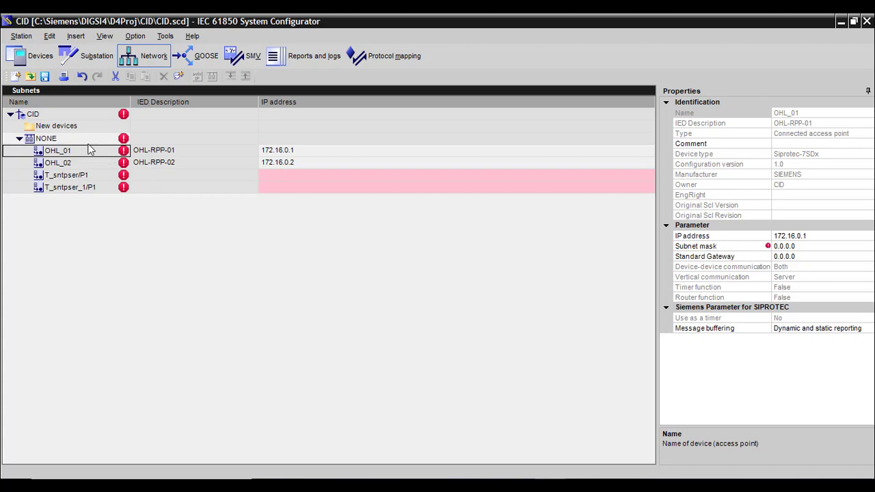
{"action": "left_click", "coordinate": [813, 236]}
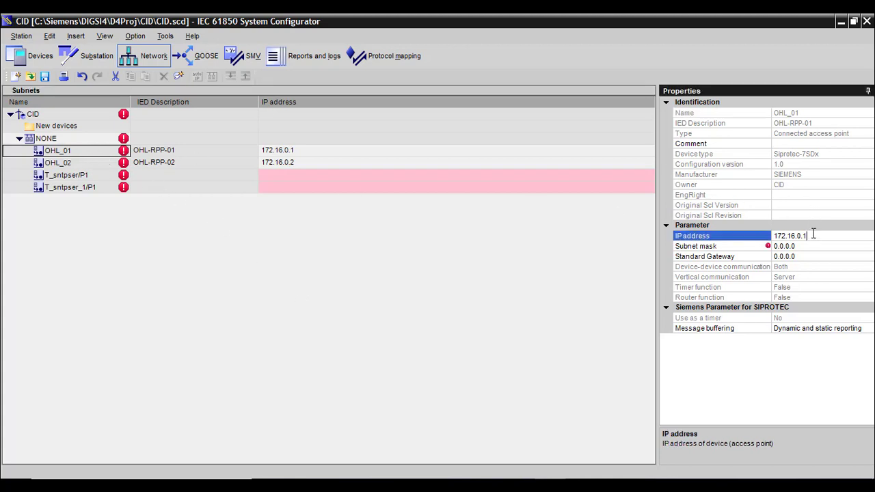
{"action": "left_click", "coordinate": [693, 237]}
{"action": "type", "text": "10.22.91.5"}
{"action": "left_click", "coordinate": [806, 247]}
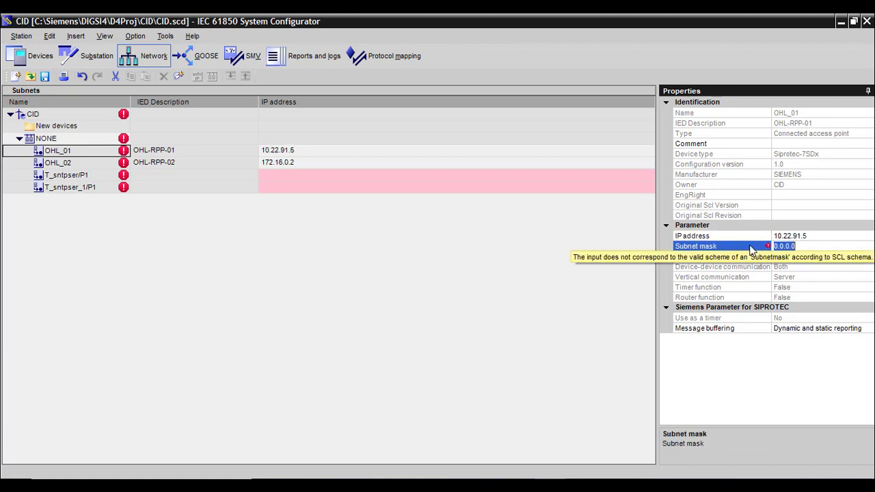
{"action": "type", "text": "25525"}
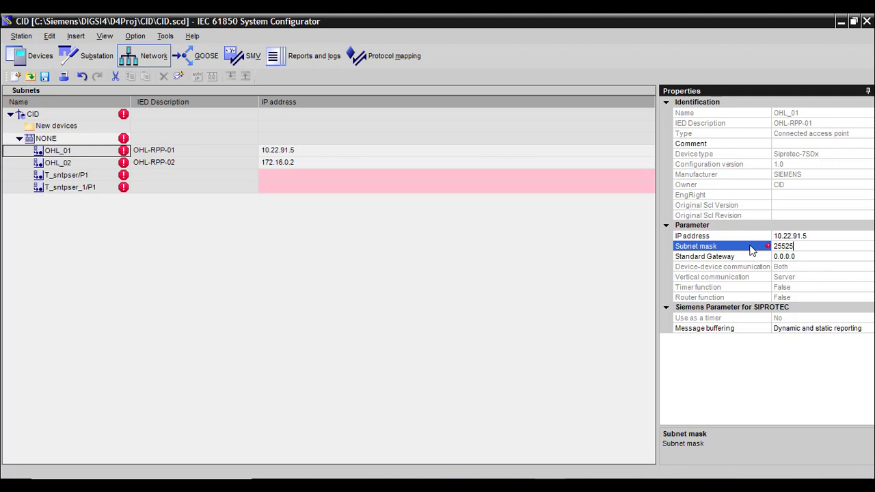
{"action": "key", "text": "BackSpace"}
{"action": "key", "text": "BackSpace"}
{"action": "type", "text": ".255.255.0"}
Step: Set the standard gateway of OHL_01 to 10.22.91.3
{"action": "left_click", "coordinate": [810, 258]}
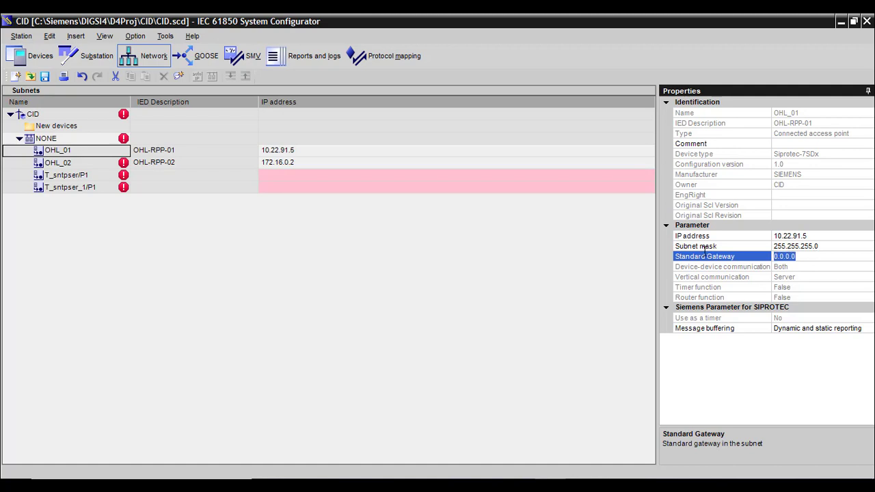
{"action": "type", "text": "10.22.91"}
{"action": "type", "text": ".321"}
{"action": "key", "text": "BackSpace"}
{"action": "key", "text": "BackSpace"}
Step: Set the IP address of OHL_02 to 10.22.91.6 and its subnet mask to 255.255.255.0
{"action": "left_click", "coordinate": [98, 164]}
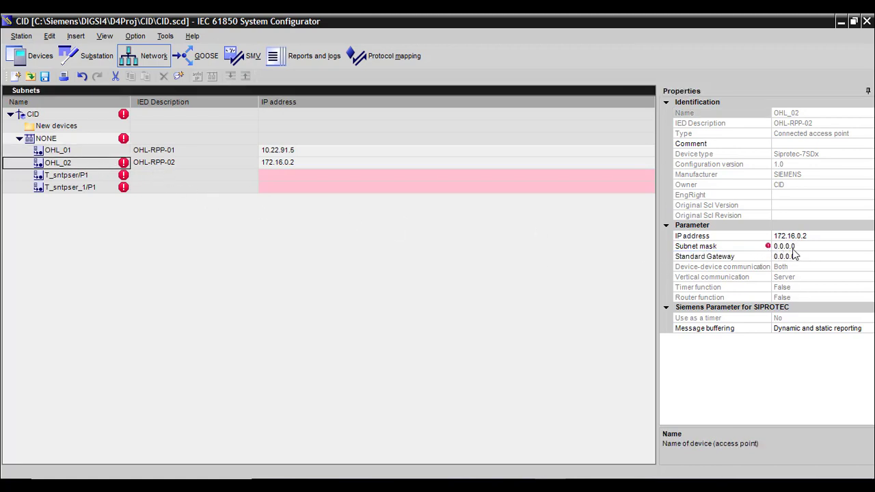
{"action": "left_click", "coordinate": [824, 237]}
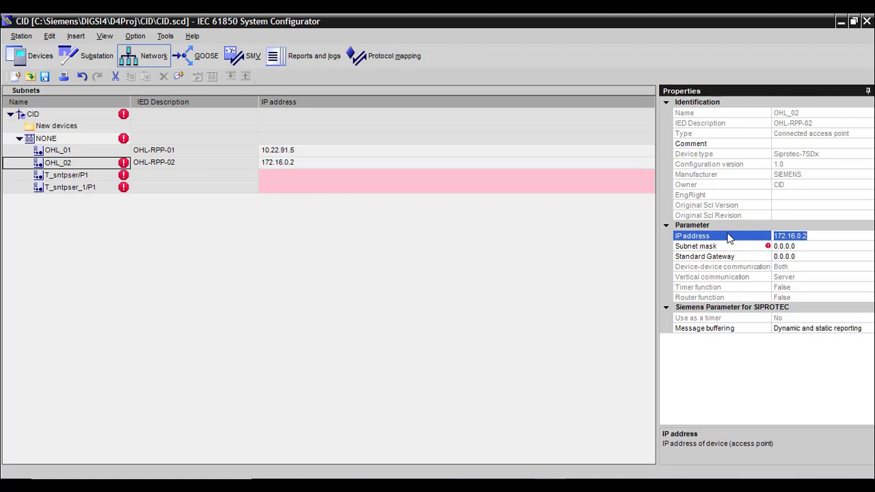
{"action": "type", "text": "10.22.91.6"}
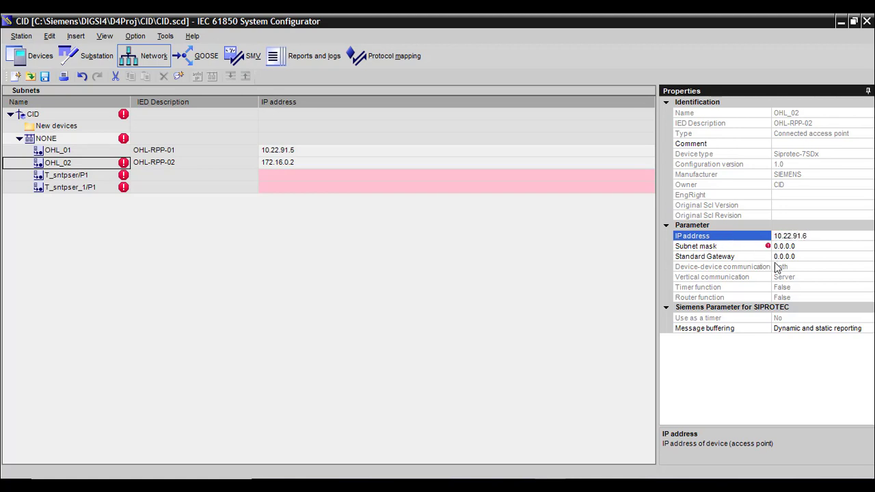
{"action": "key", "text": "Tab"}
{"action": "type", "text": "25"}
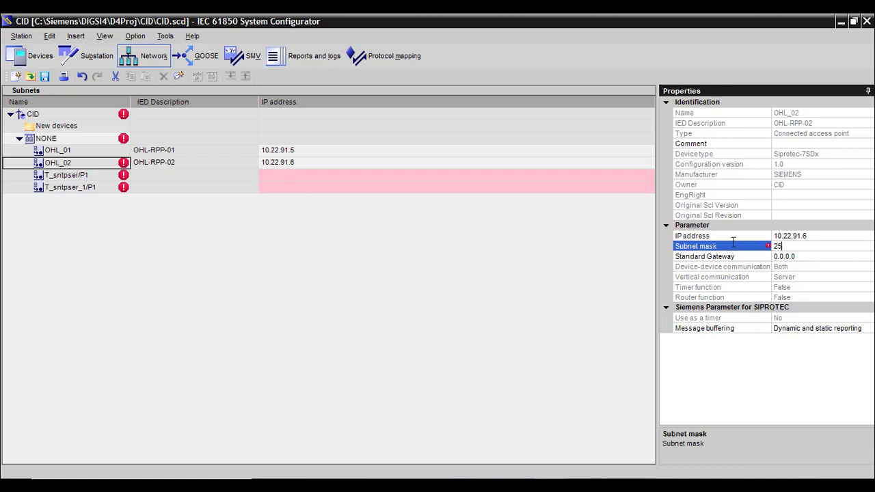
{"action": "type", "text": "5.255.255"}
Step: Set the standard gateway of OHL_02 to 10.22.91.31
{"action": "left_click", "coordinate": [806, 257]}
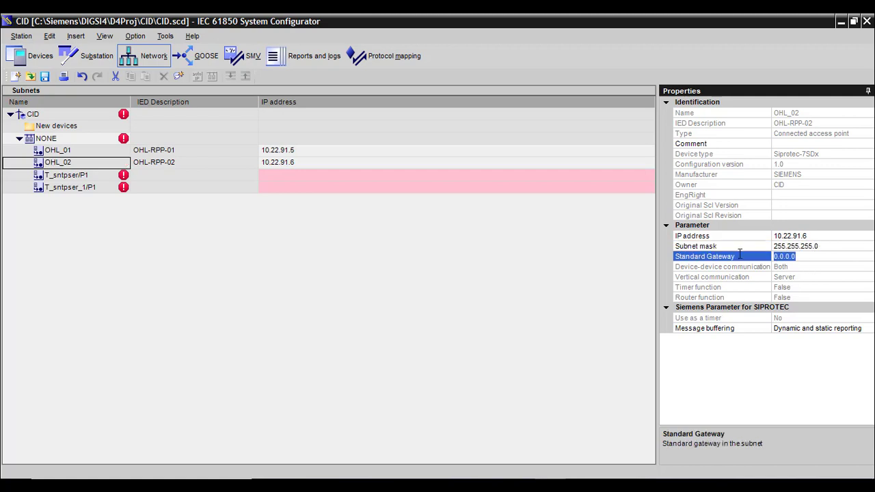
{"action": "type", "text": "10.22.91.31"}
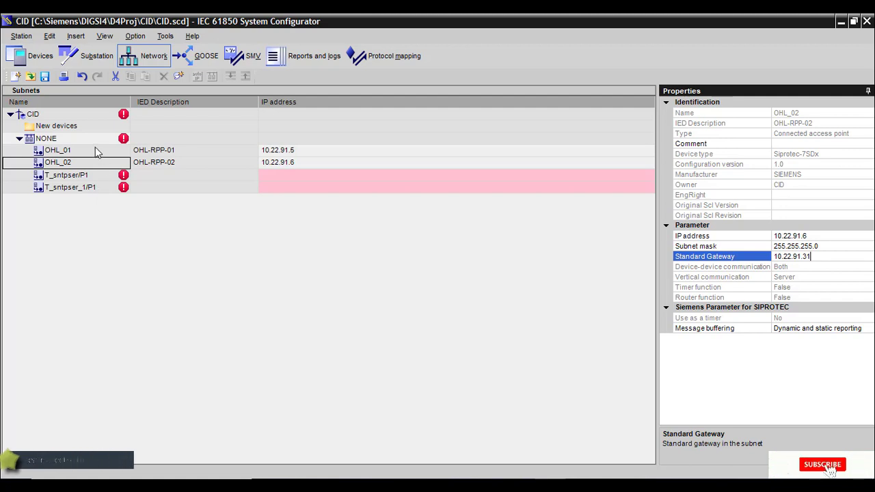
{"action": "left_click", "coordinate": [94, 150]}
{"action": "left_click", "coordinate": [92, 163]}
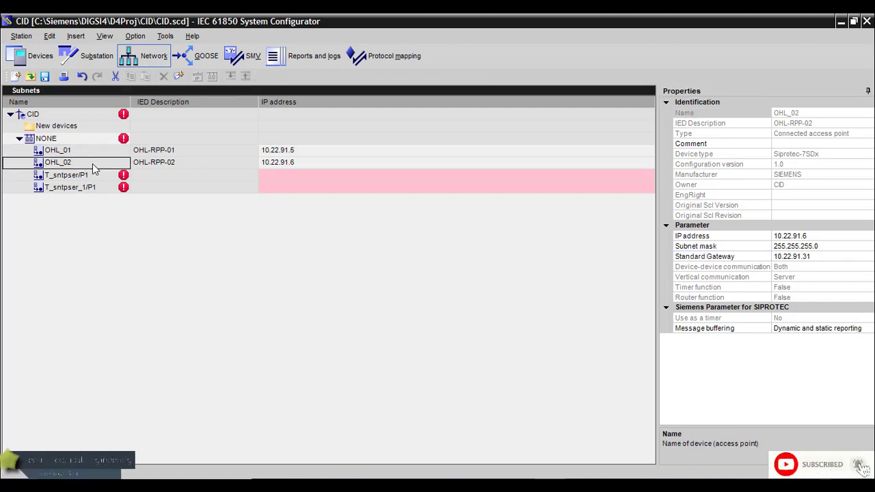
Step: Set the IP address of the time server access point T_sntpser/P1 to 10.22.91.10
{"action": "left_click", "coordinate": [97, 179]}
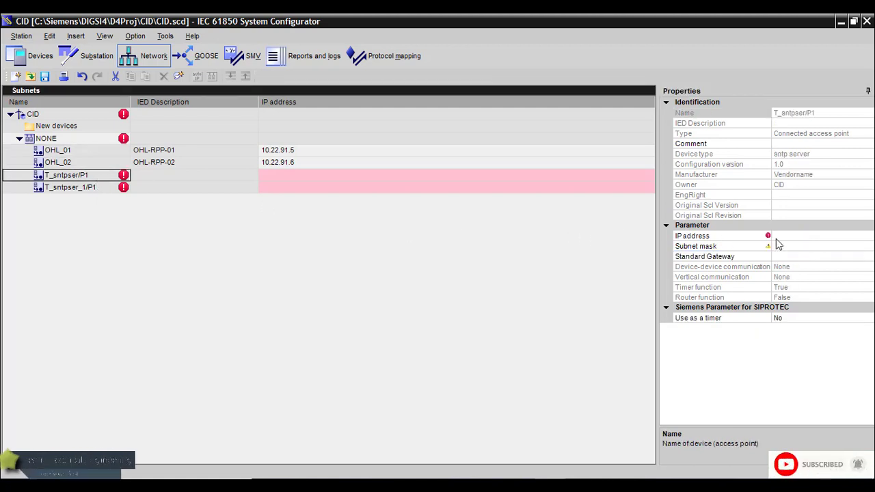
{"action": "left_click", "coordinate": [776, 237]}
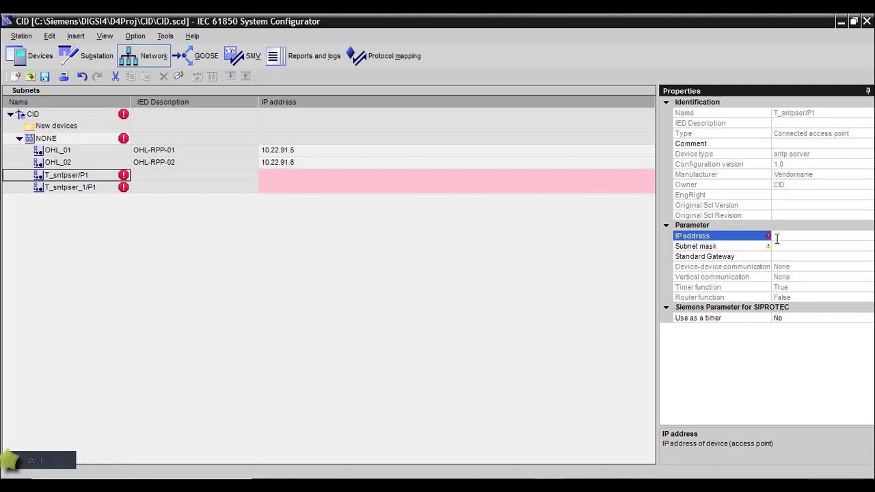
{"action": "type", "text": "10.22.91"}
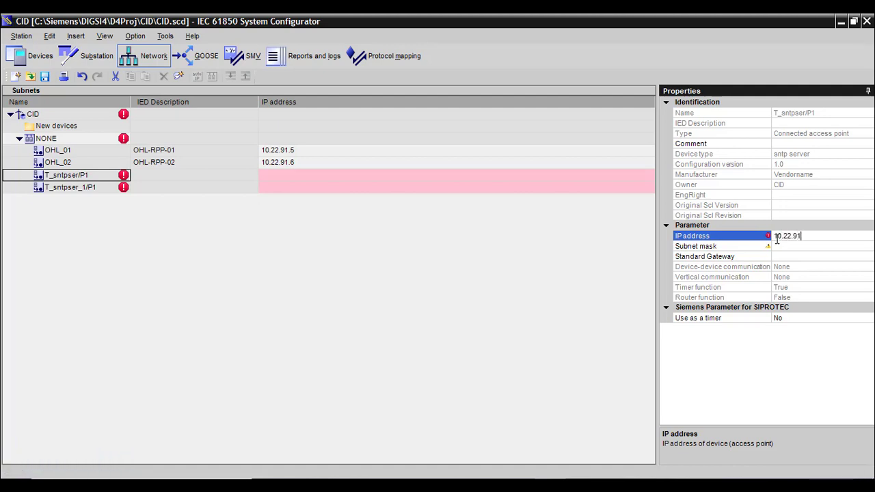
{"action": "type", "text": ".10"}
Step: Set the subnet mask of T_sntpser/P1 to 255.255.255.0 and give it the same standard gateway as the relays
{"action": "left_click", "coordinate": [791, 248]}
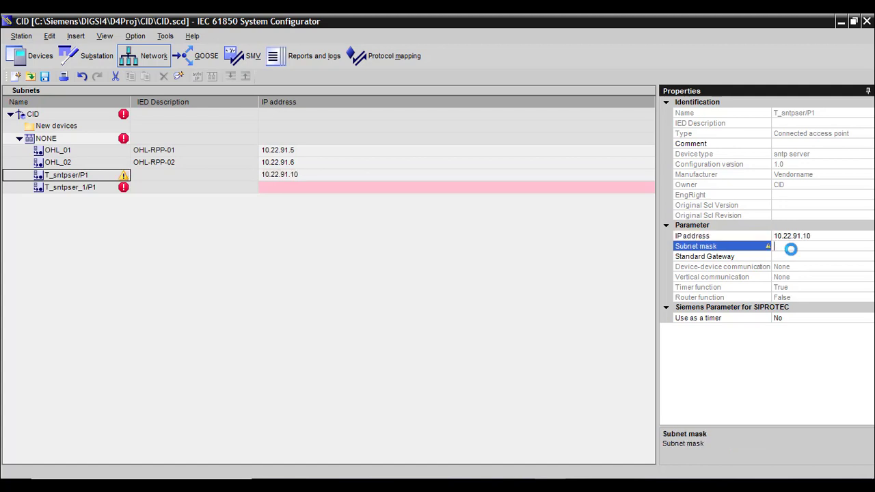
{"action": "type", "text": "255.255.255.0"}
{"action": "left_click", "coordinate": [787, 255]}
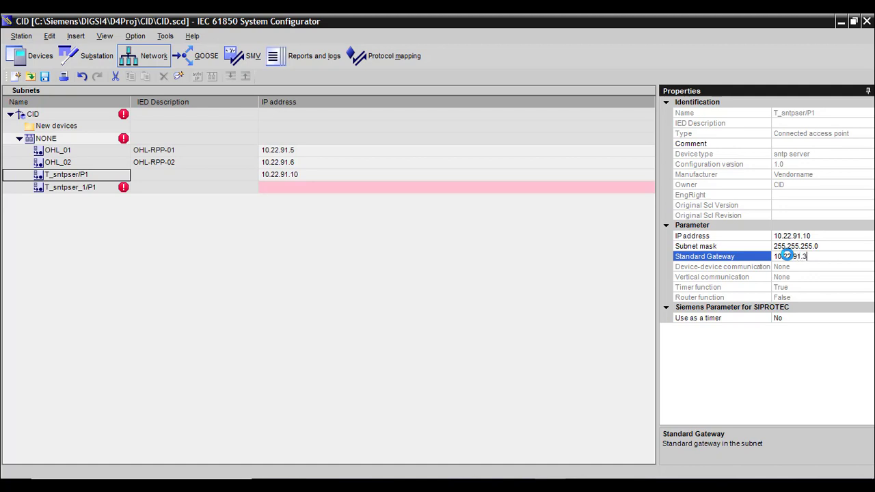
Step: Set the IP address of T_sntpser_1/P1 to 10.22.91.11 and its subnet mask to 255.255.255.0
{"action": "left_click", "coordinate": [148, 187]}
{"action": "left_click", "coordinate": [815, 235]}
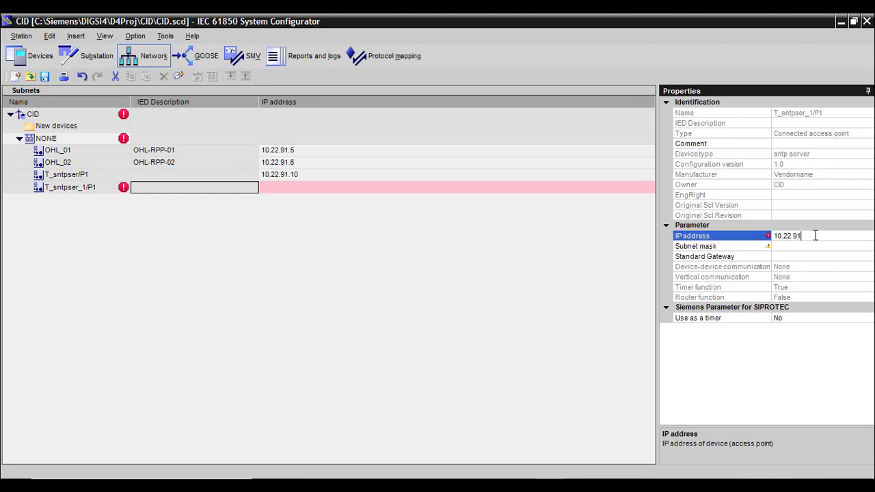
{"action": "left_click", "coordinate": [808, 245]}
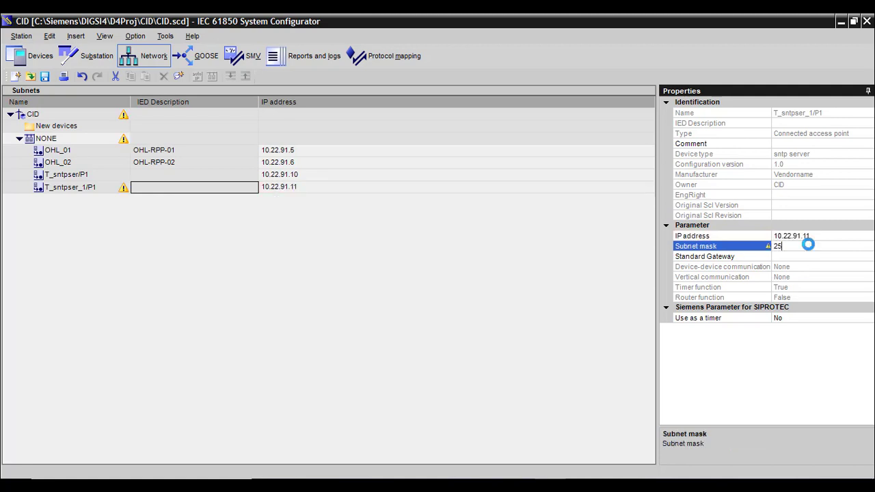
{"action": "type", "text": "255.25"}
Step: Set the standard gateway of T_sntpser_1/P1 to 10.22.91.31
{"action": "left_click", "coordinate": [808, 255]}
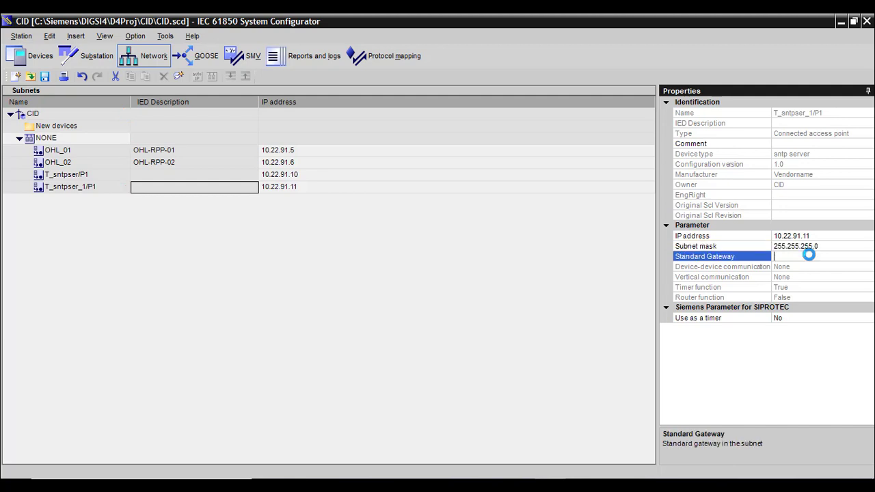
{"action": "type", "text": "10.22.91.31"}
{"action": "key", "text": "Return"}
Step: In the network configuration, change the IP address of OHL_01 to 10.22.91.8
{"action": "left_click", "coordinate": [126, 151]}
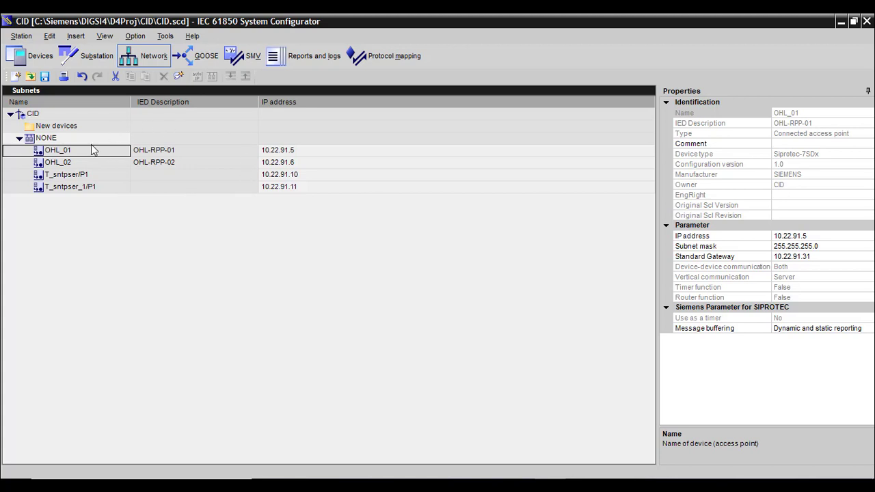
{"action": "left_click", "coordinate": [31, 56]}
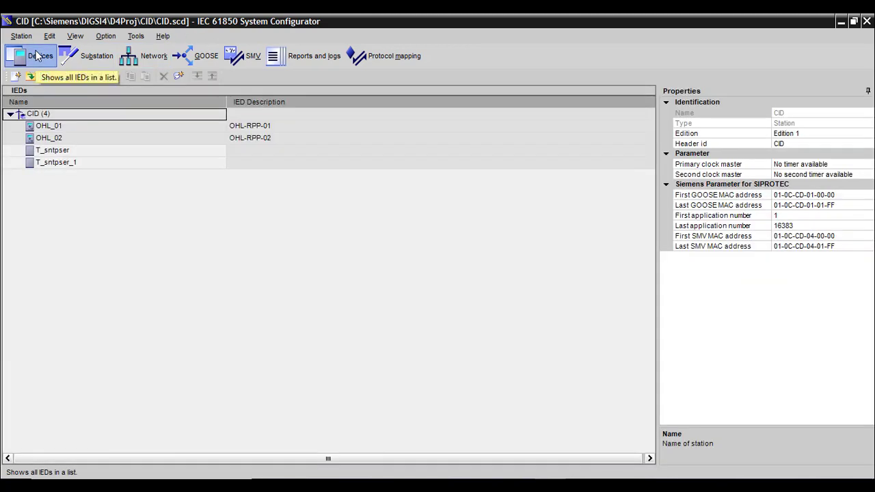
{"action": "left_click", "coordinate": [136, 59]}
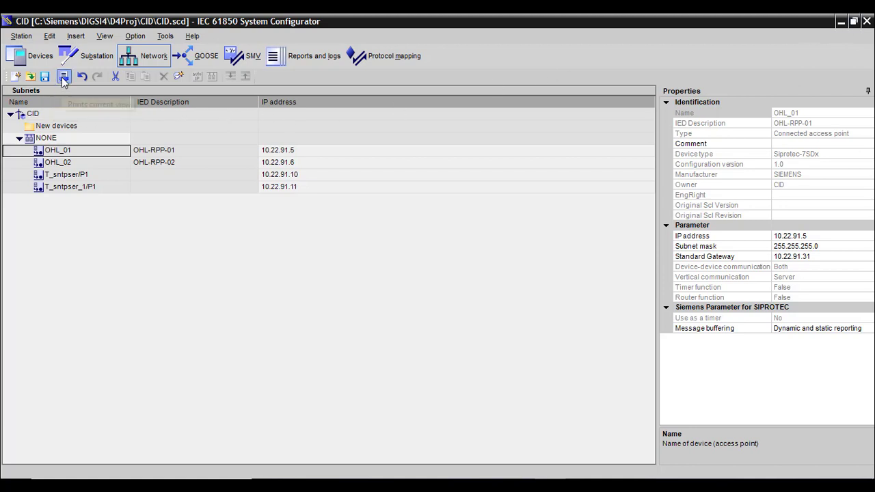
{"action": "left_click", "coordinate": [38, 95]}
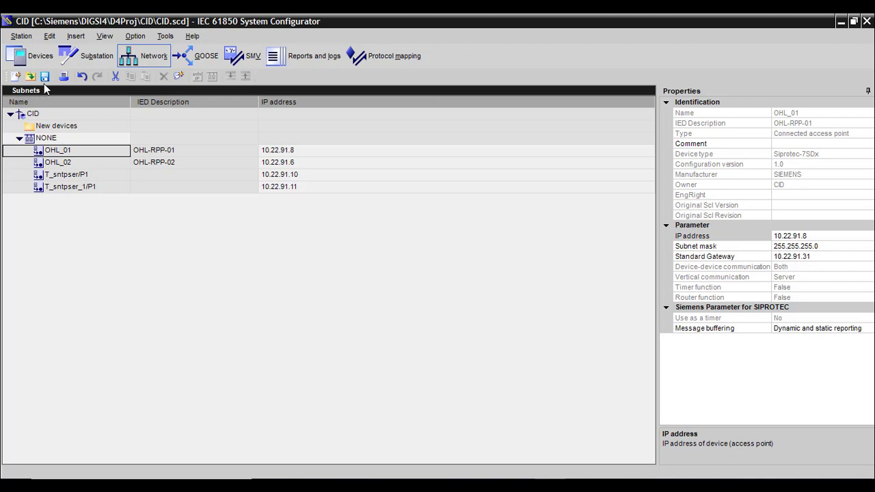
Step: Save the CID station, acknowledge the save message, and close the IEC 61850 System Configurator
{"action": "left_click", "coordinate": [45, 76]}
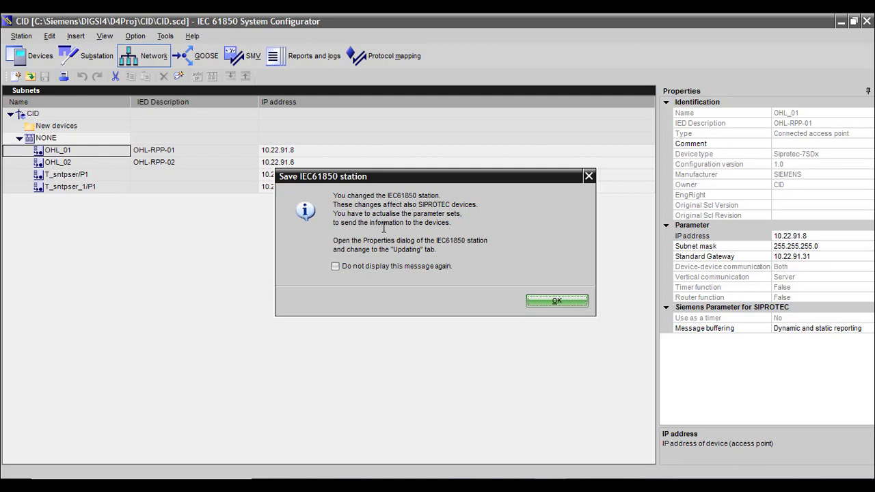
{"action": "left_click", "coordinate": [558, 304]}
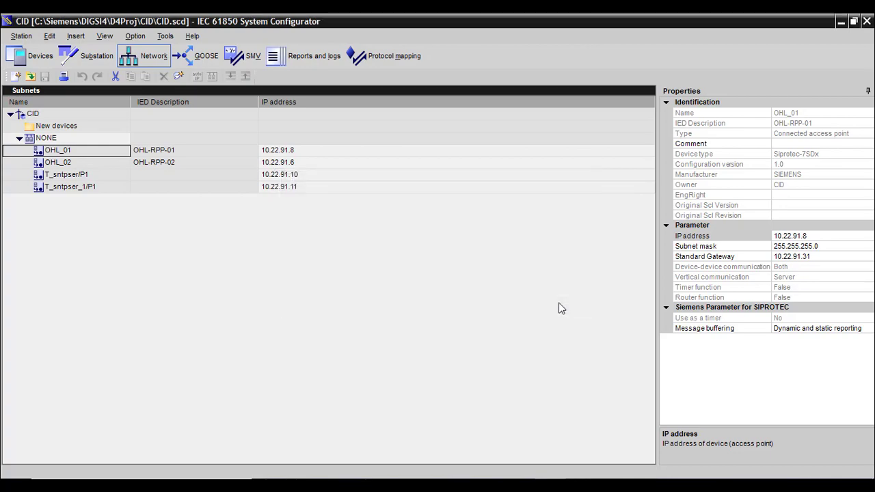
{"action": "left_click", "coordinate": [868, 22]}
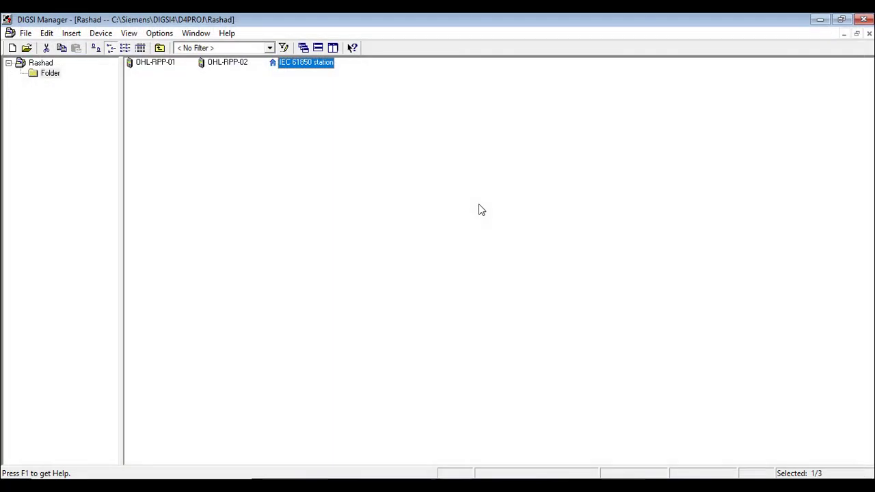
Step: Check the communication parameters in the object properties of OHL-RPP-01, and leave them without changes
{"action": "left_click", "coordinate": [160, 66]}
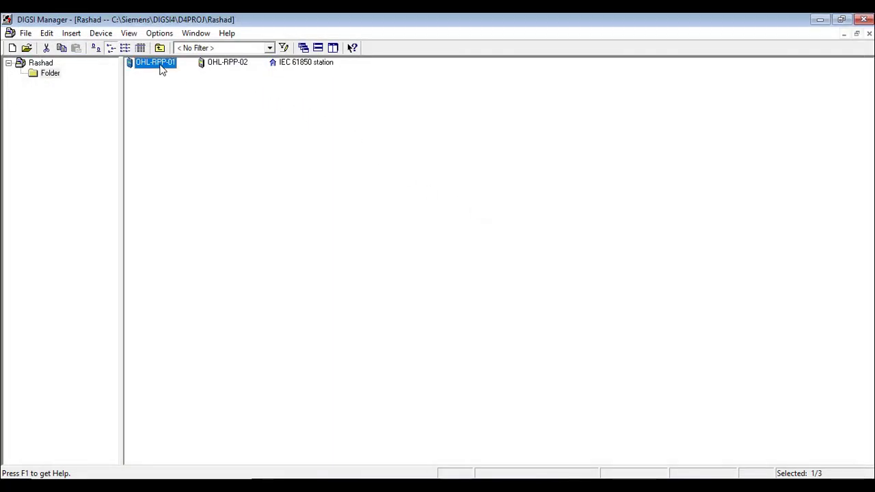
{"action": "right_click", "coordinate": [161, 69]}
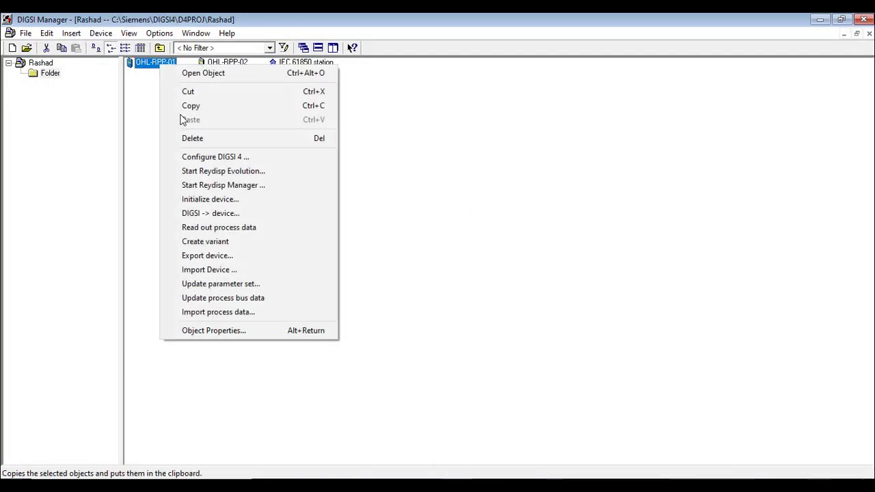
{"action": "left_click", "coordinate": [241, 332]}
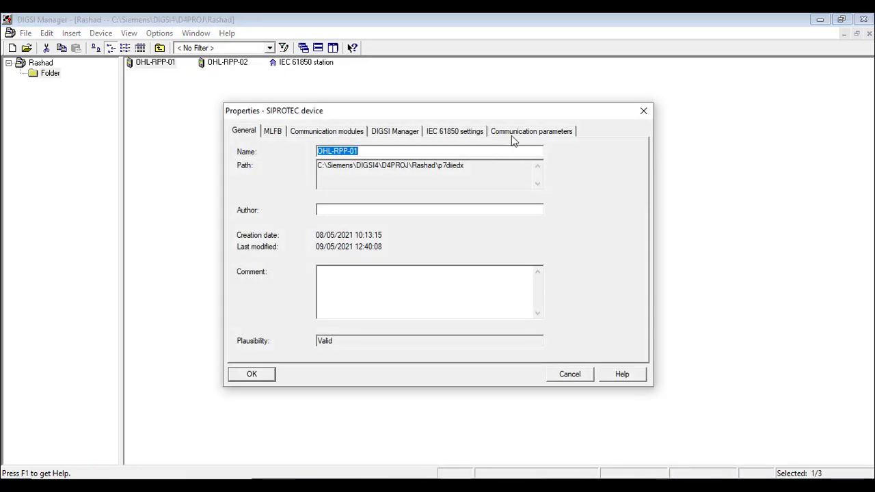
{"action": "left_click", "coordinate": [531, 130]}
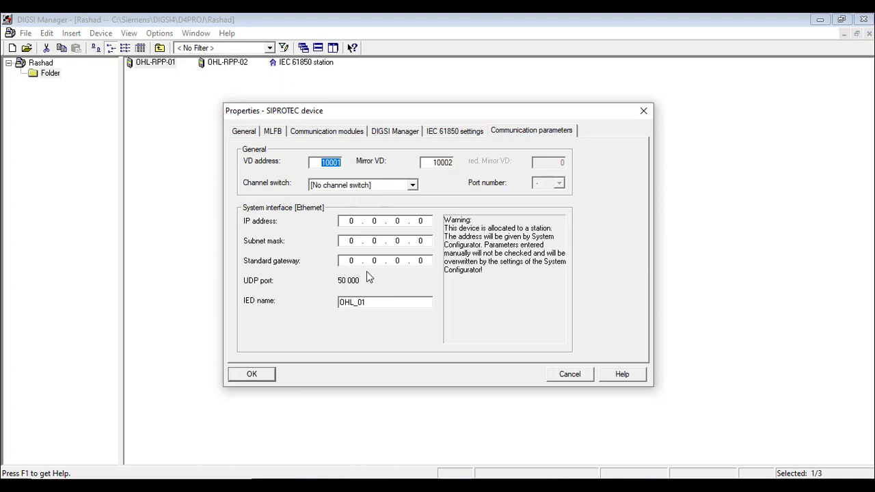
{"action": "left_click", "coordinate": [567, 374]}
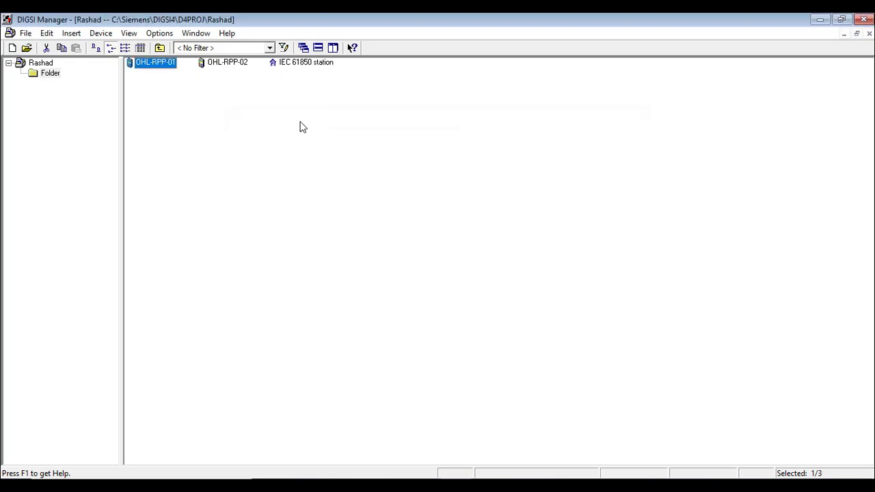
Step: Open the update settings in the object properties of the IEC 61850 station
{"action": "left_click", "coordinate": [307, 64]}
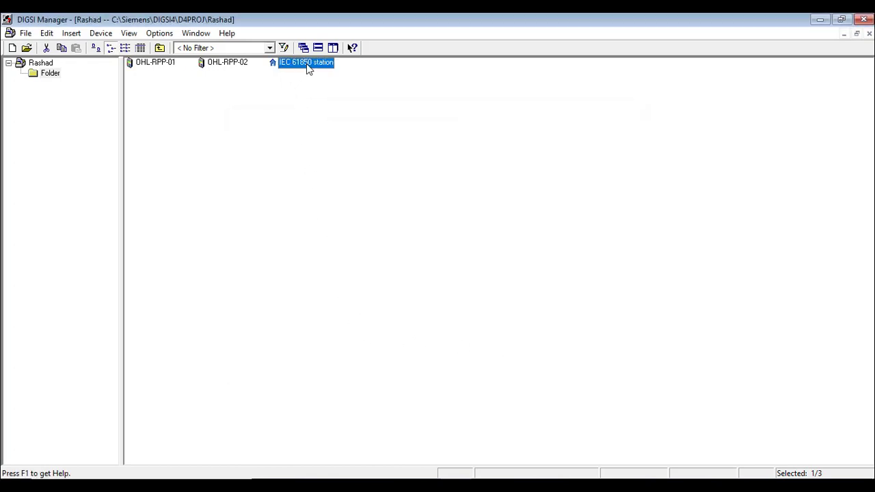
{"action": "right_click", "coordinate": [307, 67]}
{"action": "left_click", "coordinate": [340, 214]}
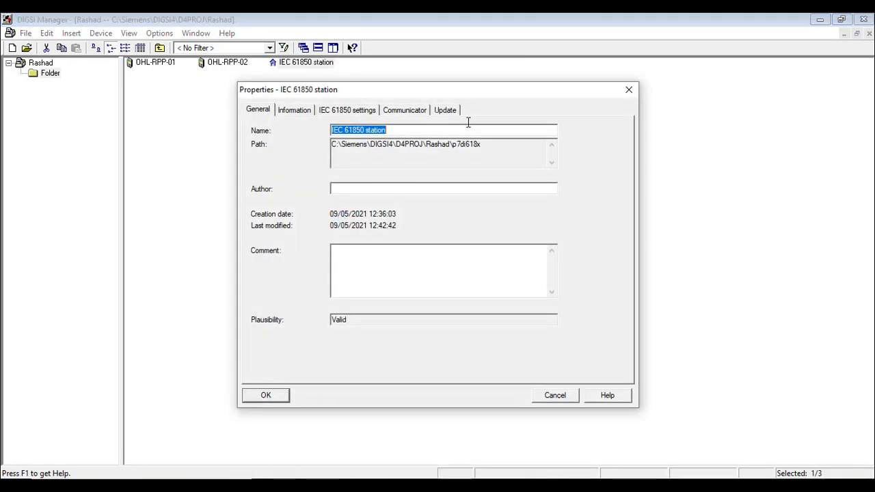
{"action": "left_click", "coordinate": [454, 111]}
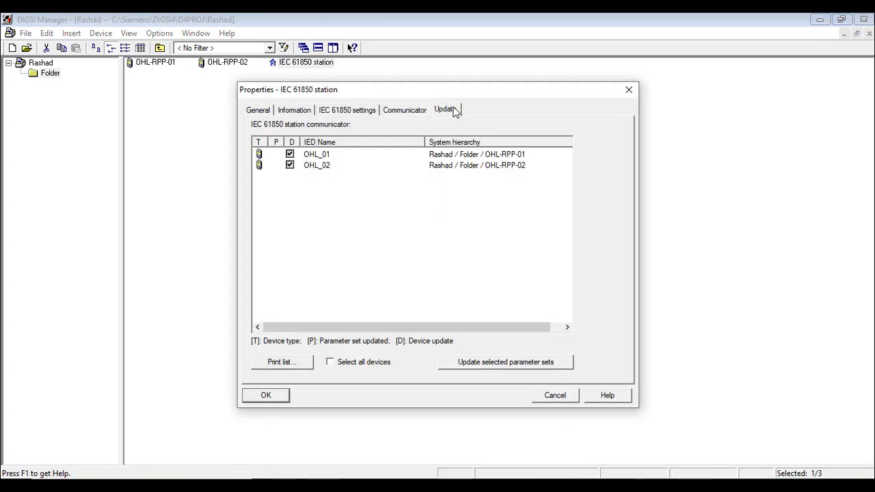
Step: Start updating the parameter sets of OHL_01 and OHL_02, and dismiss the System Configurator report
{"action": "left_click", "coordinate": [315, 156]}
{"action": "left_click", "coordinate": [317, 165]}
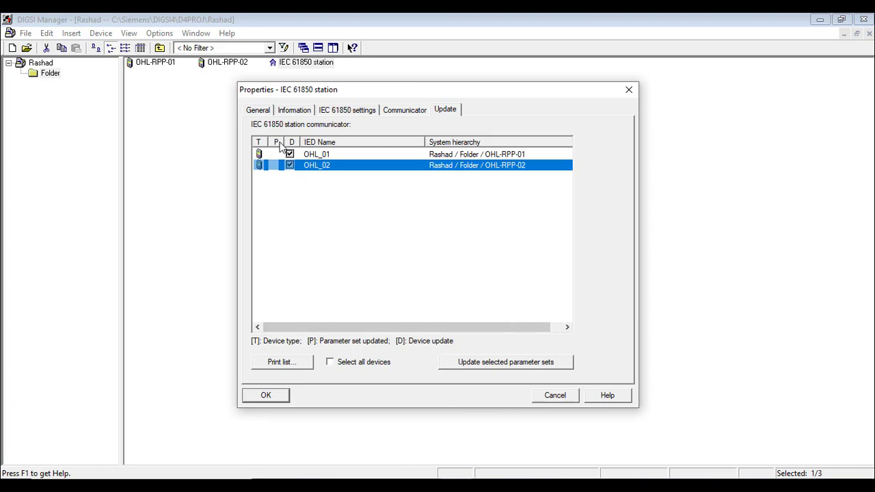
{"action": "left_click", "coordinate": [289, 165]}
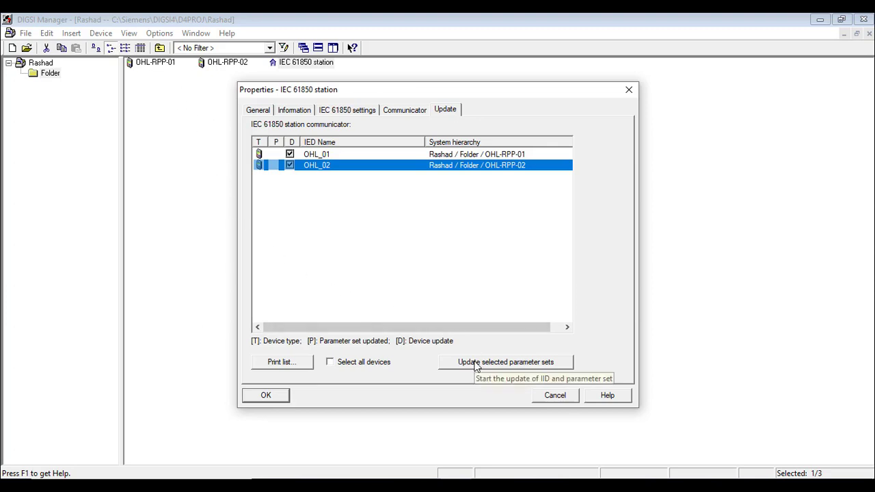
{"action": "left_click", "coordinate": [476, 366]}
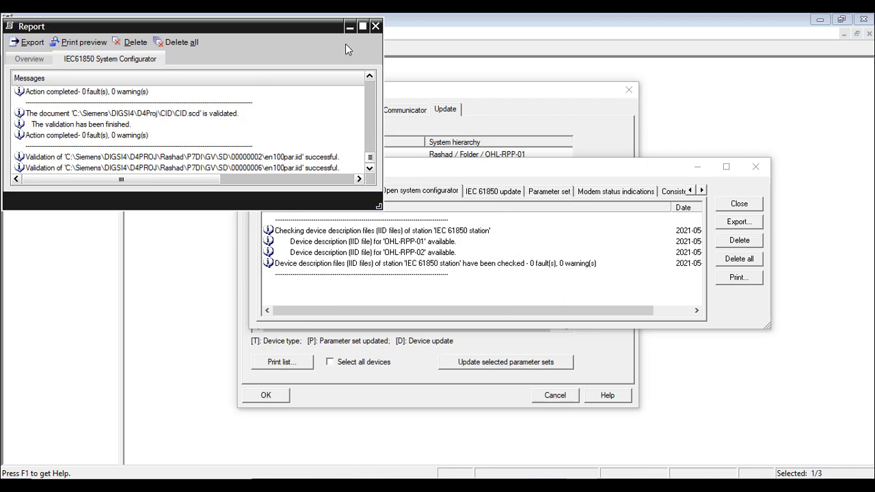
{"action": "left_click", "coordinate": [375, 26]}
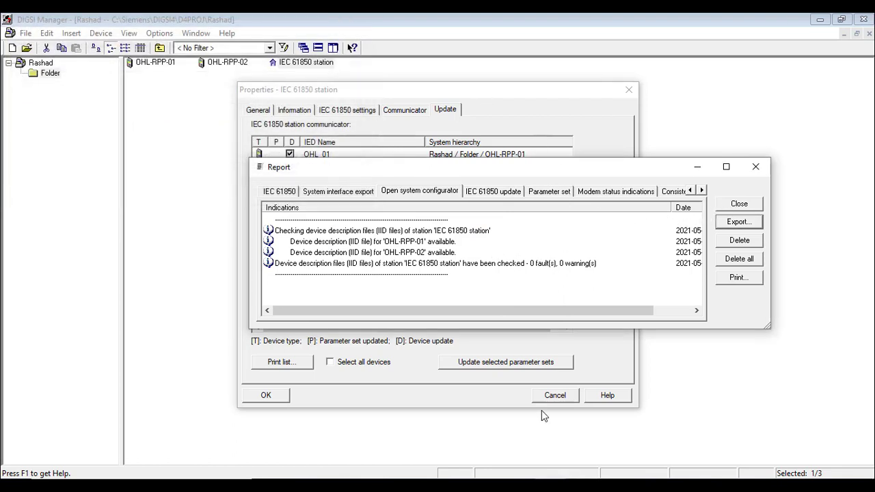
{"action": "key", "text": "Escape"}
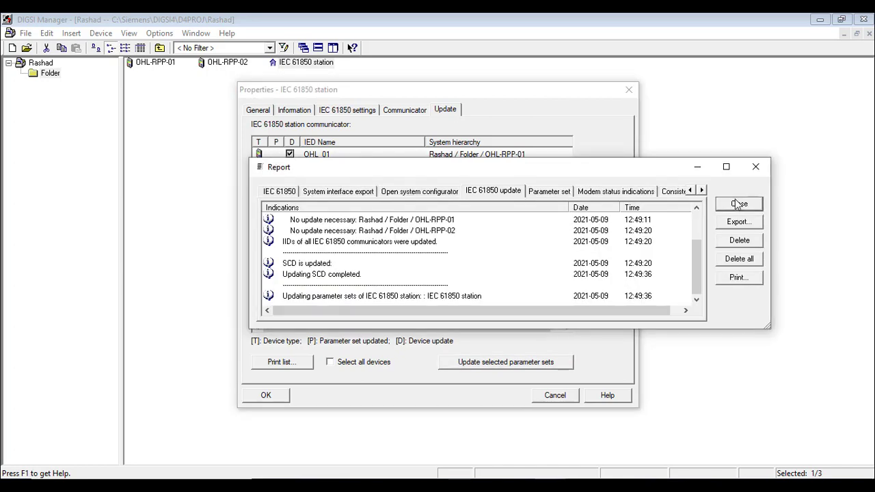
Step: Close the update report, and confirm the properties of the IEC 61850 station
{"action": "left_click", "coordinate": [738, 205]}
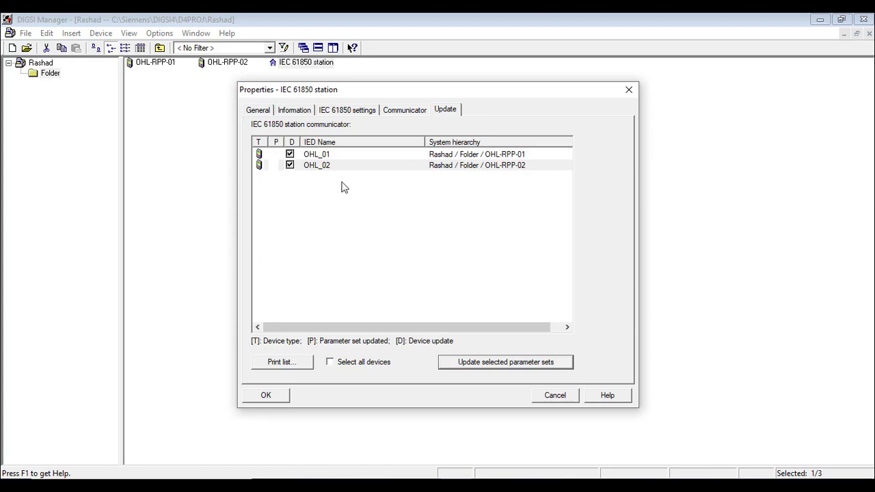
{"action": "key", "text": "ctrl+shift+Tab"}
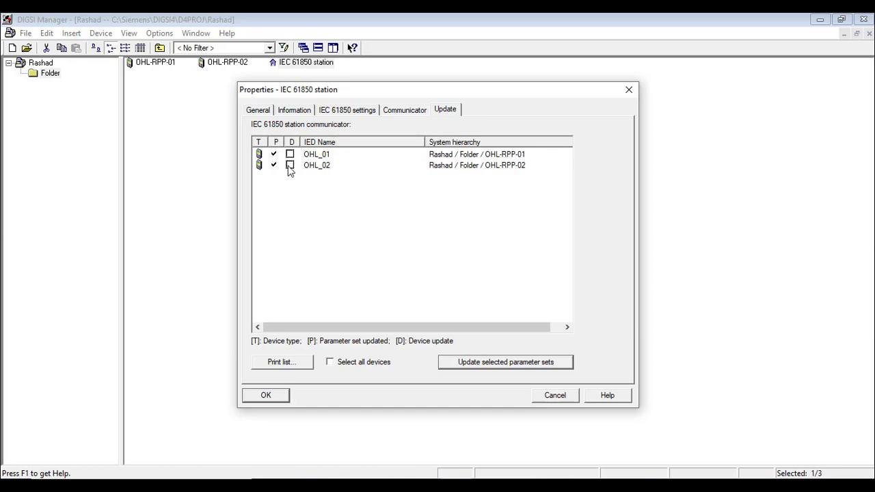
{"action": "left_click", "coordinate": [477, 366]}
{"action": "left_click", "coordinate": [263, 398]}
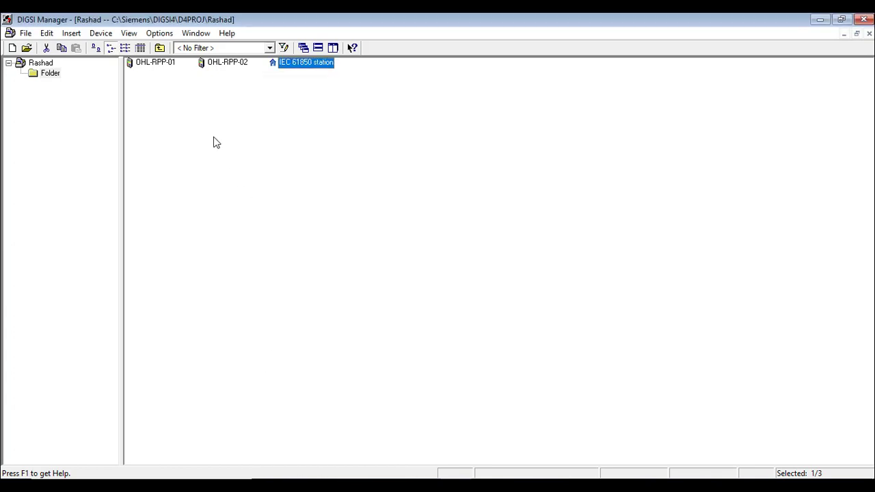
Step: Inspect the communication parameters of OHL-RPP-01 with manual change enabled, and discard the changes
{"action": "right_click", "coordinate": [141, 63]}
{"action": "left_click", "coordinate": [183, 326]}
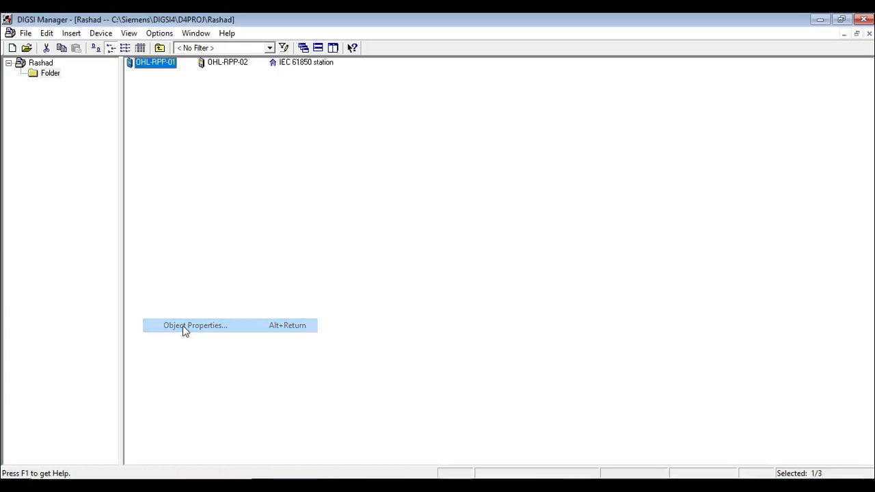
{"action": "left_click", "coordinate": [514, 134]}
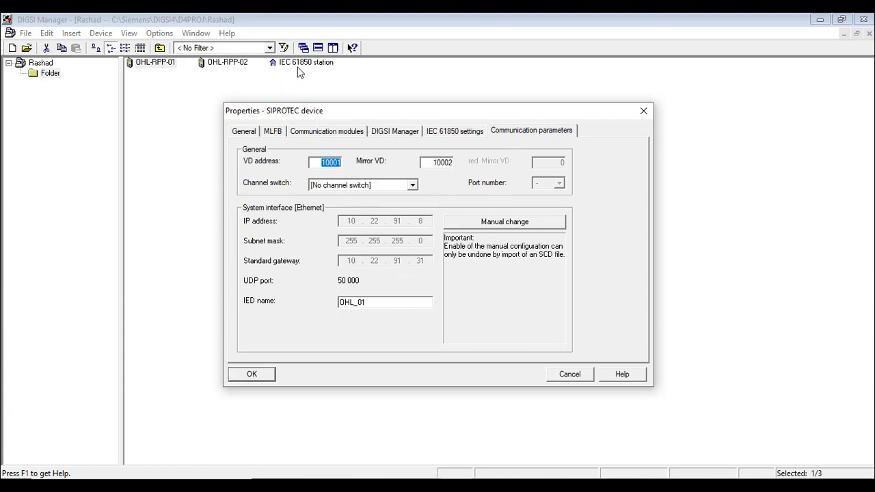
{"action": "left_click", "coordinate": [472, 224]}
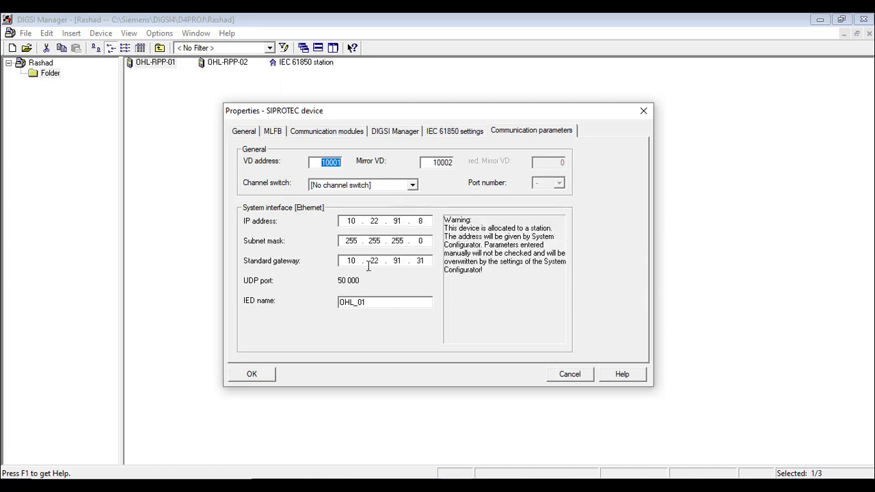
{"action": "left_click", "coordinate": [557, 379]}
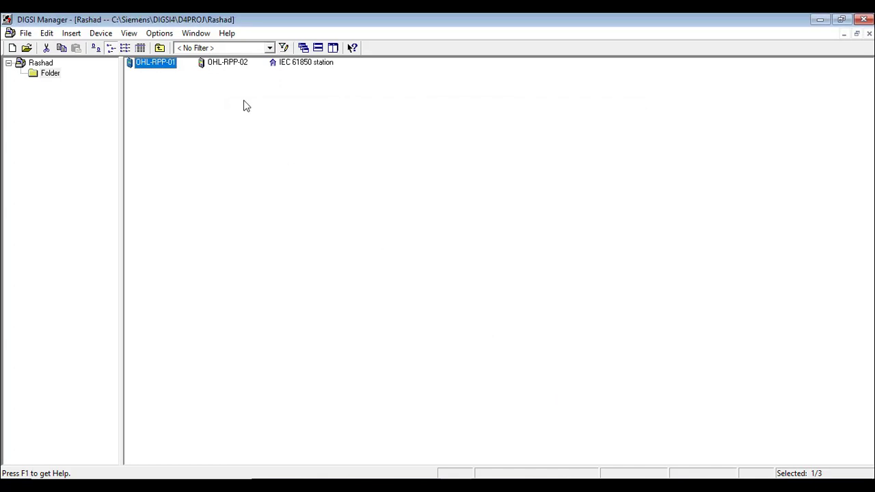
Step: Open the IEC 61850 station in the IEC 61850 System Configurator, and rename the device T_sntpser as GPS-01
{"action": "left_click", "coordinate": [289, 71]}
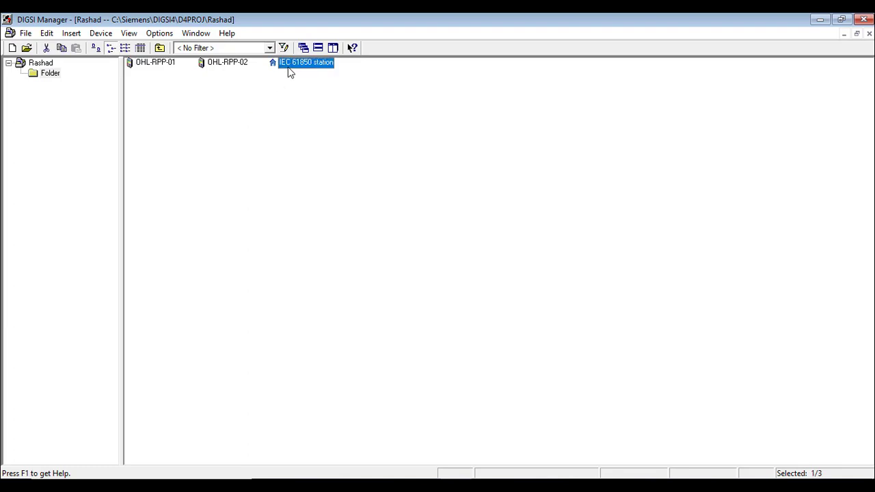
{"action": "double_click", "coordinate": [301, 62]}
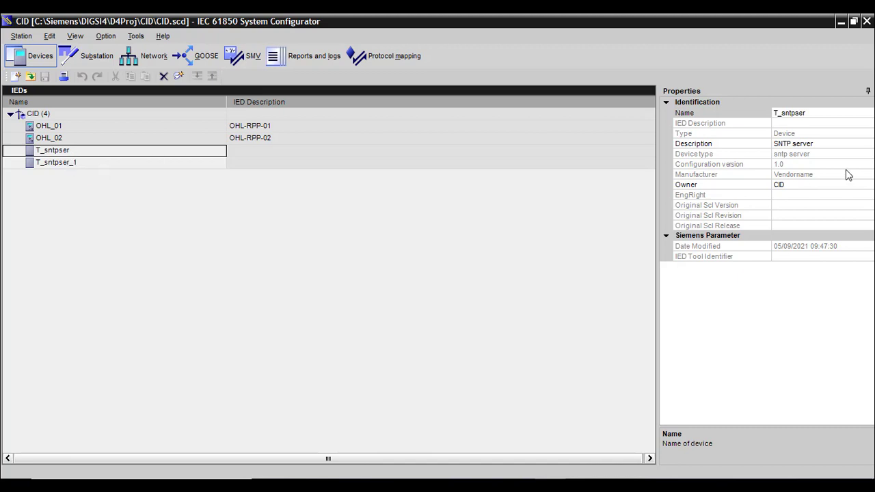
{"action": "left_click", "coordinate": [822, 113]}
{"action": "left_click_drag", "start_coordinate": [821, 113], "coordinate": [726, 109]}
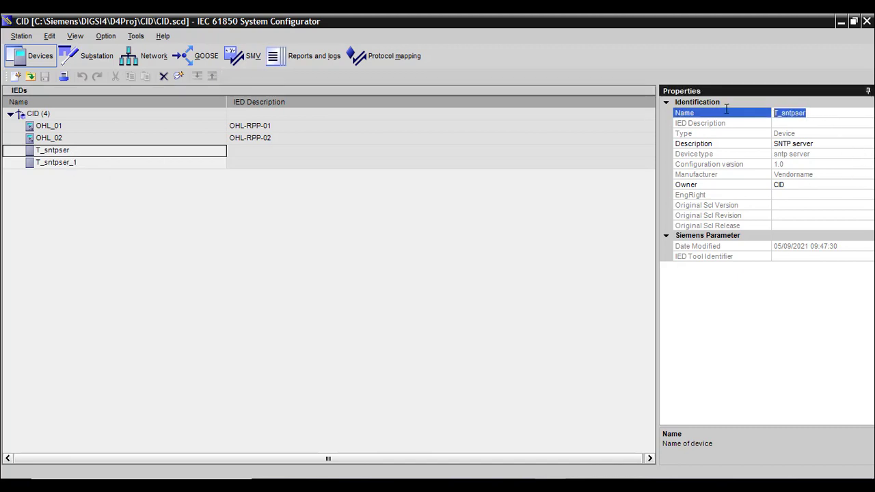
{"action": "type", "text": "GPS-01"}
{"action": "left_click", "coordinate": [73, 162]}
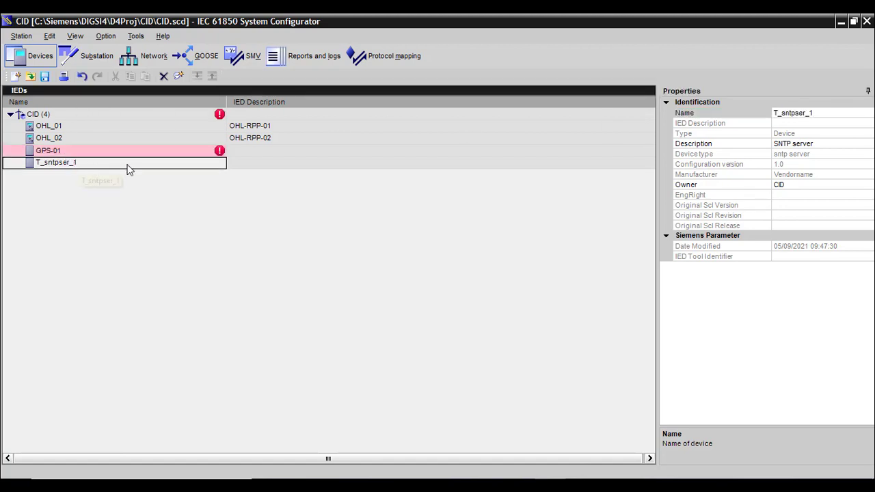
Step: Replace the hyphen with an underscore in the first SNTP server's name so it reads GPS_01
{"action": "left_click", "coordinate": [173, 152]}
{"action": "left_click", "coordinate": [789, 115]}
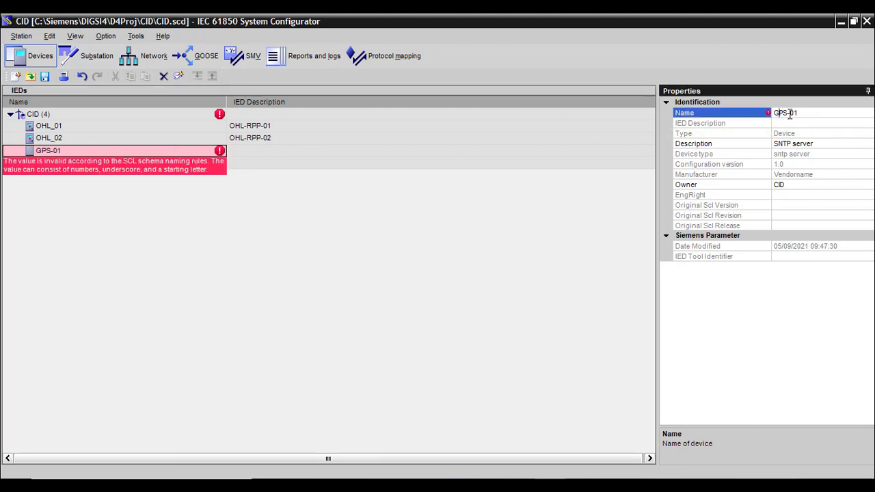
{"action": "key", "text": "BackSpace"}
{"action": "type", "text": "_"}
{"action": "key", "text": "Return"}
Step: Rename the second SNTP server, T_sntpser_1, as GPS_02
{"action": "left_click", "coordinate": [135, 167]}
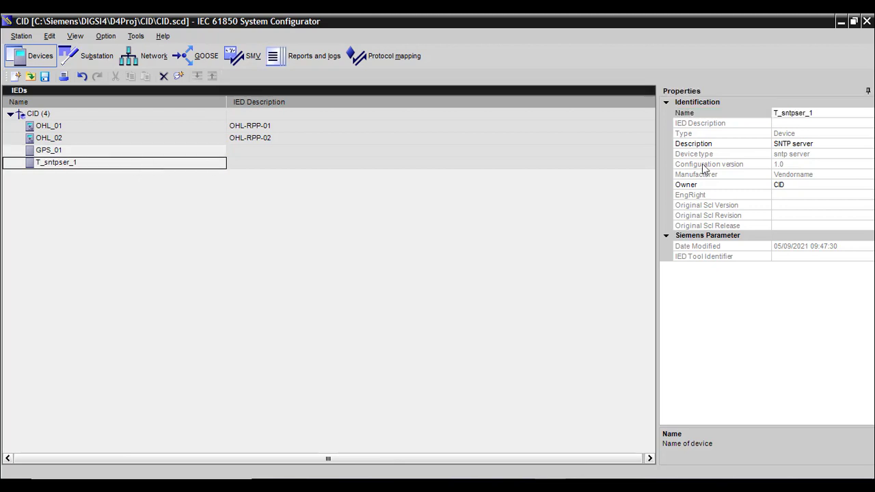
{"action": "left_click", "coordinate": [821, 113]}
{"action": "left_click_drag", "start_coordinate": [821, 113], "coordinate": [658, 111]}
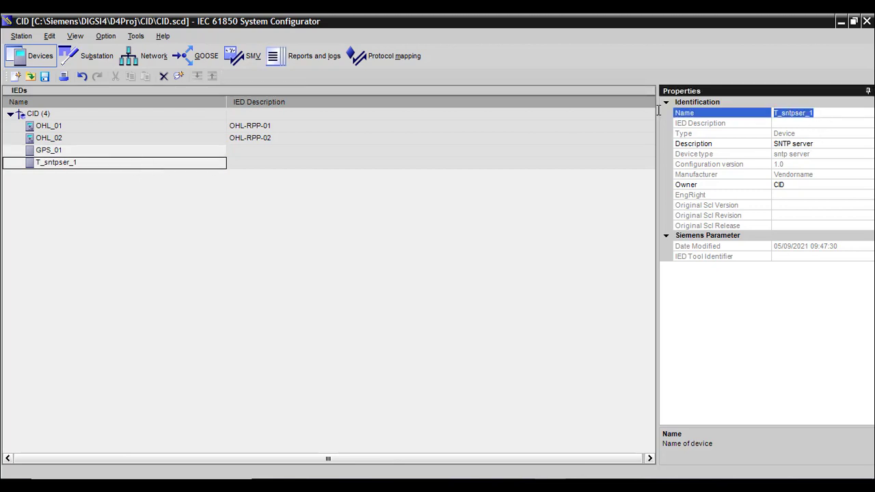
{"action": "type", "text": "GPS_02"}
{"action": "left_click", "coordinate": [62, 237]}
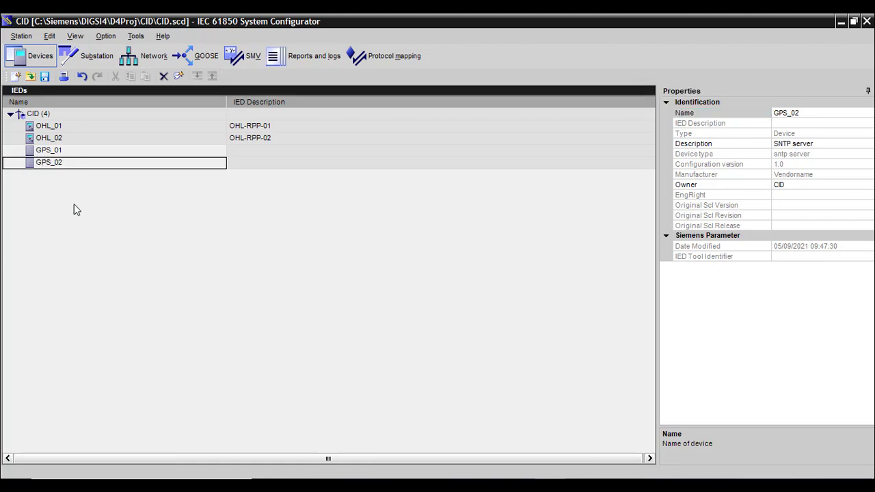
Step: Check the device addresses in the subnet NONE, and display an enlarged source catalog of OHL_01 for reports and logs
{"action": "left_click", "coordinate": [146, 56]}
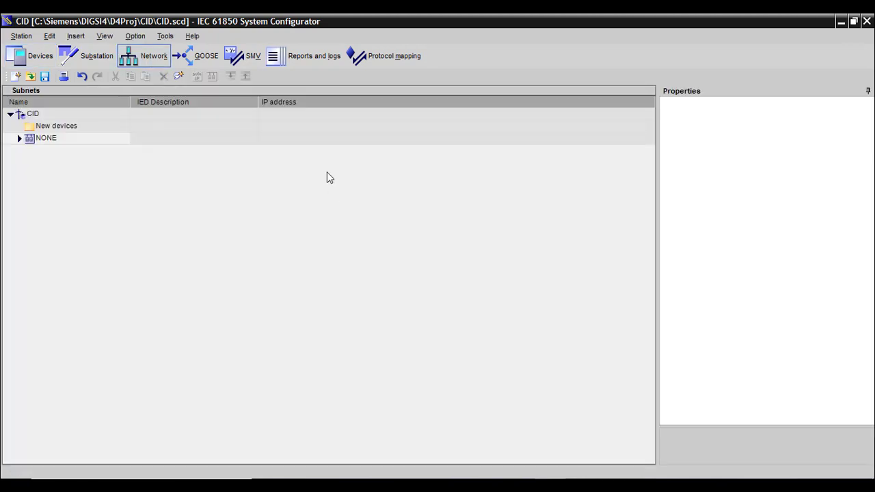
{"action": "left_click", "coordinate": [21, 139]}
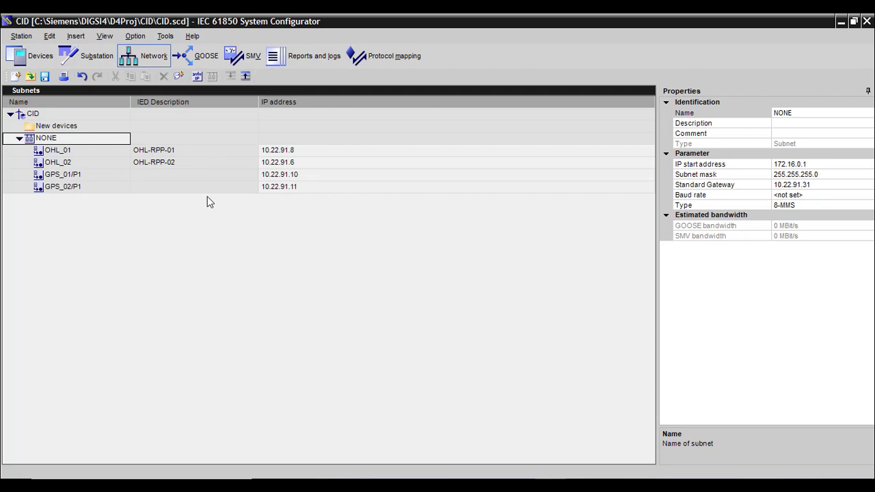
{"action": "left_click", "coordinate": [298, 58]}
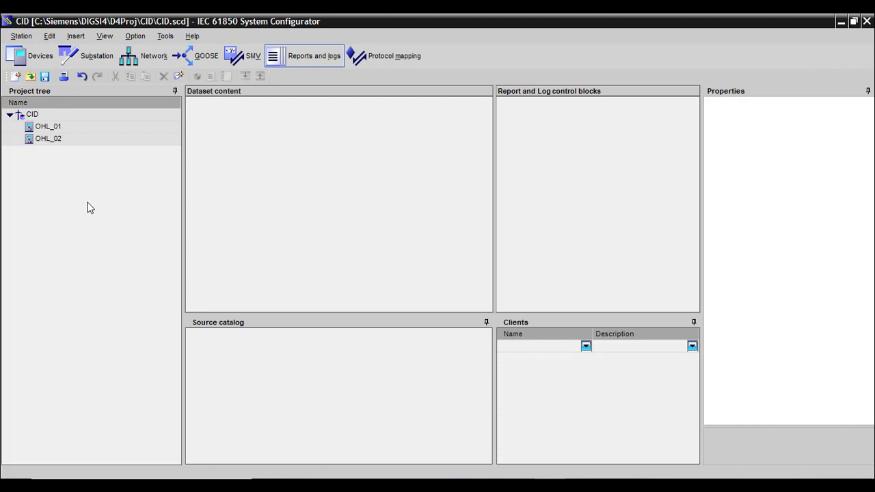
{"action": "left_click", "coordinate": [60, 127]}
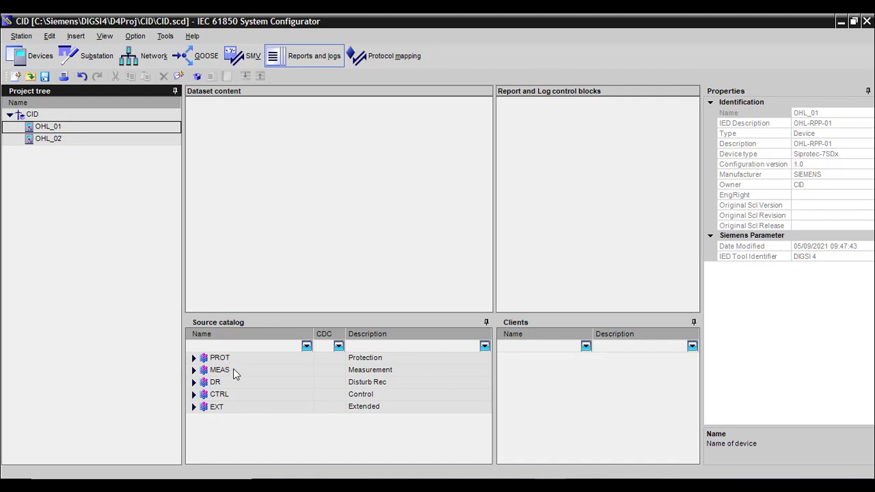
{"action": "left_click_drag", "start_coordinate": [374, 312], "coordinate": [374, 262]}
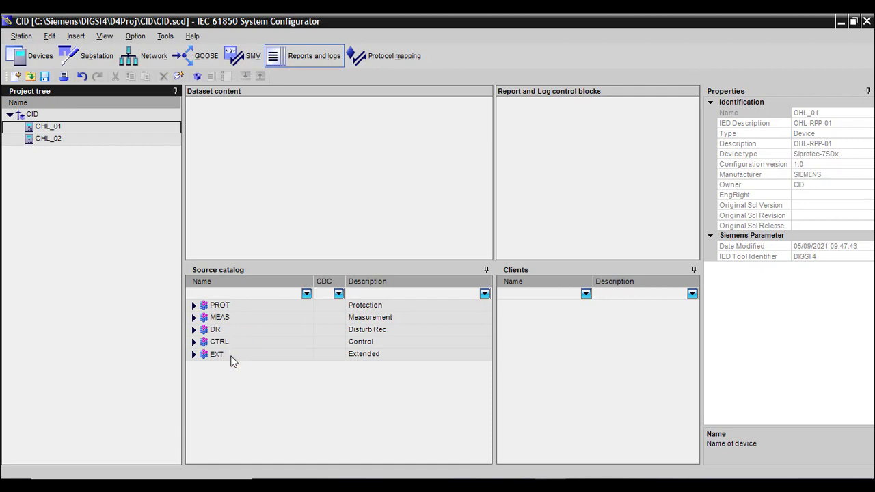
Step: Examine the logical nodes of the PROT logical device in the source catalog of OHL_01
{"action": "left_click", "coordinate": [194, 305]}
{"action": "left_click", "coordinate": [194, 306]}
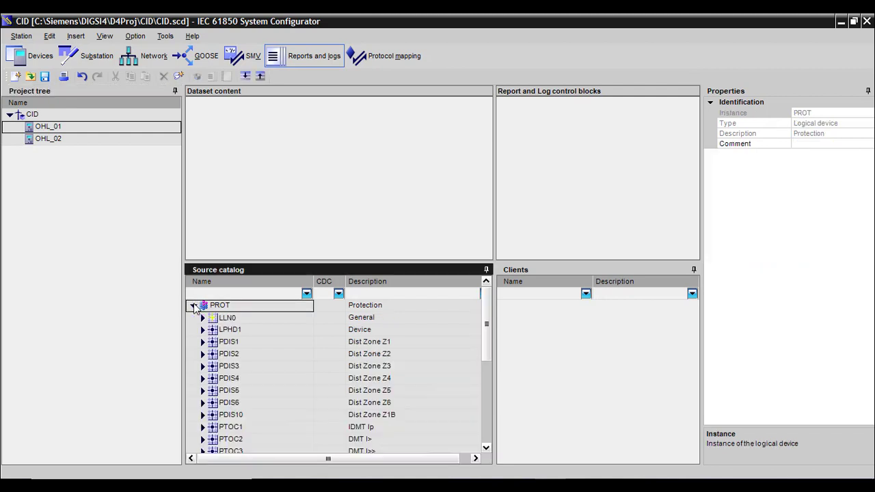
{"action": "left_click", "coordinate": [195, 305]}
{"action": "left_click", "coordinate": [194, 305]}
{"action": "scroll", "coordinate": [246, 321], "scroll_direction": "down", "scroll_amount": 3}
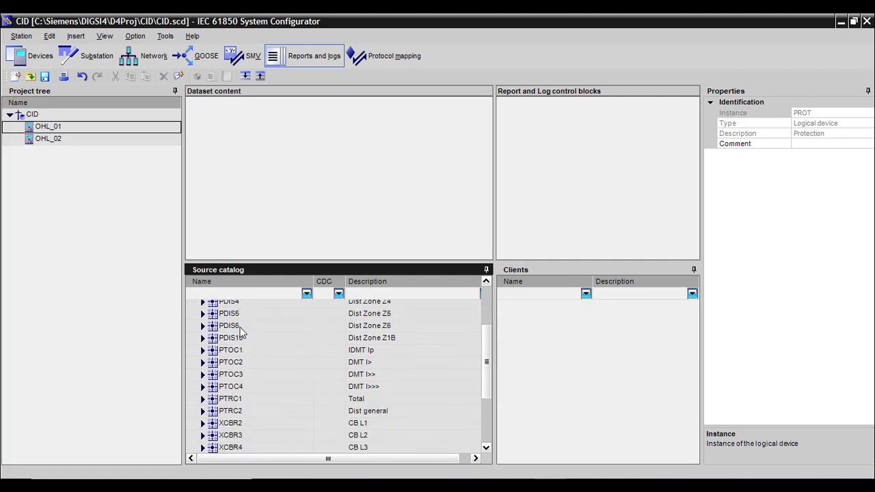
{"action": "scroll", "coordinate": [240, 332], "scroll_direction": "down", "scroll_amount": 3}
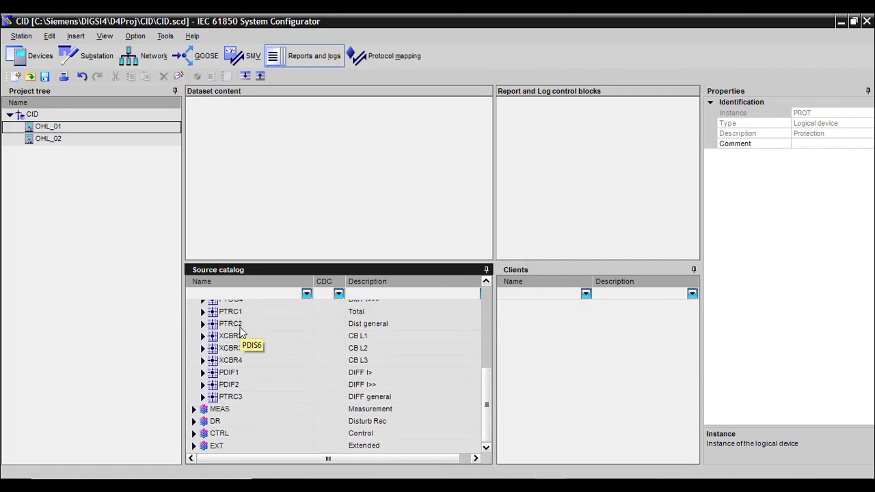
{"action": "scroll", "coordinate": [236, 363], "scroll_direction": "up", "scroll_amount": 8}
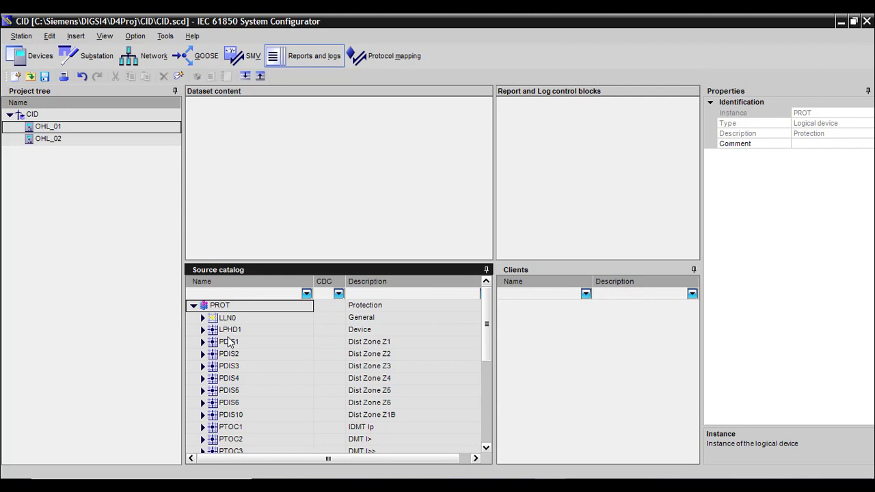
{"action": "left_click", "coordinate": [194, 306]}
Step: Locate the 2nd Harmonic signals under EXT / pdGGIO49, and create a dataset in OHL_01 from the phase L1 signal SPCSO30
{"action": "left_click", "coordinate": [215, 354]}
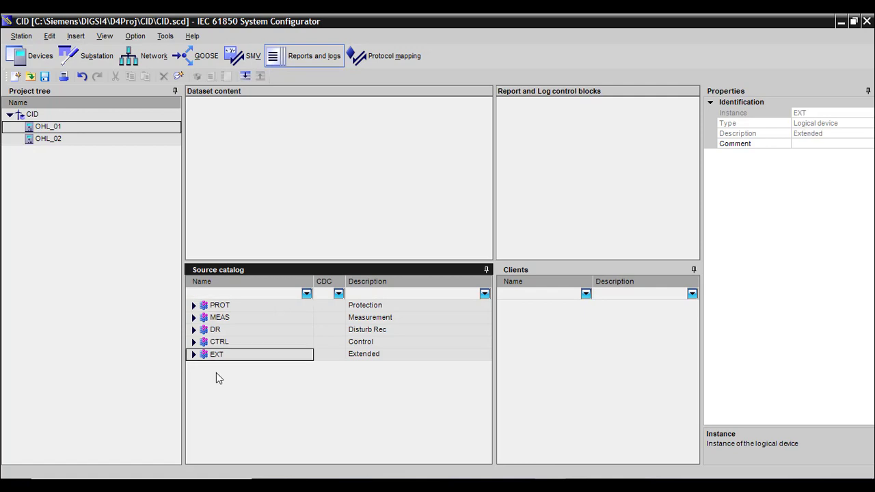
{"action": "left_click", "coordinate": [194, 355]}
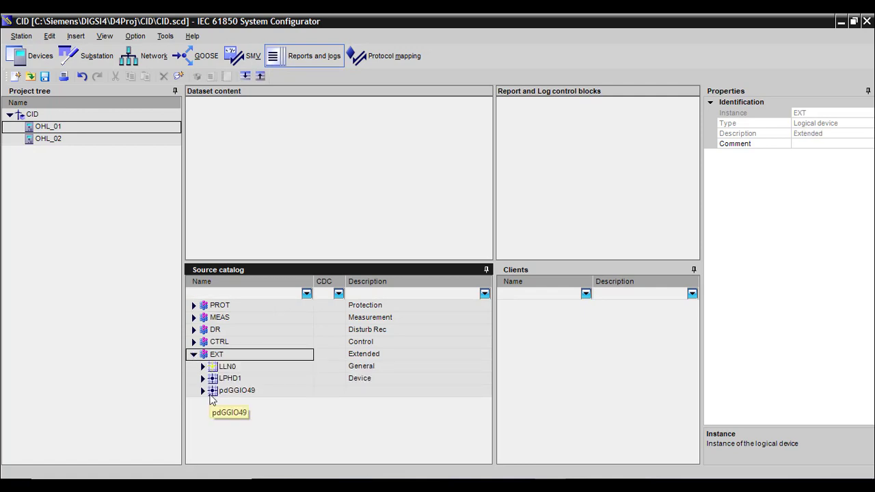
{"action": "left_click", "coordinate": [203, 391]}
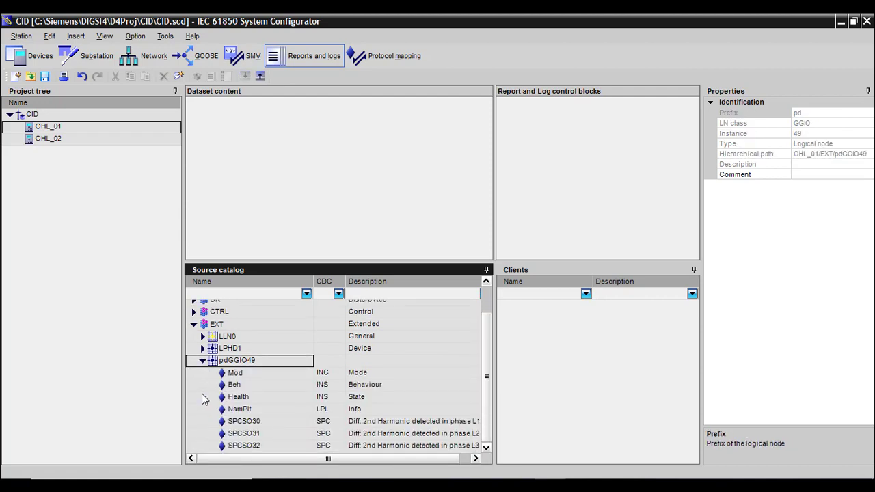
{"action": "left_click", "coordinate": [356, 422]}
{"action": "left_click", "coordinate": [358, 435]}
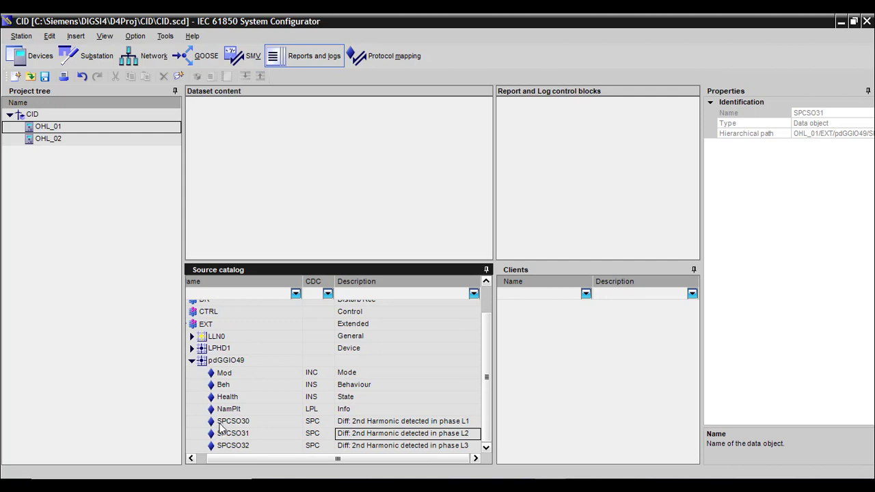
{"action": "left_click", "coordinate": [359, 422]}
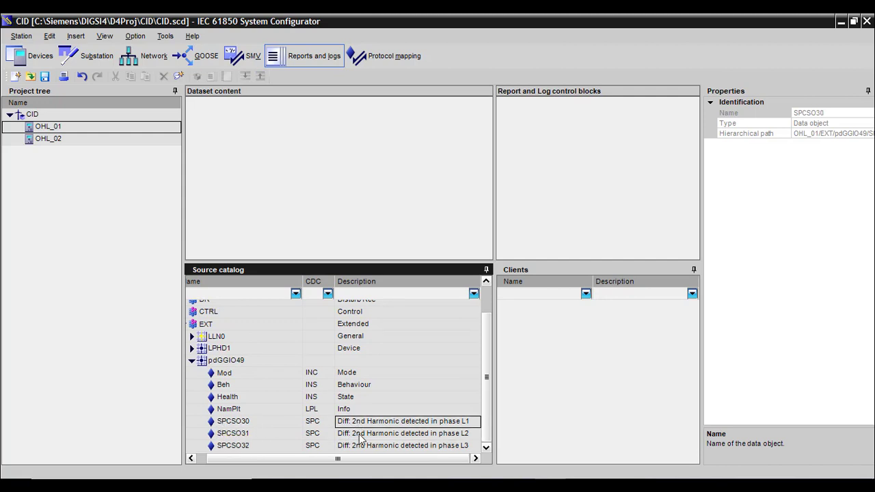
{"action": "left_click", "coordinate": [361, 434]}
{"action": "left_click", "coordinate": [361, 445]}
{"action": "left_click", "coordinate": [360, 422]}
{"action": "left_click", "coordinate": [359, 434]}
{"action": "left_click", "coordinate": [360, 446]}
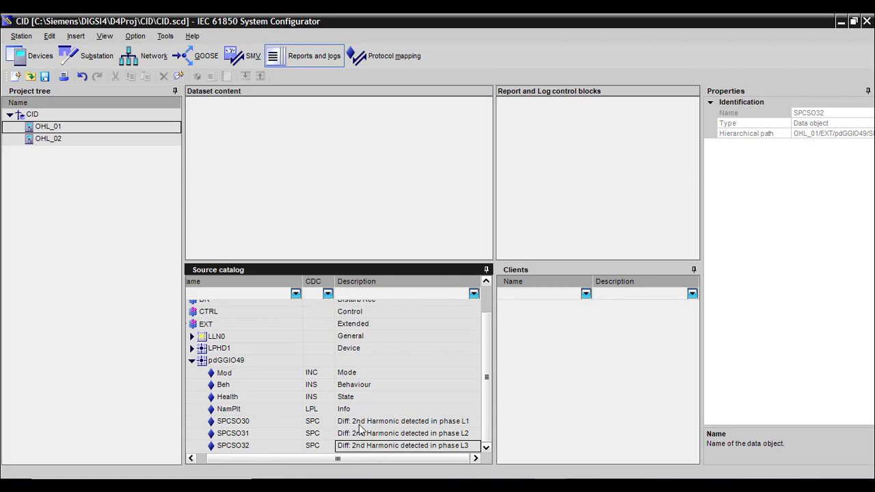
{"action": "left_click_drag", "start_coordinate": [365, 423], "coordinate": [74, 132]}
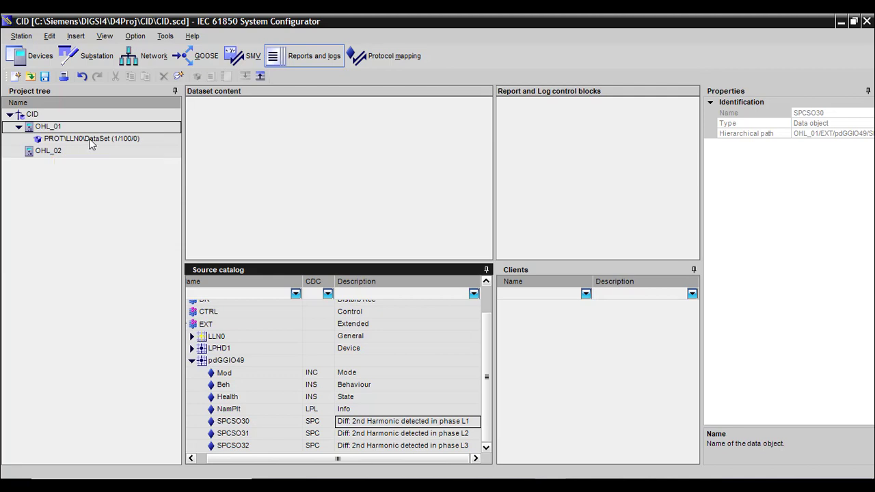
Step: Try to add the phase L2 signal SPCSO31 to the OHL_01 dataset, and delete the extra dataset DataSet_1
{"action": "left_click_drag", "start_coordinate": [360, 439], "coordinate": [95, 139]}
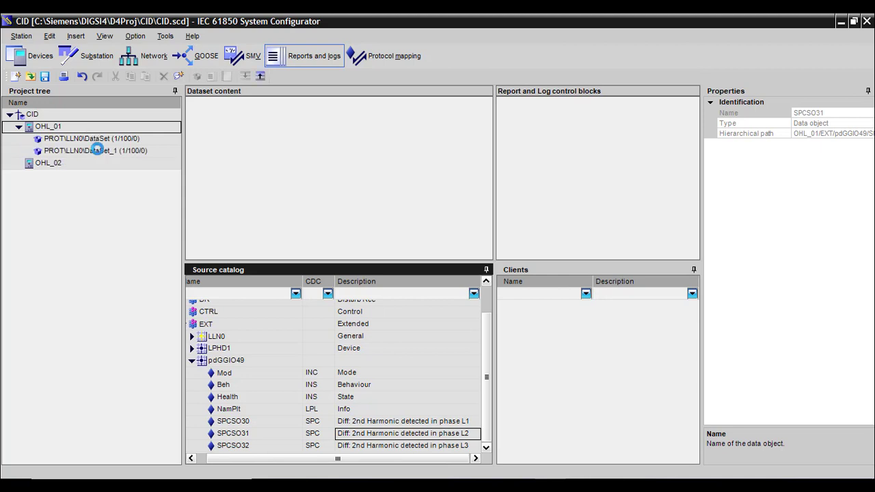
{"action": "key", "text": "Delete"}
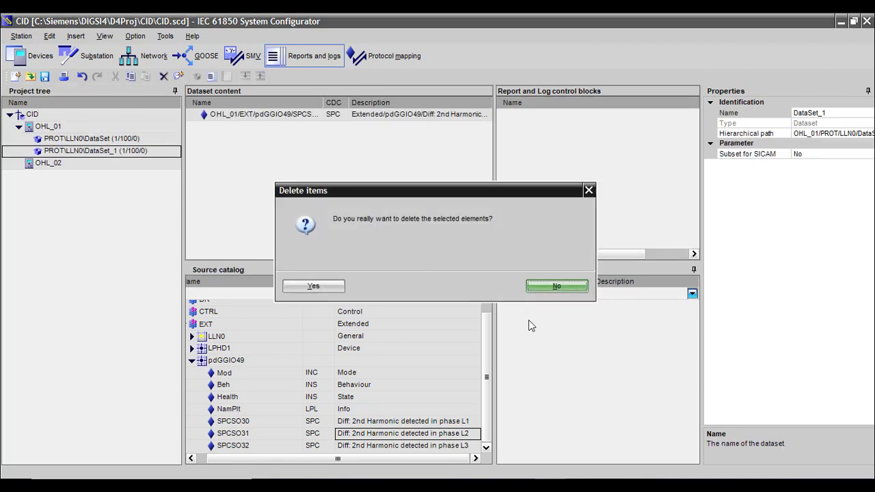
{"action": "left_click", "coordinate": [307, 287]}
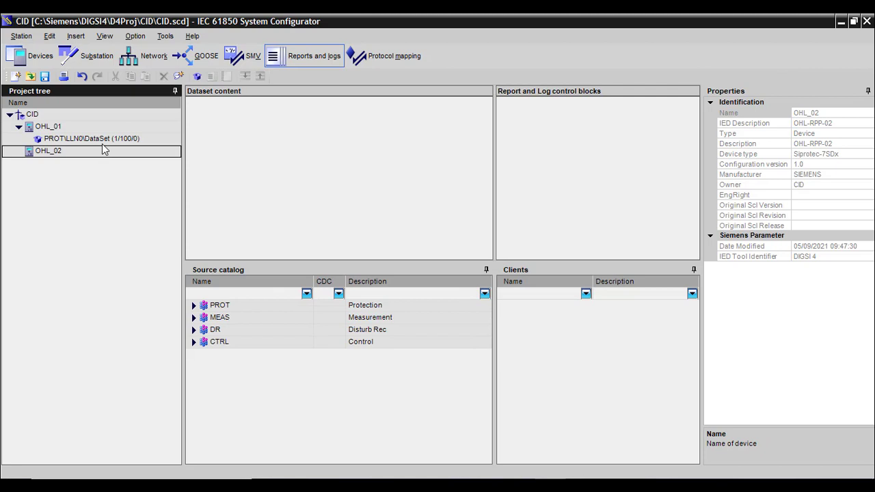
Step: Add the 2nd Harmonic signals for phases L2 and L3, SPCSO31 and SPCSO32 from EXT / pdGGIO49, to the OHL_01 dataset
{"action": "key", "text": "Up"}
{"action": "left_click", "coordinate": [193, 354]}
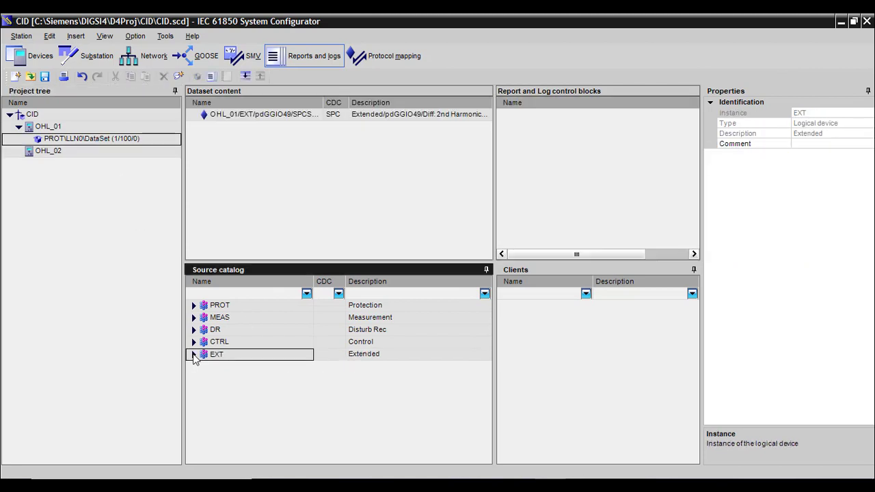
{"action": "left_click", "coordinate": [202, 389]}
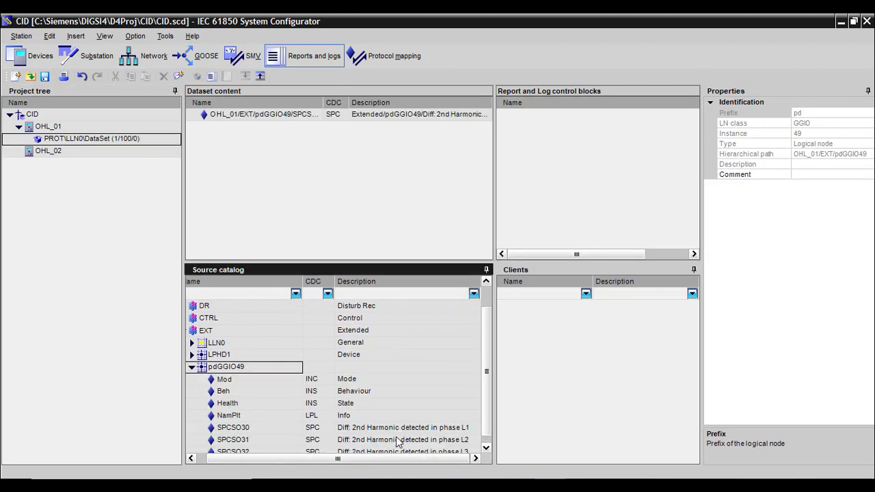
{"action": "left_click_drag", "start_coordinate": [400, 440], "coordinate": [84, 142]}
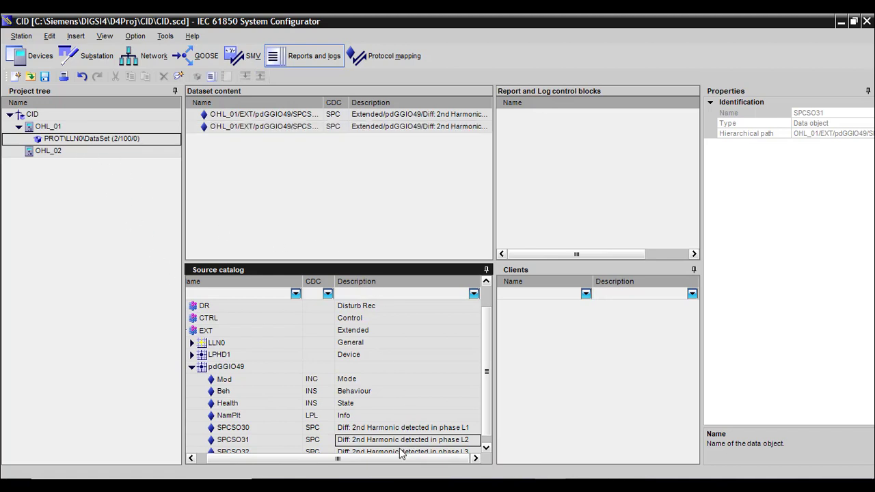
{"action": "left_click_drag", "start_coordinate": [402, 452], "coordinate": [106, 144]}
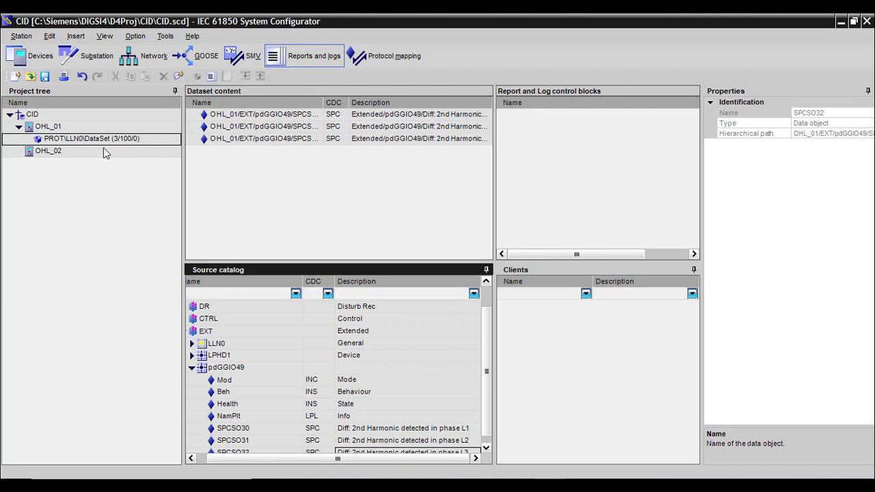
{"action": "left_click", "coordinate": [199, 373]}
{"action": "left_click", "coordinate": [202, 368]}
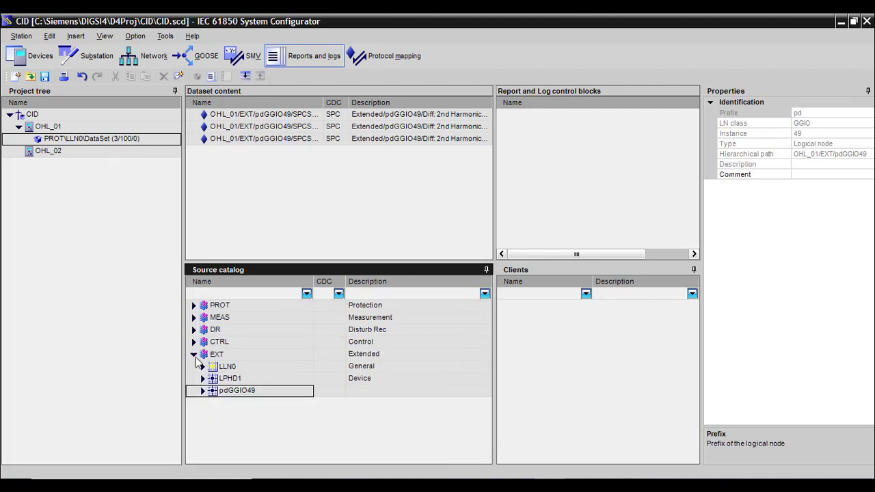
{"action": "left_click", "coordinate": [194, 355]}
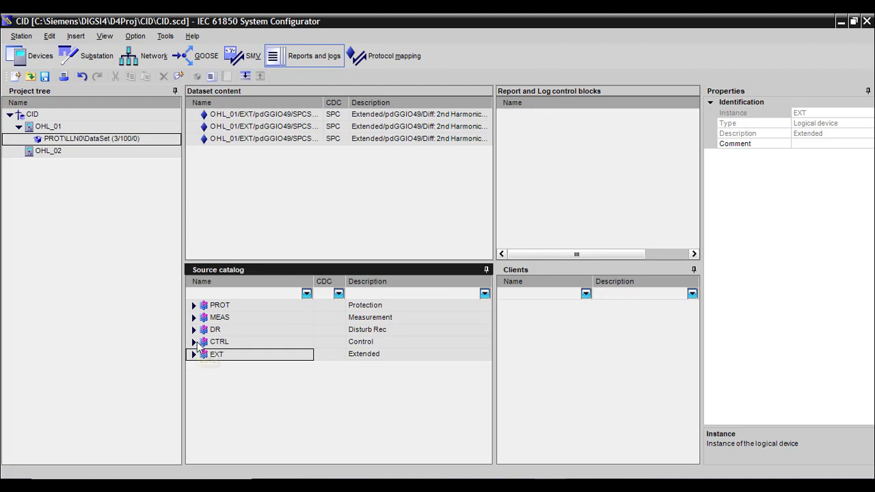
Step: Examine the TCS FAIL, DC and PROT ON/OFF signals under CTRL / SASGGIO1 in the source catalog
{"action": "left_click", "coordinate": [195, 342]}
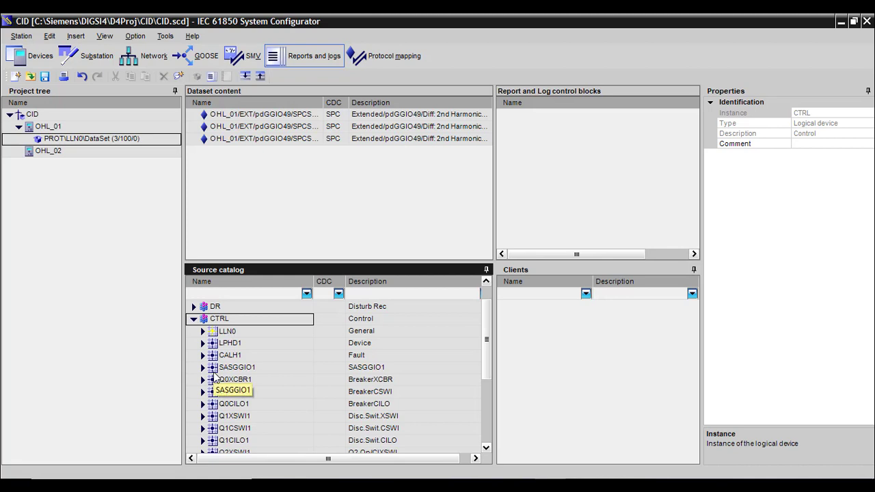
{"action": "left_click", "coordinate": [225, 367]}
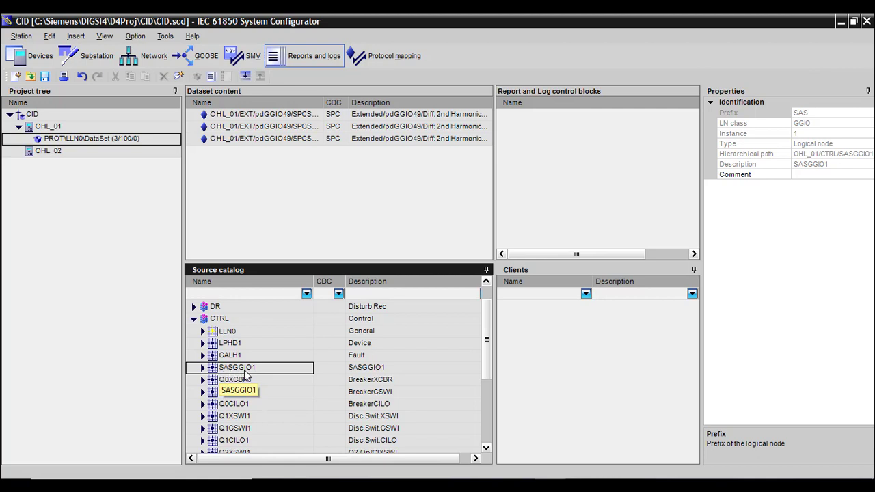
{"action": "left_click", "coordinate": [203, 368]}
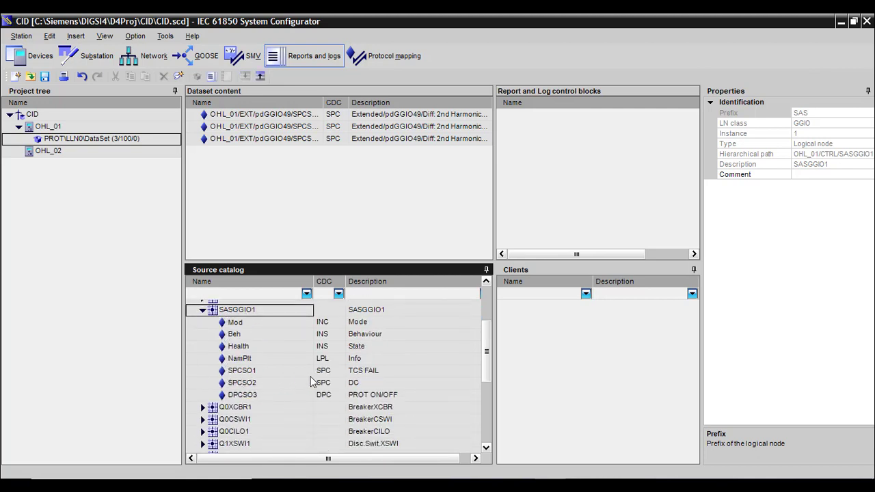
{"action": "left_click", "coordinate": [378, 374]}
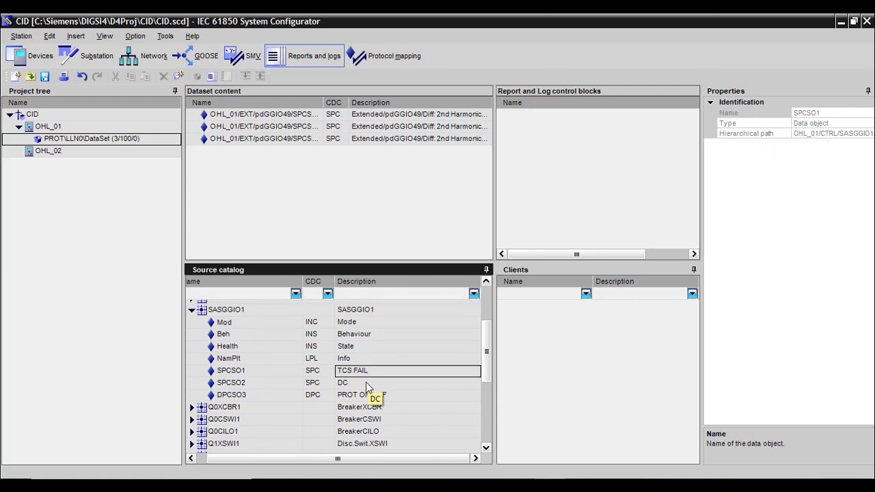
{"action": "left_click", "coordinate": [367, 387]}
{"action": "left_click", "coordinate": [387, 397]}
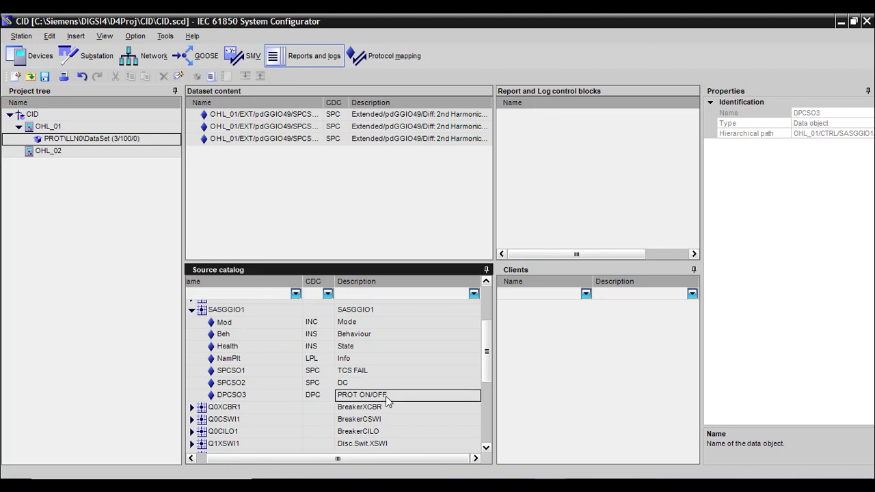
{"action": "left_click", "coordinate": [374, 370]}
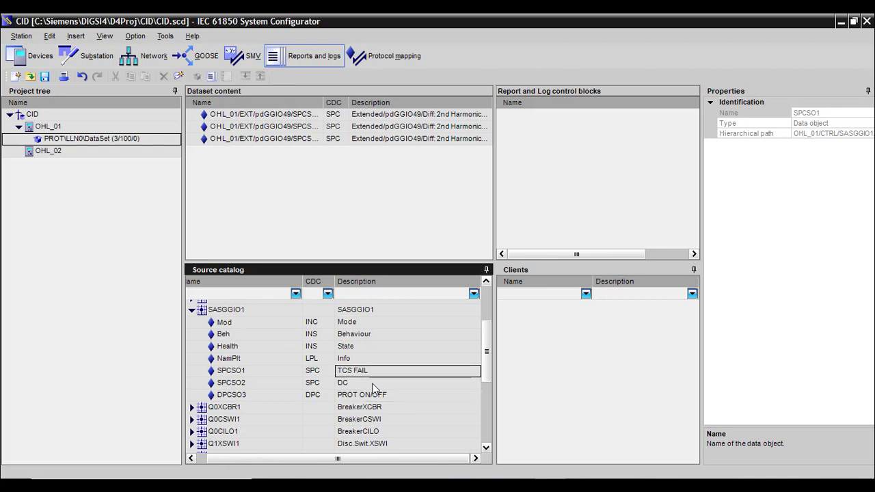
{"action": "left_click", "coordinate": [375, 382]}
{"action": "left_click", "coordinate": [376, 395]}
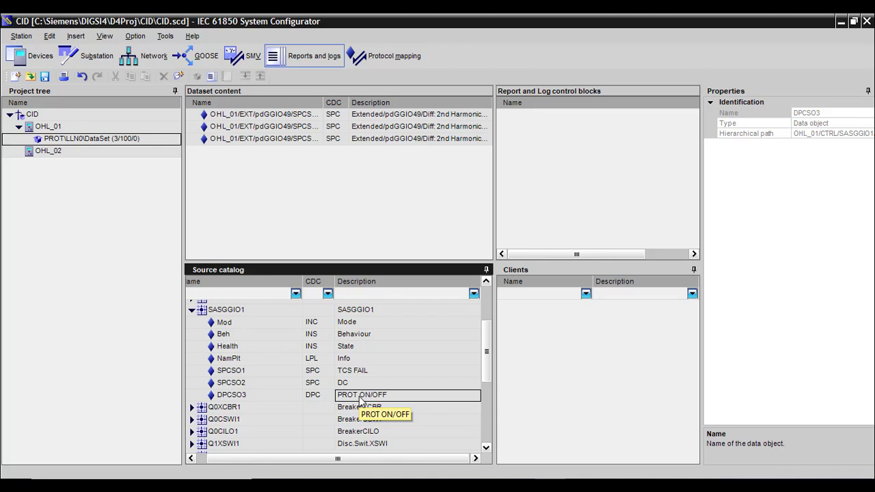
Step: Add SPCSO1 (TCS FAIL), SPCSO2 (DC) and DPCSO3 (PROT ON/OFF) from CTRL / SASGGIO1 to the OHL_01 dataset
{"action": "left_click", "coordinate": [360, 375]}
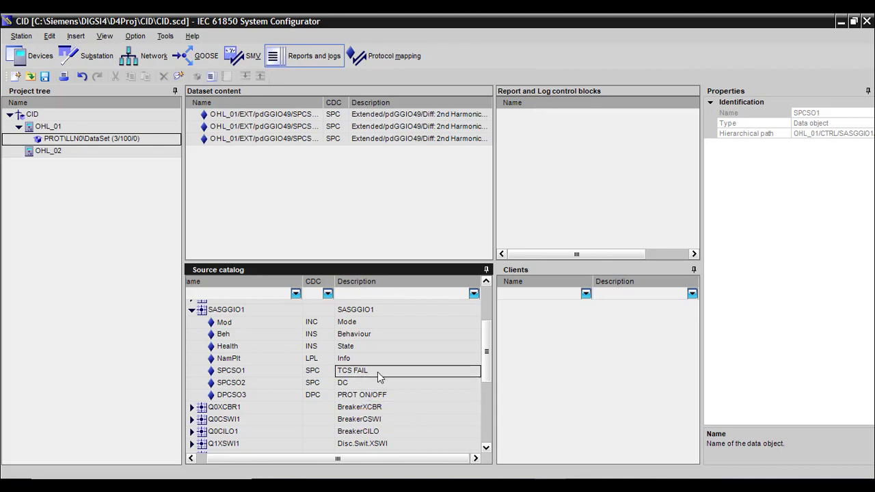
{"action": "left_click_drag", "start_coordinate": [376, 377], "coordinate": [87, 142]}
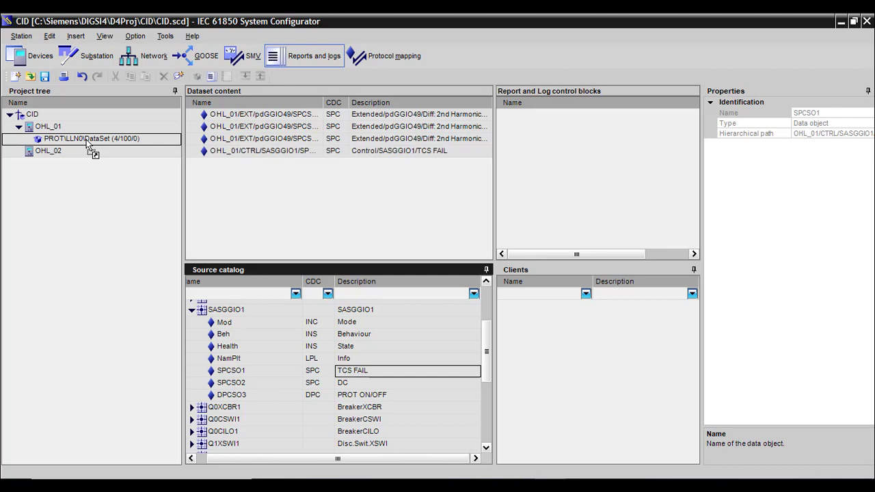
{"action": "left_click", "coordinate": [344, 386]}
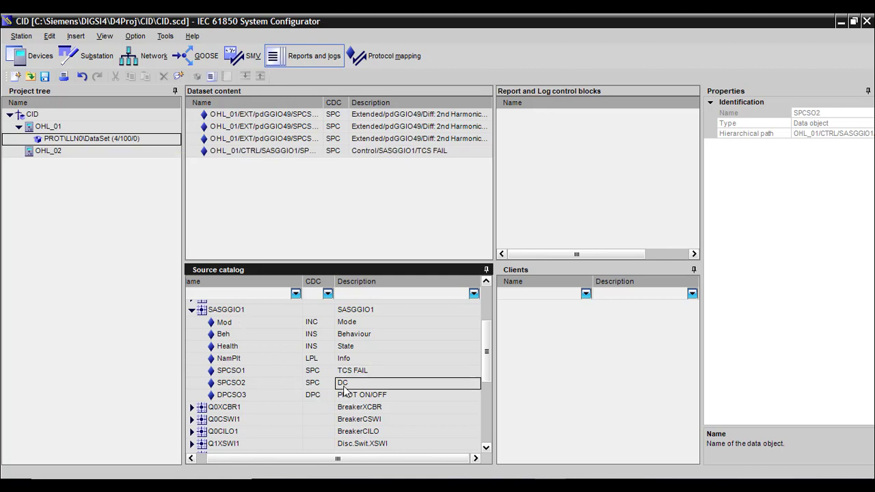
{"action": "left_click_drag", "start_coordinate": [344, 389], "coordinate": [92, 145]}
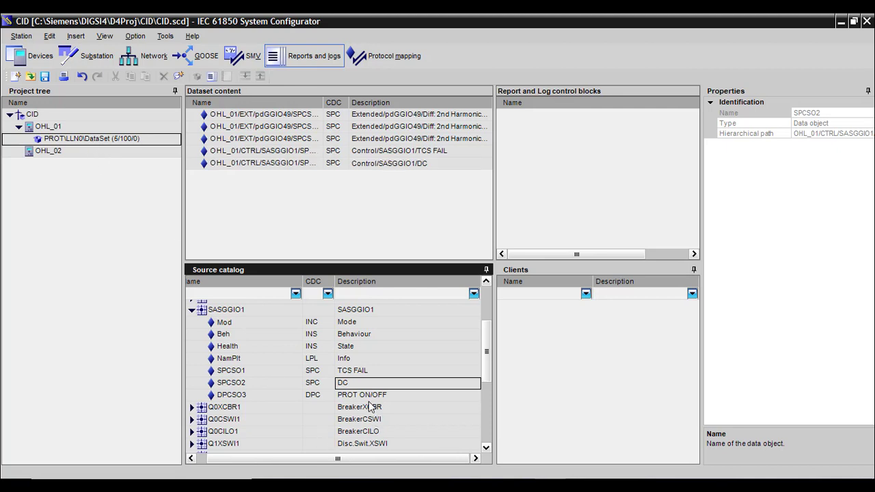
{"action": "left_click_drag", "start_coordinate": [369, 397], "coordinate": [101, 142]}
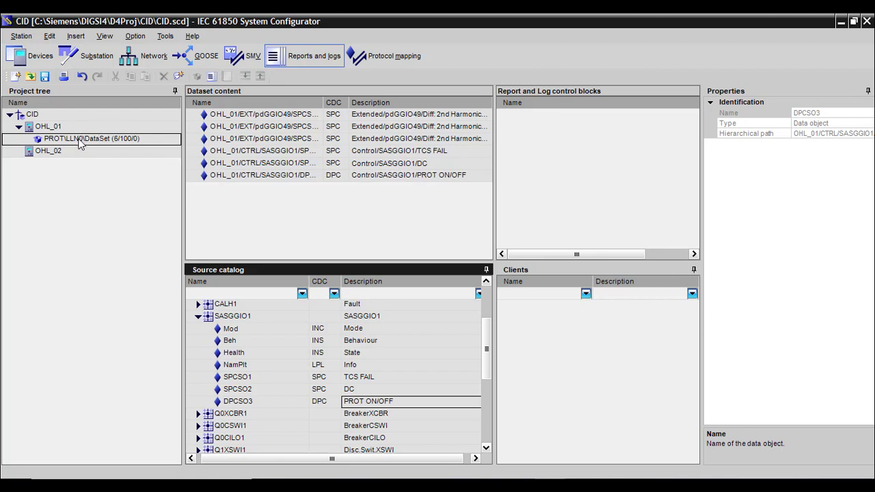
{"action": "left_click", "coordinate": [198, 317]}
{"action": "scroll", "coordinate": [196, 328], "scroll_direction": "up", "scroll_amount": 2}
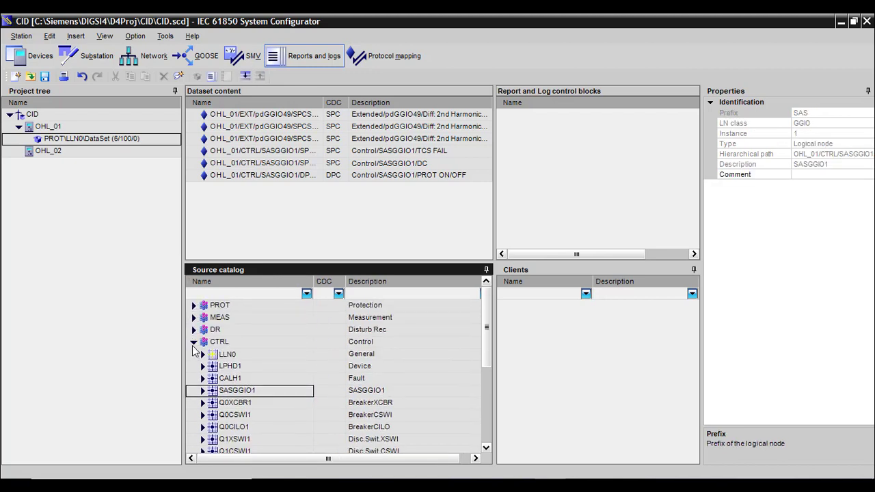
{"action": "left_click", "coordinate": [193, 342]}
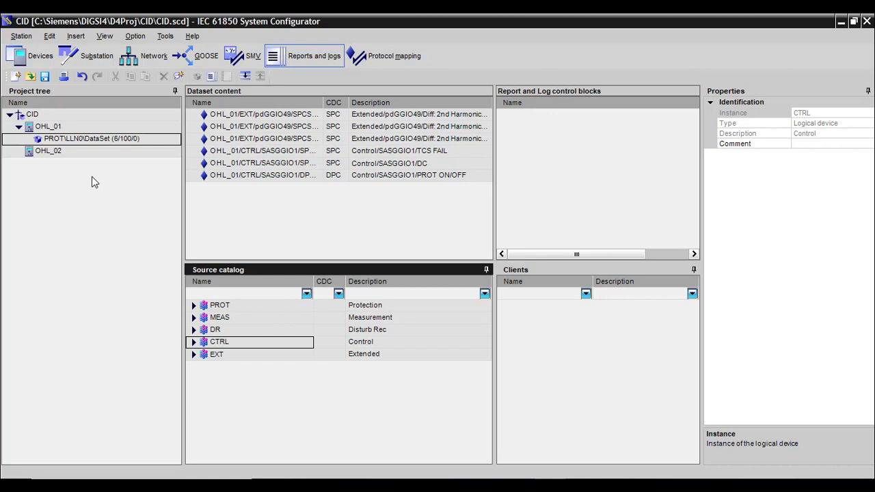
Step: Look through the operational measured values of MMXU1 in the MEAS logical device, including the current object A
{"action": "left_click", "coordinate": [194, 318]}
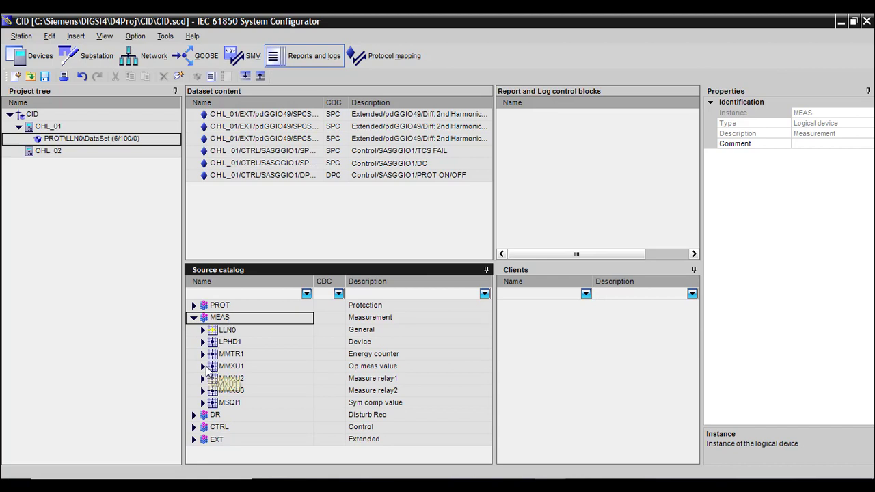
{"action": "left_click", "coordinate": [205, 368]}
{"action": "scroll", "coordinate": [233, 365], "scroll_direction": "down", "scroll_amount": 1}
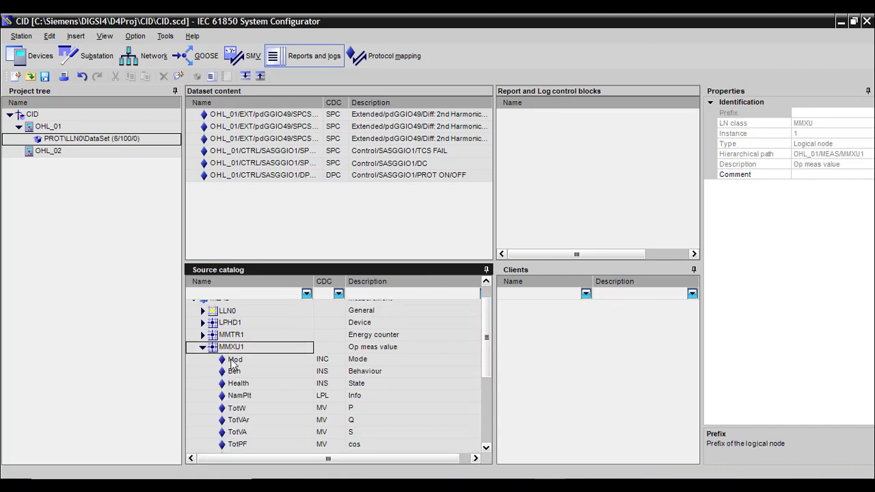
{"action": "scroll", "coordinate": [233, 355], "scroll_direction": "up", "scroll_amount": 1}
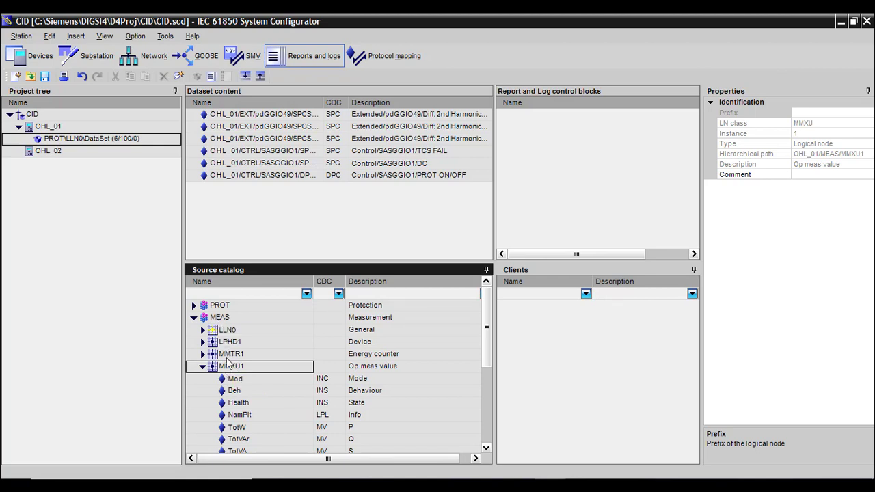
{"action": "scroll", "coordinate": [233, 379], "scroll_direction": "down", "scroll_amount": 1}
{"action": "scroll", "coordinate": [232, 383], "scroll_direction": "down", "scroll_amount": 2}
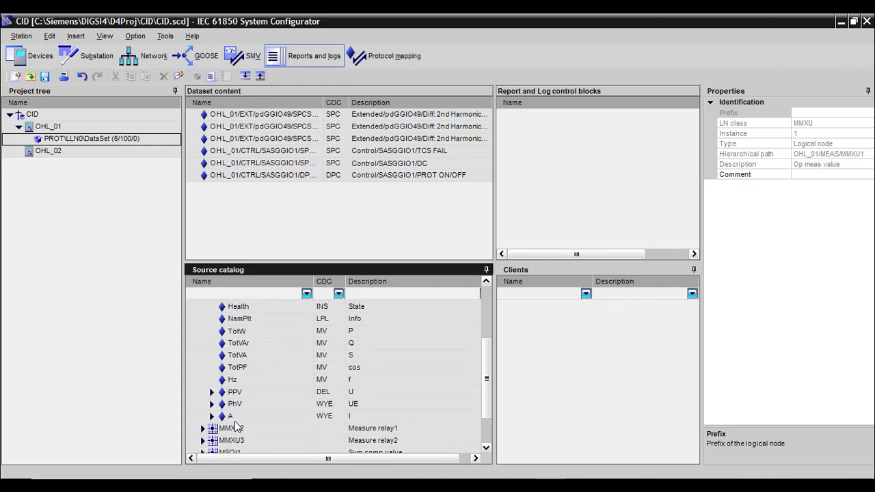
{"action": "left_click", "coordinate": [211, 416]}
{"action": "scroll", "coordinate": [212, 418], "scroll_direction": "down", "scroll_amount": 2}
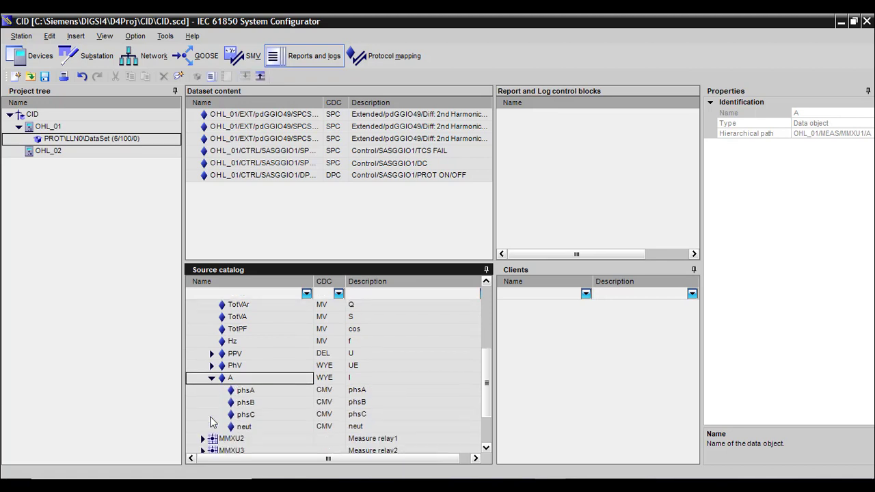
{"action": "scroll", "coordinate": [221, 383], "scroll_direction": "up", "scroll_amount": 4}
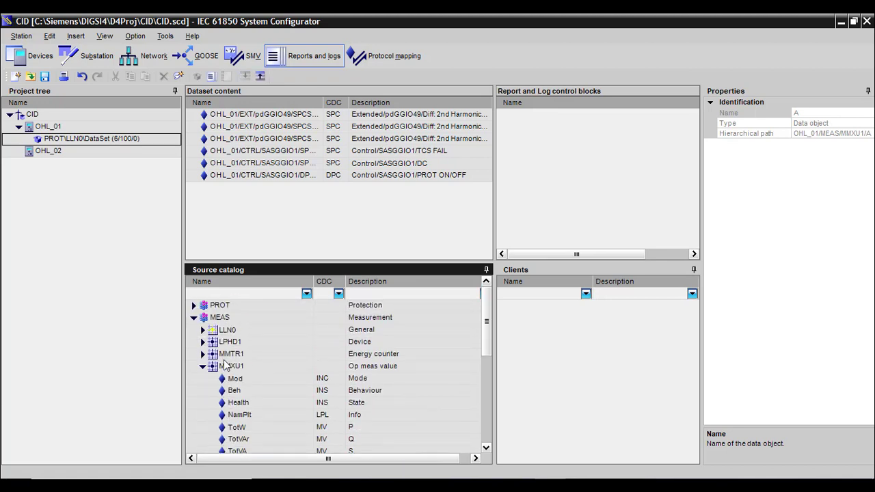
{"action": "left_click", "coordinate": [193, 319]}
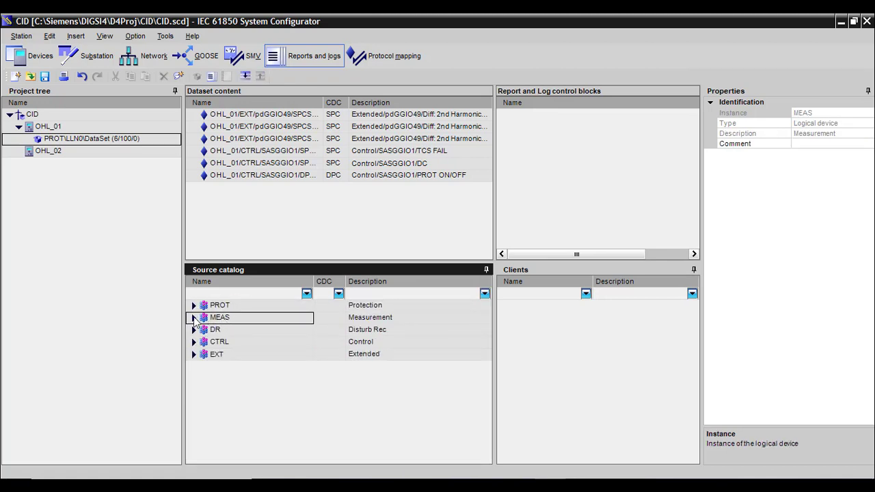
Step: Examine the phase and neutral current values under MEAS / MMXU1 / A in the source catalog
{"action": "left_click", "coordinate": [194, 318]}
{"action": "left_click", "coordinate": [204, 367]}
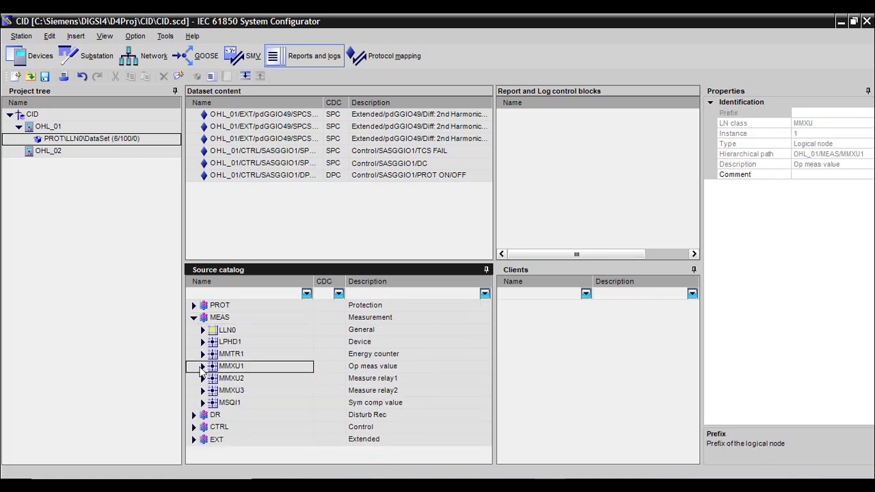
{"action": "left_click", "coordinate": [201, 367]}
{"action": "scroll", "coordinate": [212, 382], "scroll_direction": "down", "scroll_amount": 4}
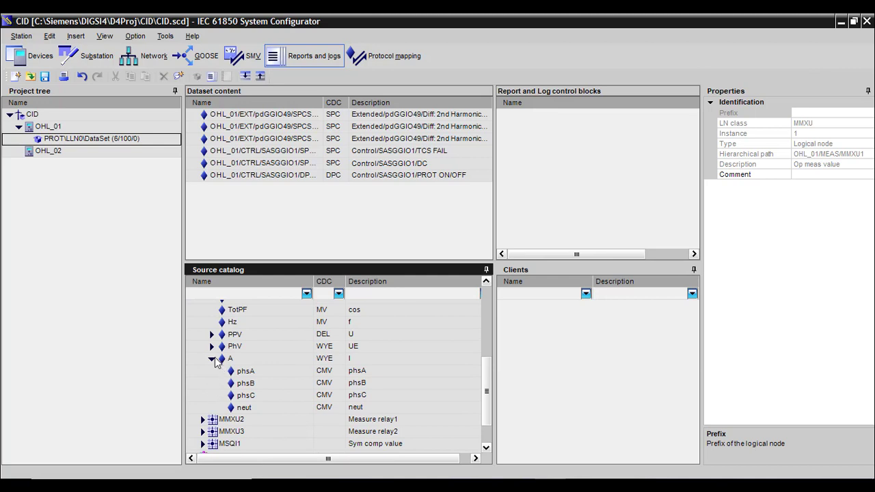
{"action": "double_click", "coordinate": [225, 362]}
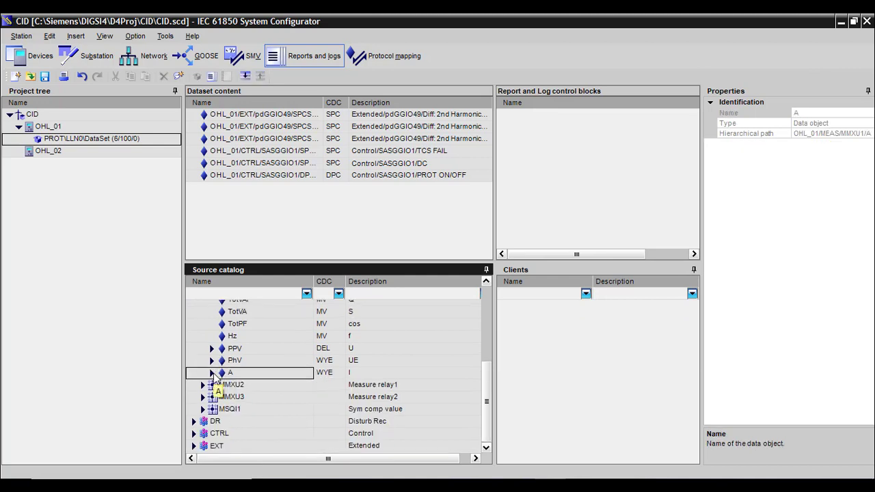
{"action": "left_click", "coordinate": [212, 373]}
{"action": "left_click", "coordinate": [245, 387]}
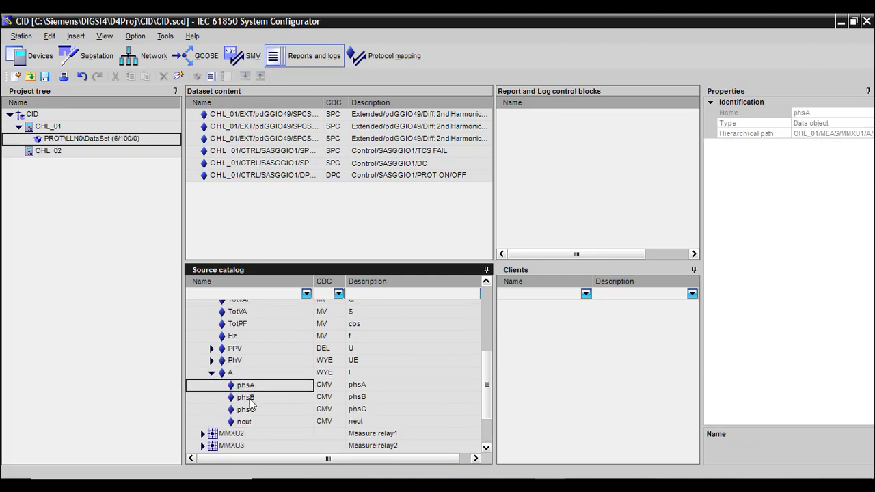
{"action": "left_click", "coordinate": [251, 402]}
{"action": "left_click", "coordinate": [247, 388]}
{"action": "left_click", "coordinate": [251, 401]}
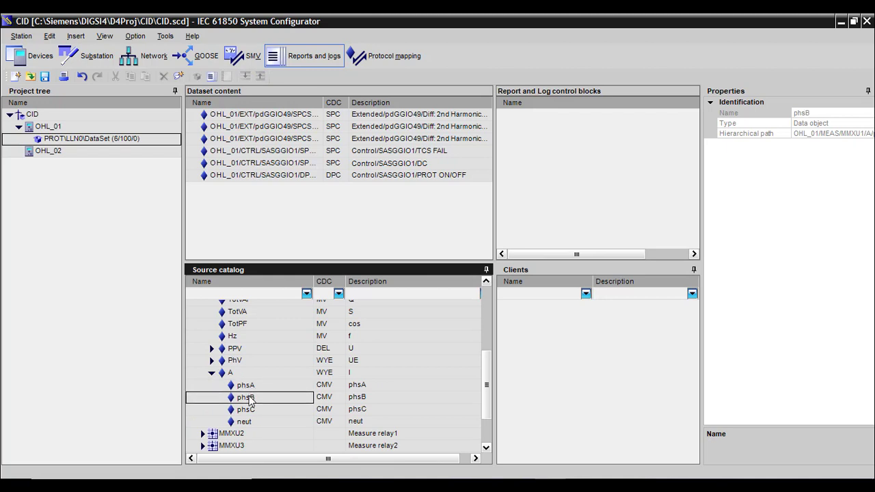
{"action": "left_click", "coordinate": [250, 409]}
{"action": "left_click", "coordinate": [246, 421]}
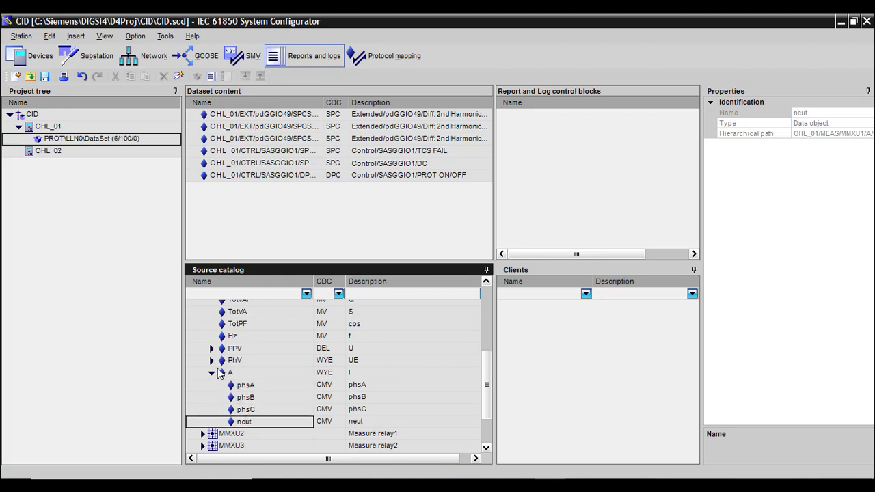
Step: Examine the voltage objects PhV and PPV and the frequency object Hz of MEAS / MMXU1
{"action": "left_click", "coordinate": [212, 360]}
{"action": "left_click", "coordinate": [211, 352]}
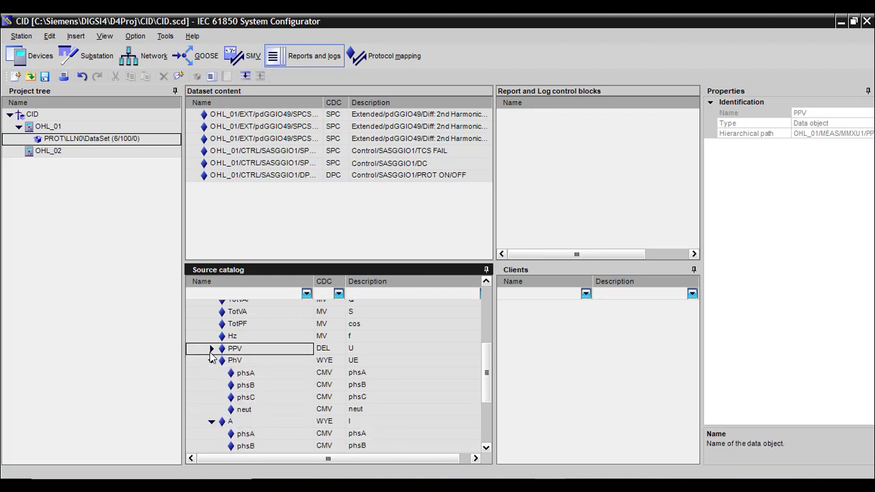
{"action": "left_click", "coordinate": [211, 349]}
{"action": "left_click", "coordinate": [233, 336]}
{"action": "scroll", "coordinate": [236, 342], "scroll_direction": "up", "scroll_amount": 2}
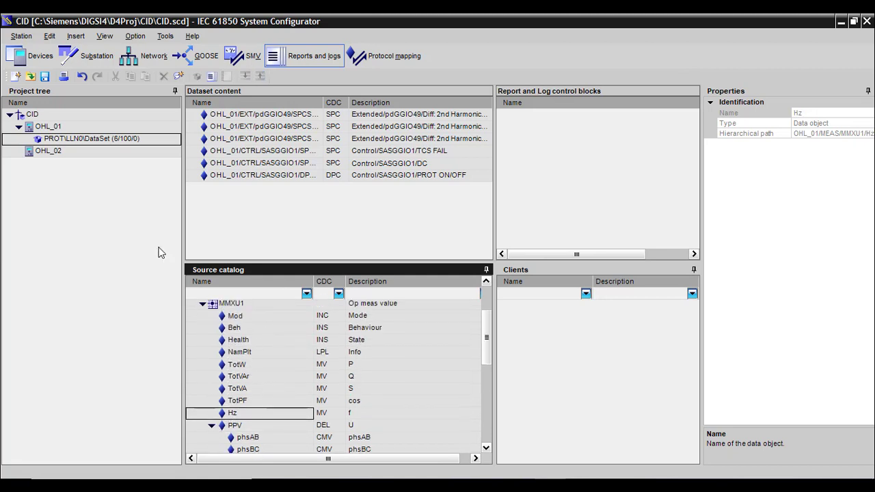
Step: Insert four report control blocks for the PROT\LLN0\DataSet dataset of OHL_01
{"action": "left_click", "coordinate": [128, 224]}
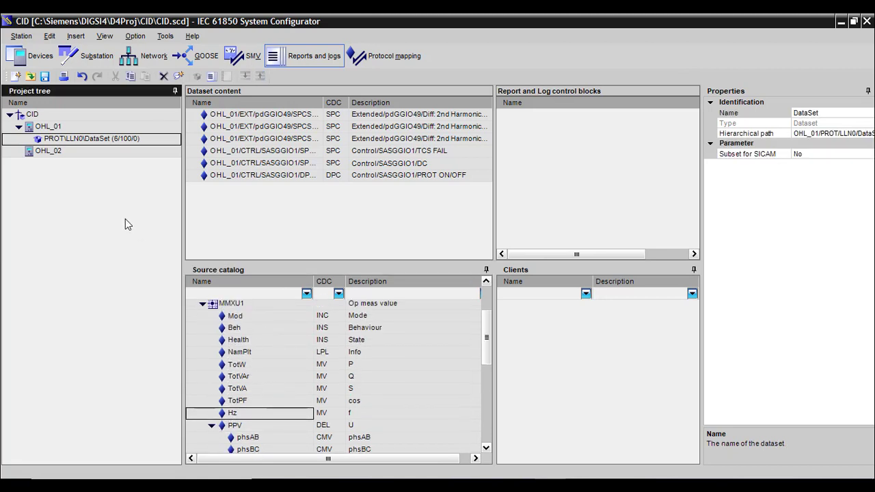
{"action": "right_click", "coordinate": [100, 144]}
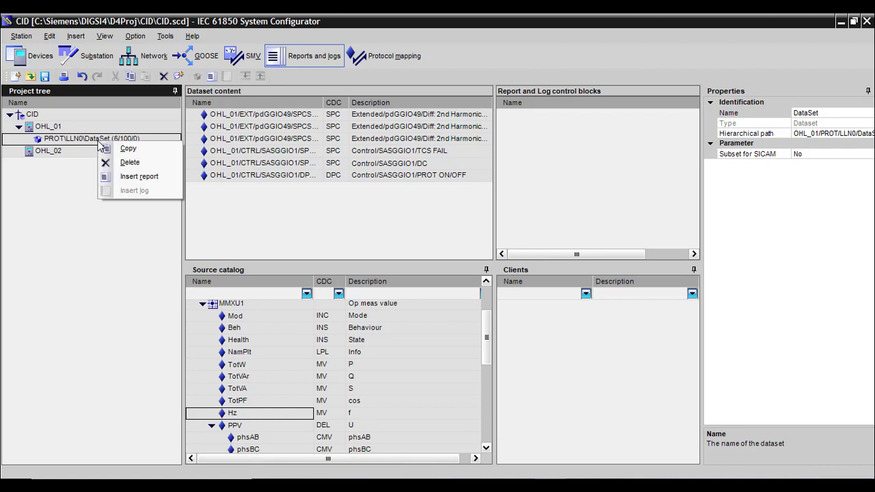
{"action": "left_click", "coordinate": [125, 179]}
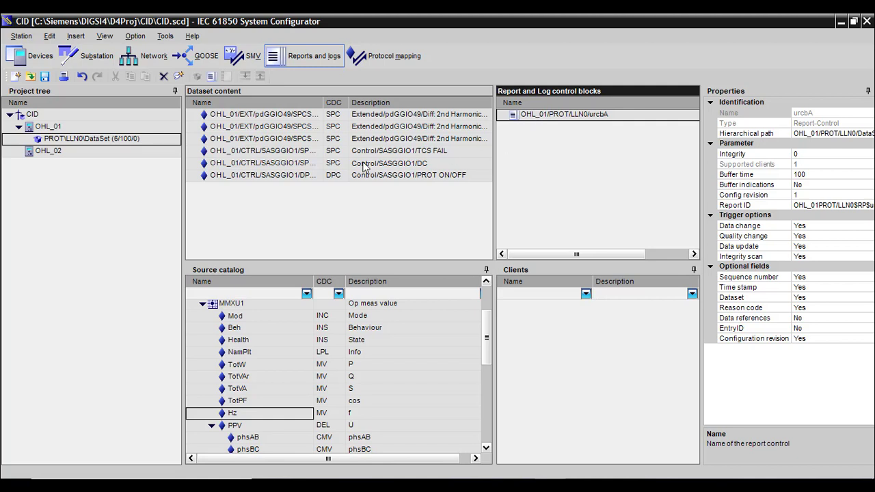
{"action": "left_click", "coordinate": [90, 139]}
{"action": "right_click", "coordinate": [90, 140]}
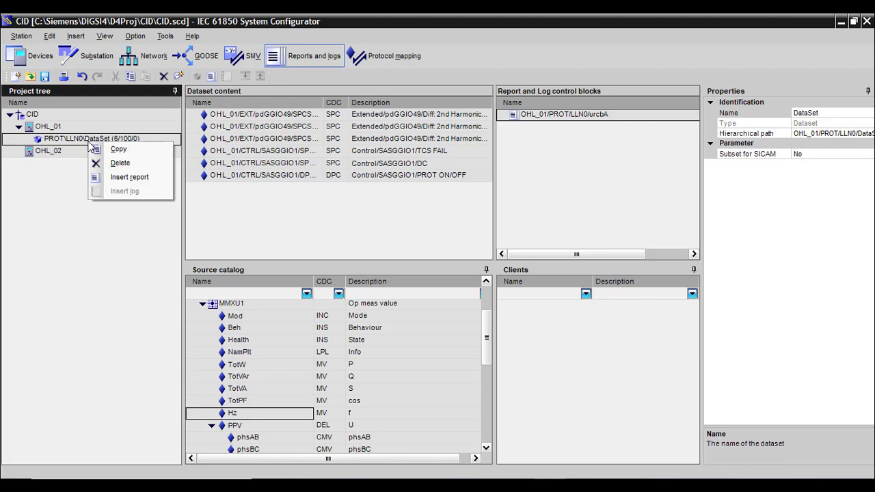
{"action": "left_click", "coordinate": [106, 177]}
{"action": "right_click", "coordinate": [91, 140]}
{"action": "left_click", "coordinate": [104, 175]}
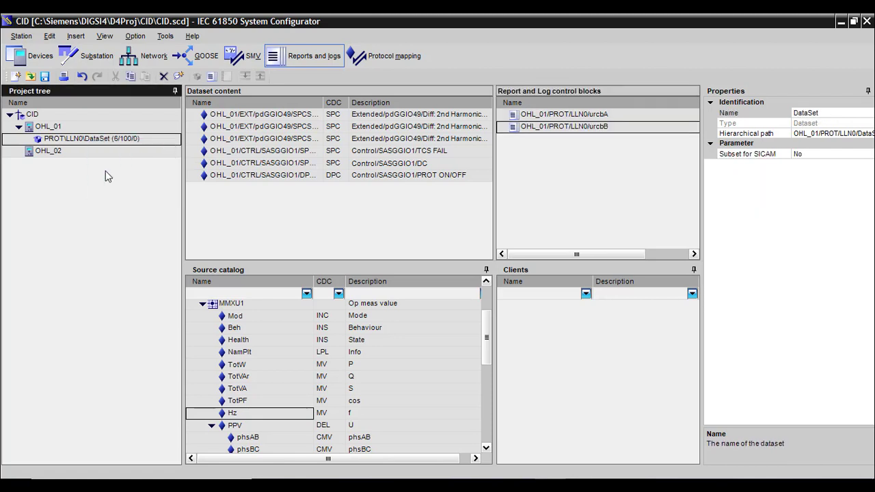
{"action": "right_click", "coordinate": [95, 141]}
{"action": "left_click", "coordinate": [111, 178]}
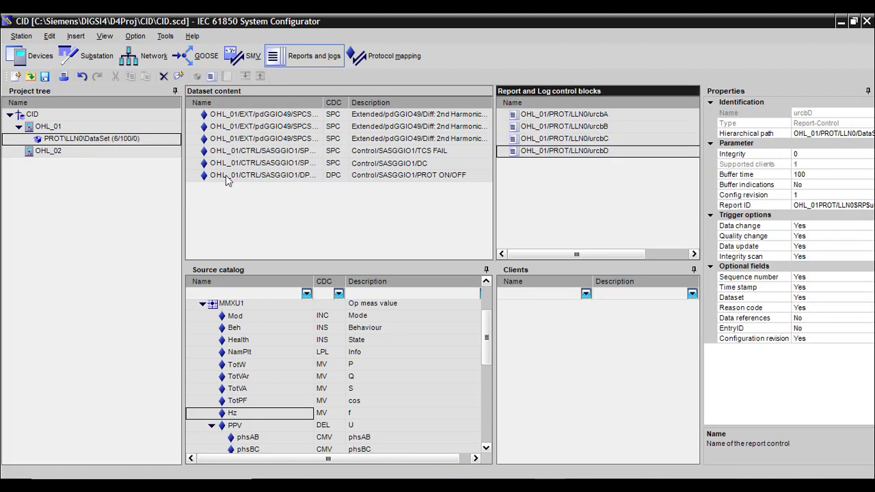
Step: Set Buffer indications of the OHL_01 report control block urcbA to Yes and acknowledge the firmware notice
{"action": "left_click", "coordinate": [591, 127]}
{"action": "left_click", "coordinate": [587, 151]}
{"action": "left_click", "coordinate": [591, 116]}
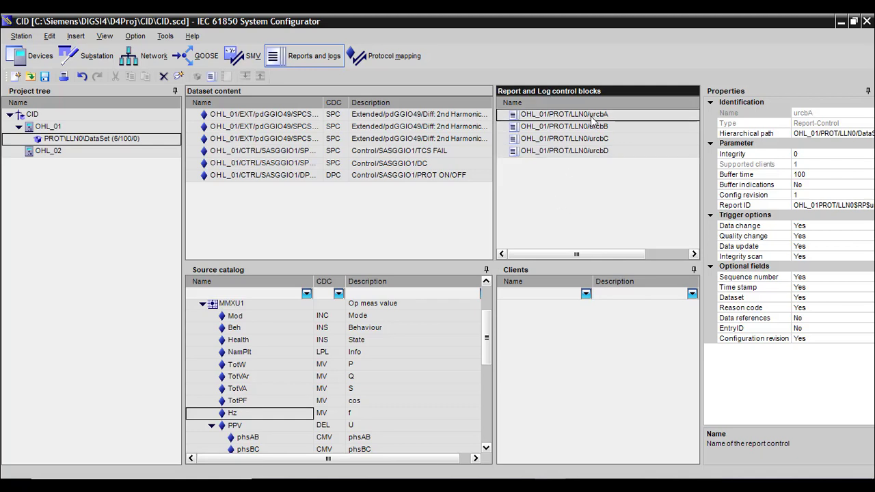
{"action": "left_click", "coordinate": [810, 184]}
{"action": "left_click", "coordinate": [867, 185]}
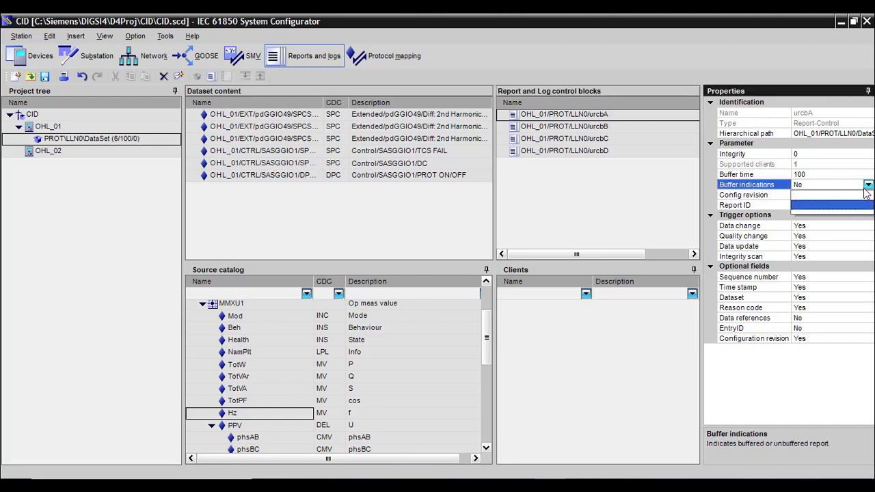
{"action": "left_click", "coordinate": [847, 196]}
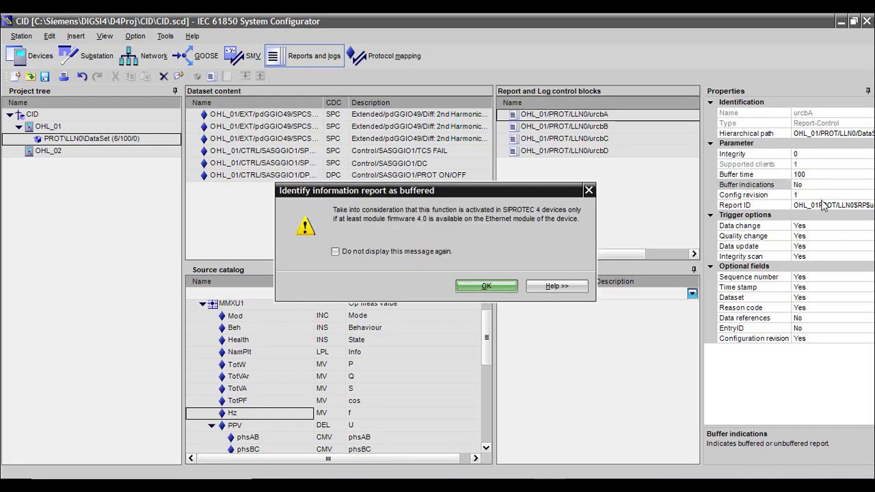
{"action": "left_click", "coordinate": [484, 286]}
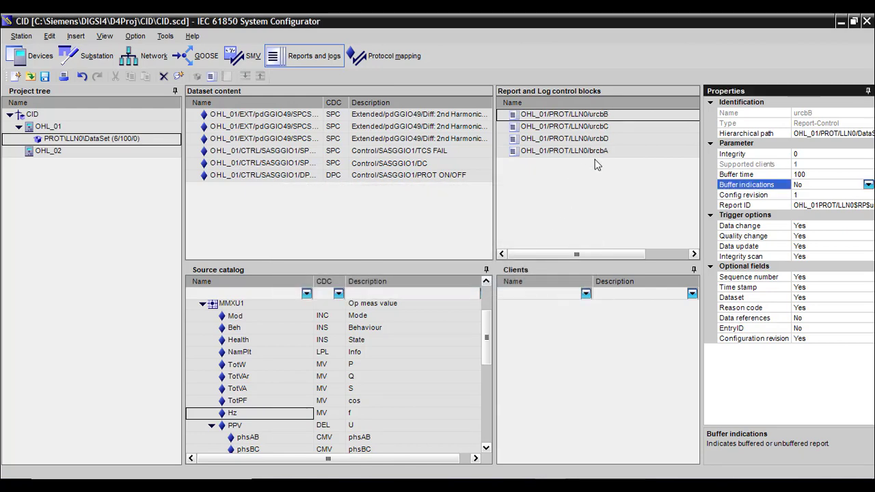
Step: Set Buffer indications of the buffered report control block brcbA back to No
{"action": "left_click", "coordinate": [592, 153]}
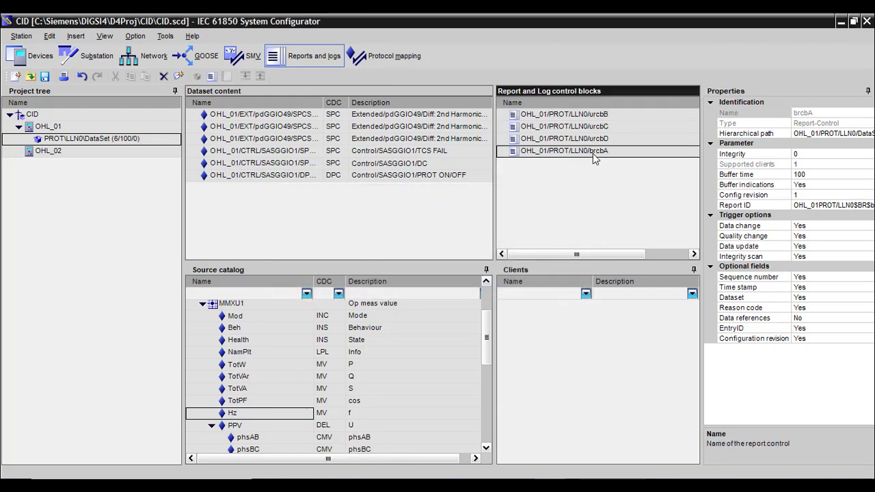
{"action": "left_click", "coordinate": [801, 185]}
{"action": "left_click", "coordinate": [867, 184]}
{"action": "left_click", "coordinate": [817, 207]}
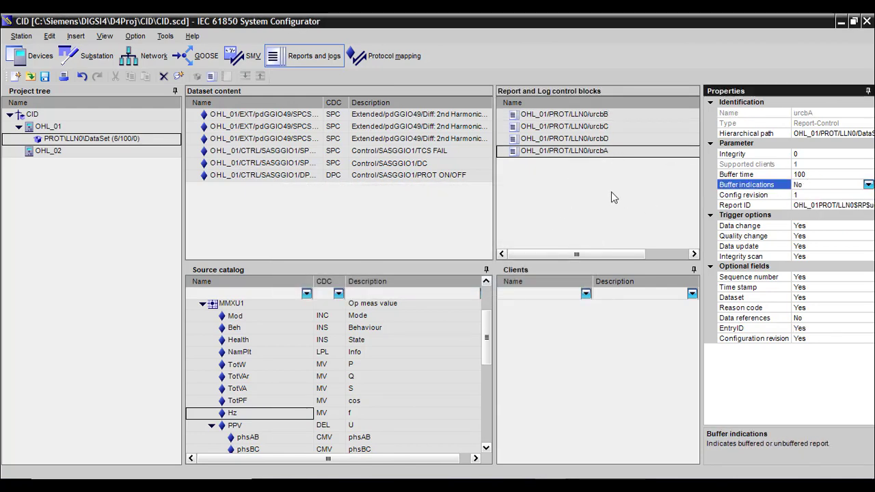
Step: Change the Config revision of report control block urcbA to 2, and restore it to 1
{"action": "left_click", "coordinate": [572, 116]}
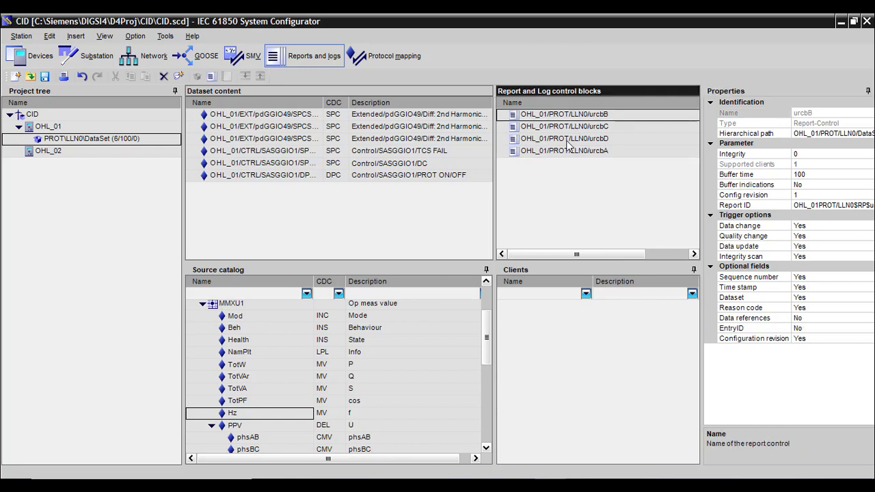
{"action": "left_click", "coordinate": [566, 152]}
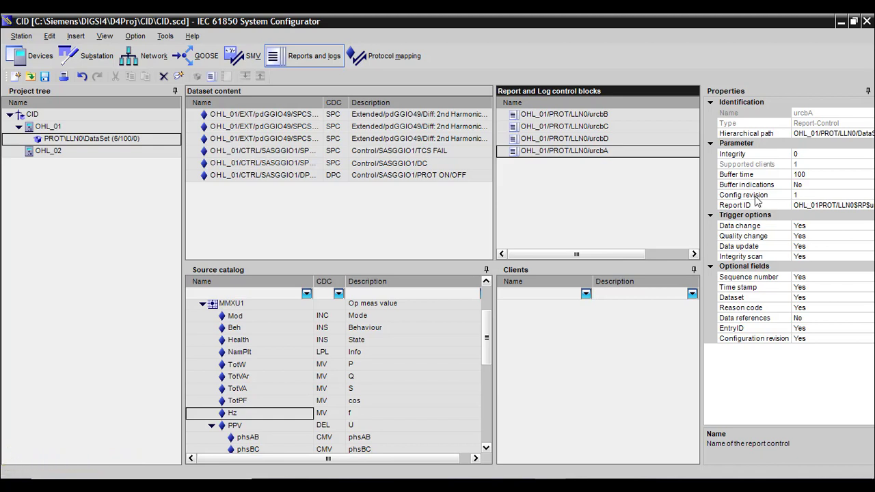
{"action": "left_click", "coordinate": [803, 197]}
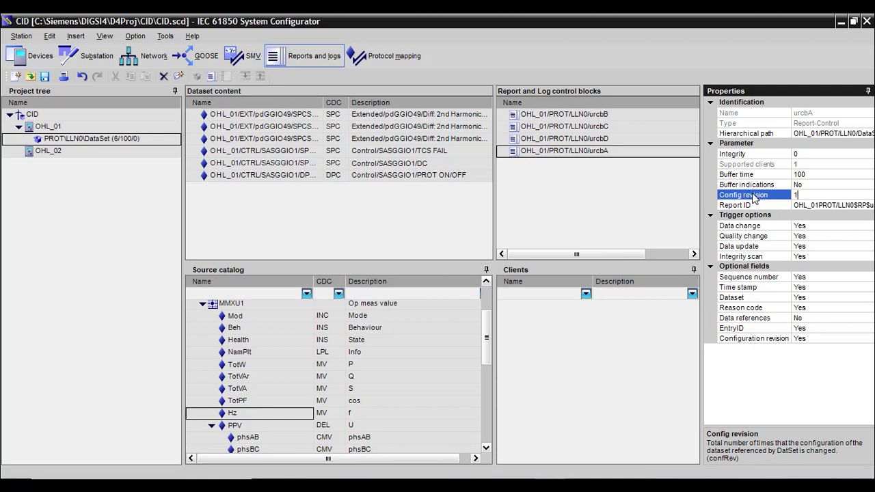
{"action": "left_click", "coordinate": [815, 185]}
{"action": "left_click", "coordinate": [811, 194]}
{"action": "left_click", "coordinate": [746, 195]}
{"action": "type", "text": "2"}
{"action": "key", "text": "BackSpace"}
{"action": "type", "text": "1"}
{"action": "left_click", "coordinate": [562, 159]}
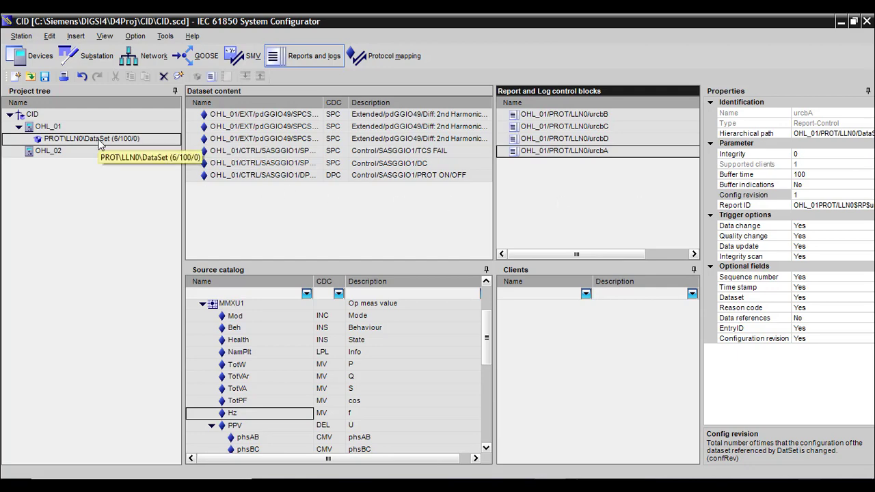
Step: Copy the OHL_01 dataset with its reports and paste it into OHL_02 under logical device PROT, closing the resulting message report
{"action": "left_click", "coordinate": [70, 152]}
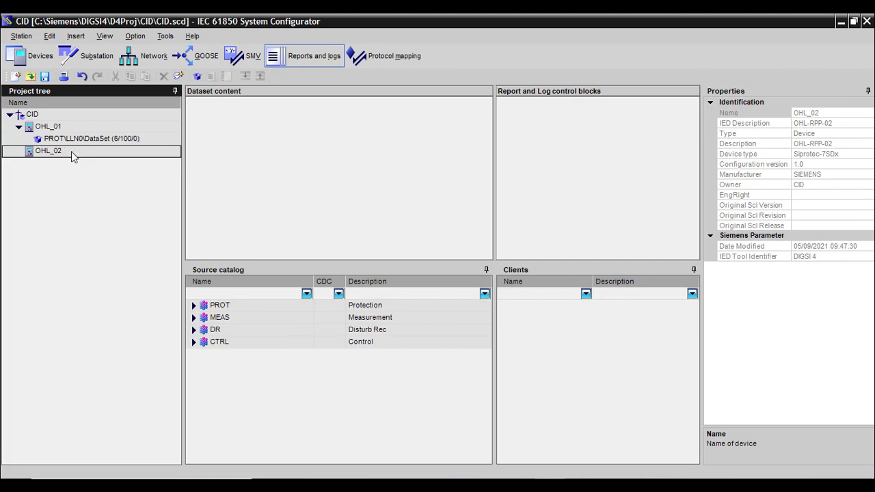
{"action": "left_click", "coordinate": [60, 128]}
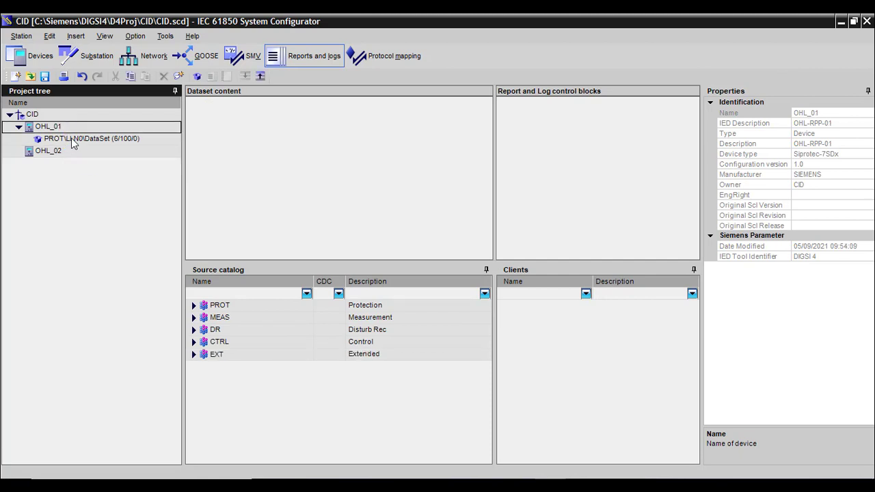
{"action": "left_click", "coordinate": [71, 139]}
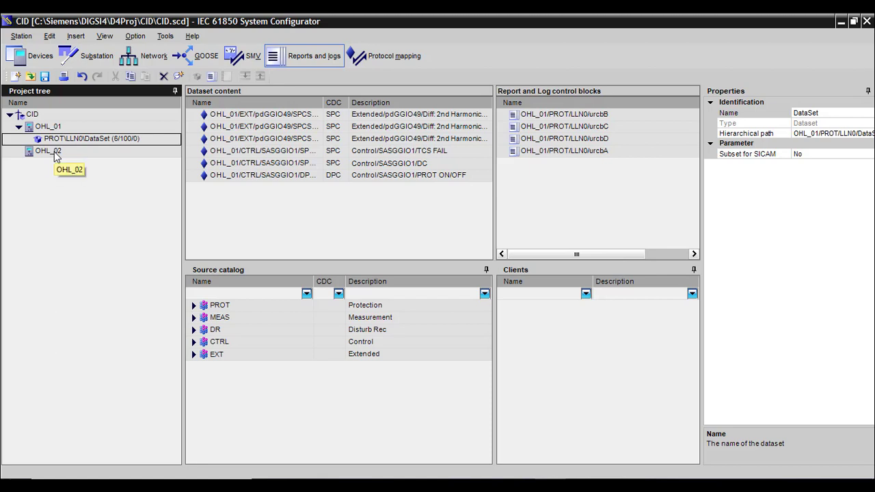
{"action": "left_click", "coordinate": [65, 151]}
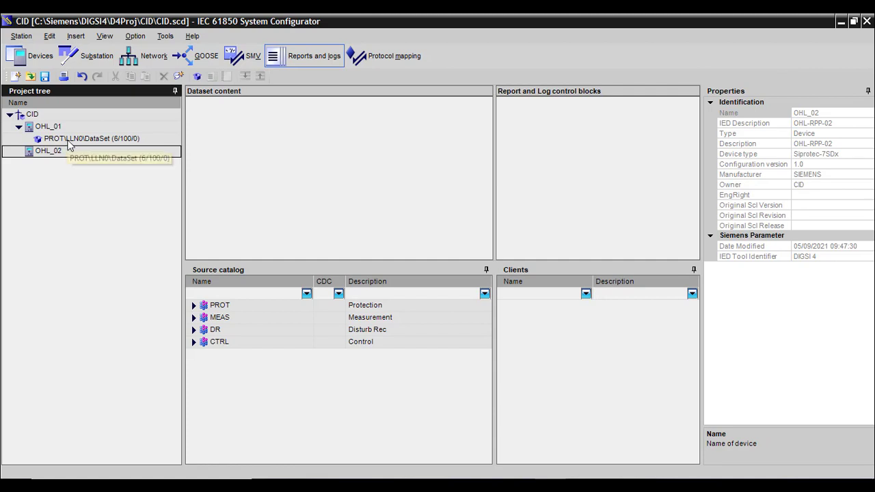
{"action": "right_click", "coordinate": [66, 139]}
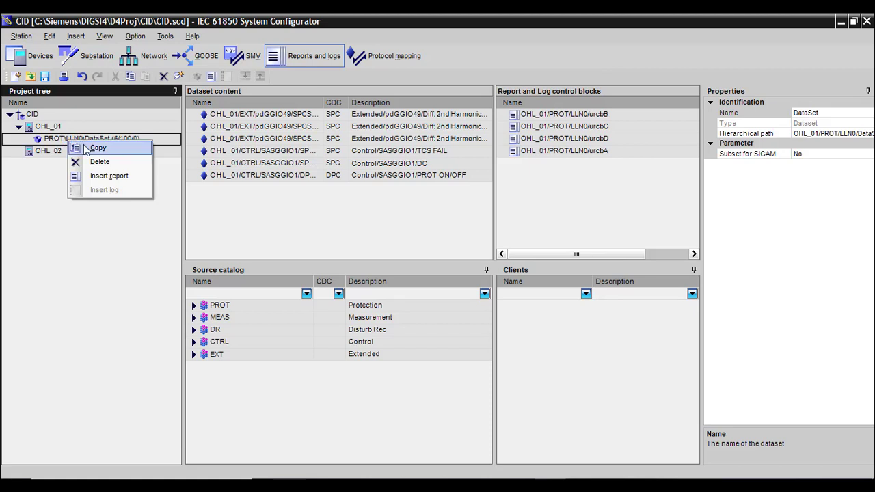
{"action": "left_click", "coordinate": [97, 148]}
{"action": "right_click", "coordinate": [62, 152]}
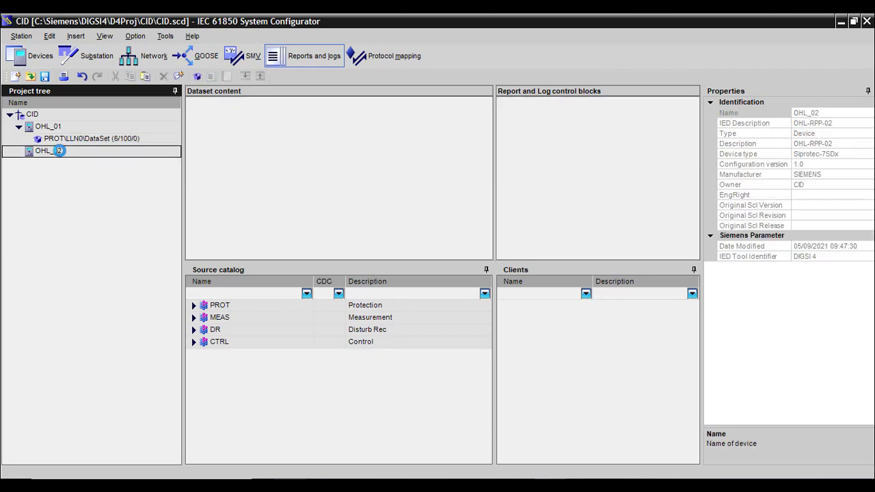
{"action": "left_click", "coordinate": [73, 158]}
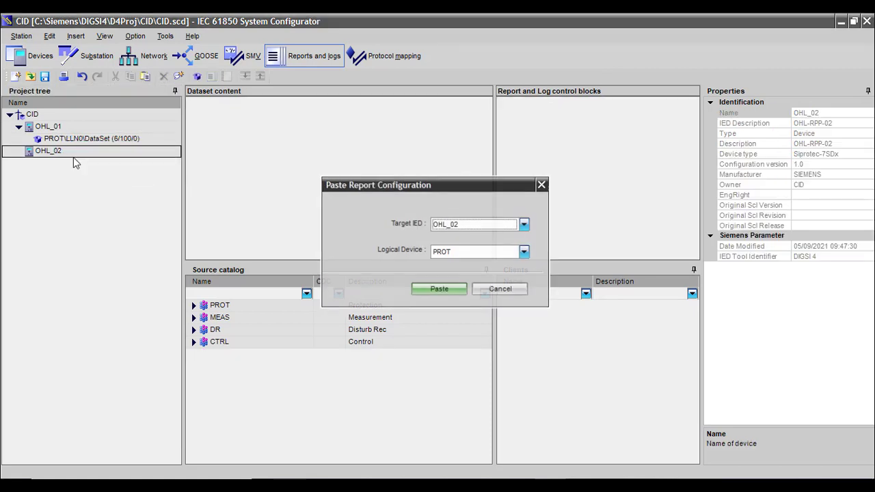
{"action": "left_click", "coordinate": [439, 290]}
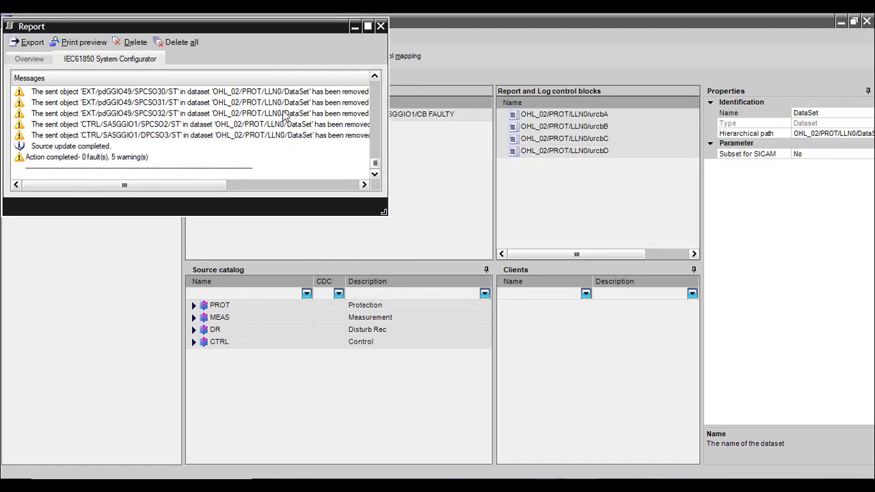
{"action": "left_click", "coordinate": [382, 27]}
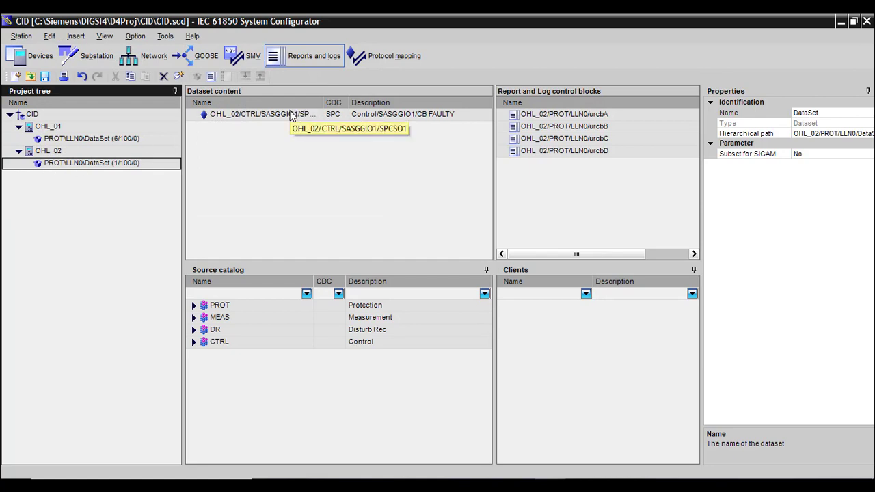
Step: Compare the dataset entries of OHL_01 and OHL_02, examining the SASGGIO1 signal descriptions such as TCS FAIL
{"action": "left_click", "coordinate": [108, 138]}
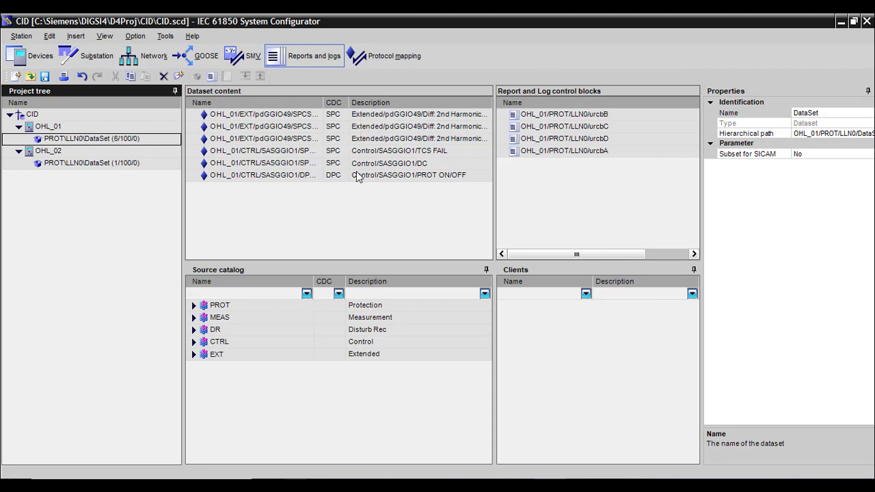
{"action": "left_click", "coordinate": [125, 164]}
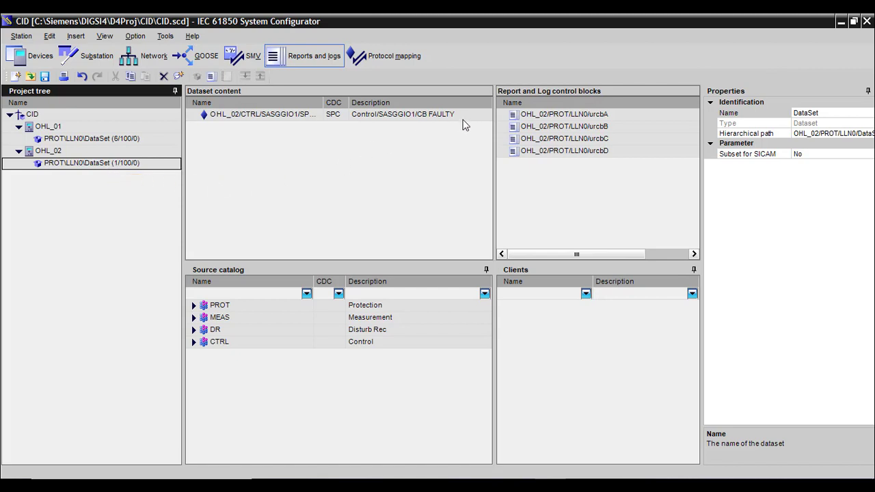
{"action": "left_click", "coordinate": [120, 138]}
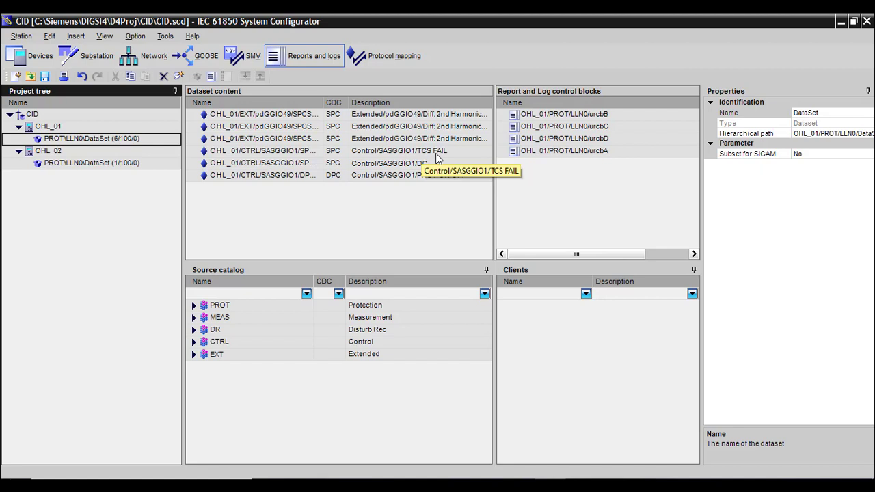
{"action": "left_click", "coordinate": [124, 162]}
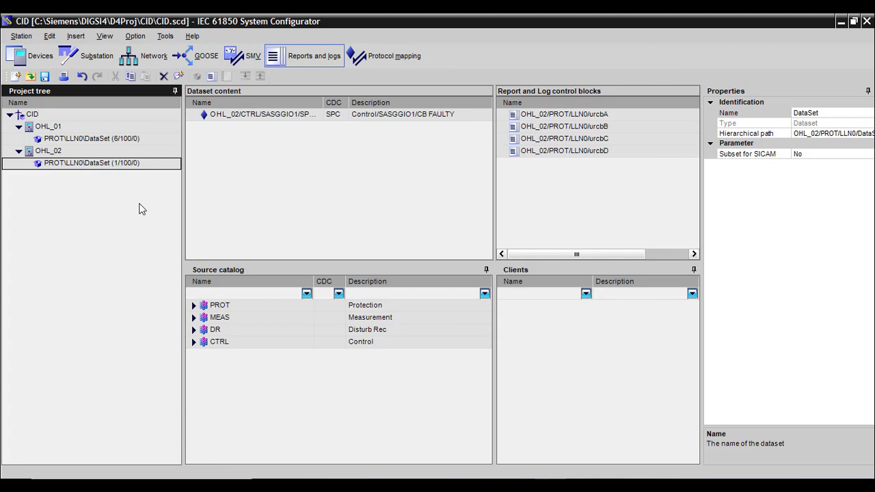
{"action": "left_click", "coordinate": [110, 140]}
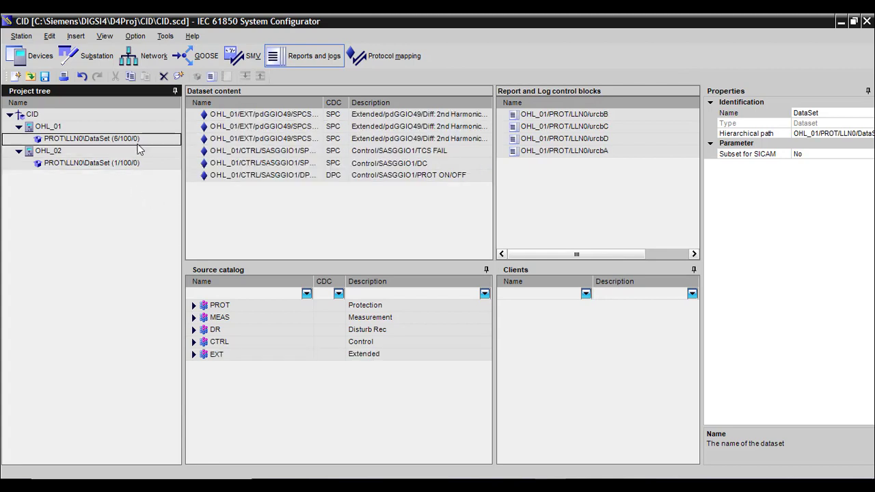
{"action": "left_click", "coordinate": [425, 156]}
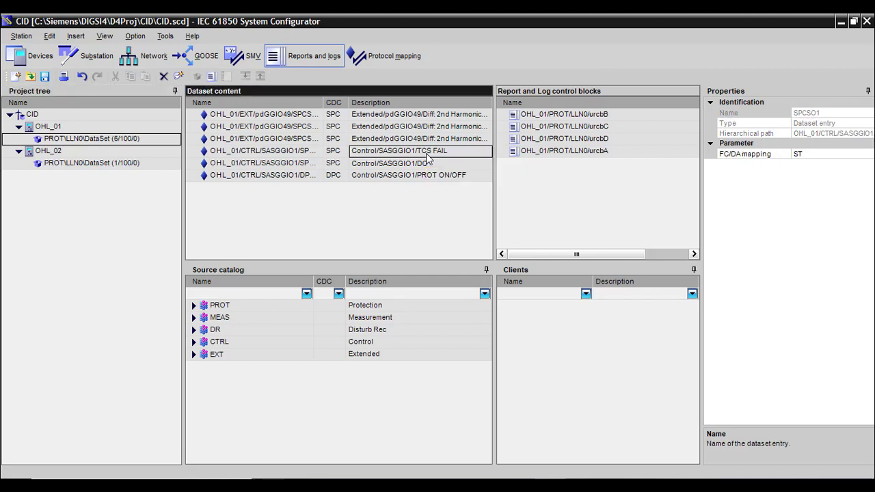
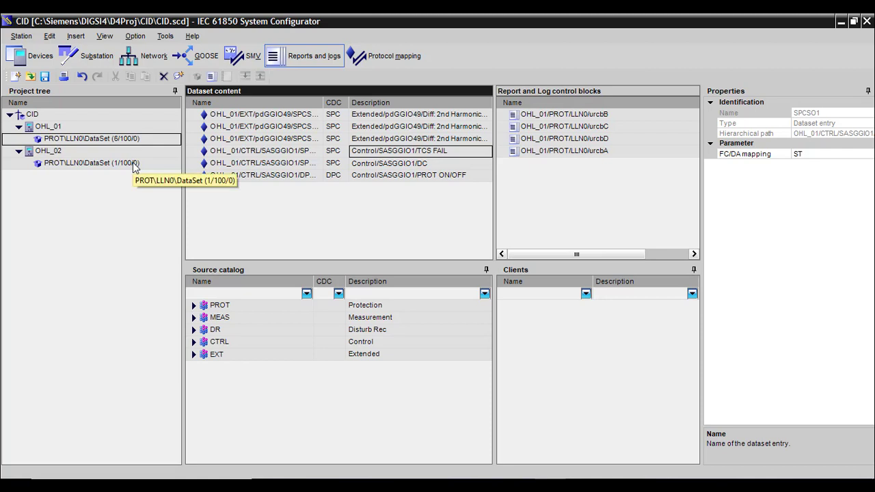
{"action": "left_click", "coordinate": [79, 149]}
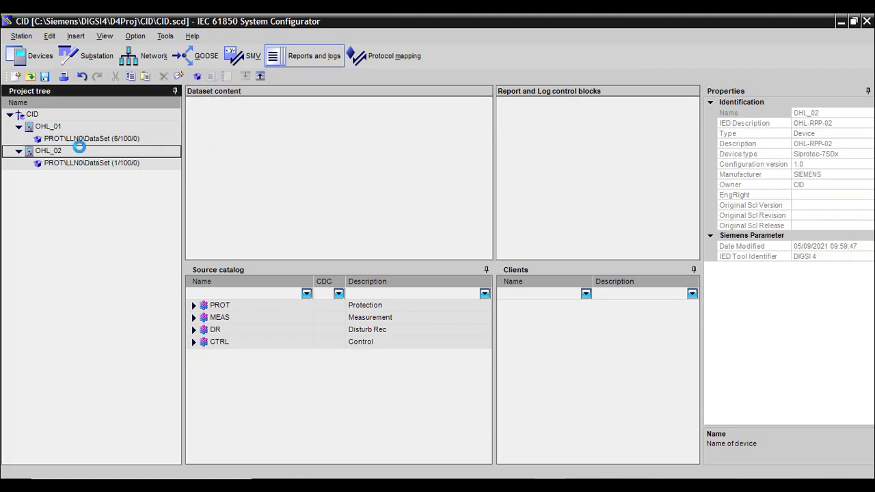
{"action": "left_click", "coordinate": [79, 138]}
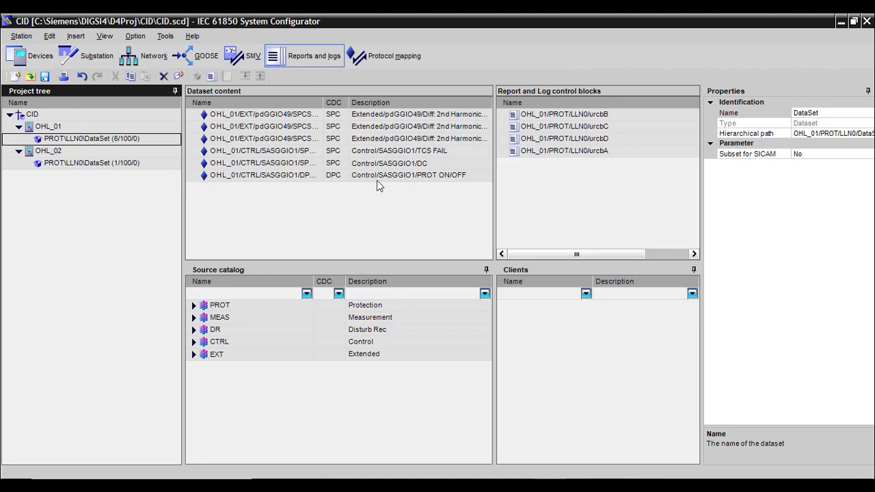
{"action": "left_click", "coordinate": [410, 152]}
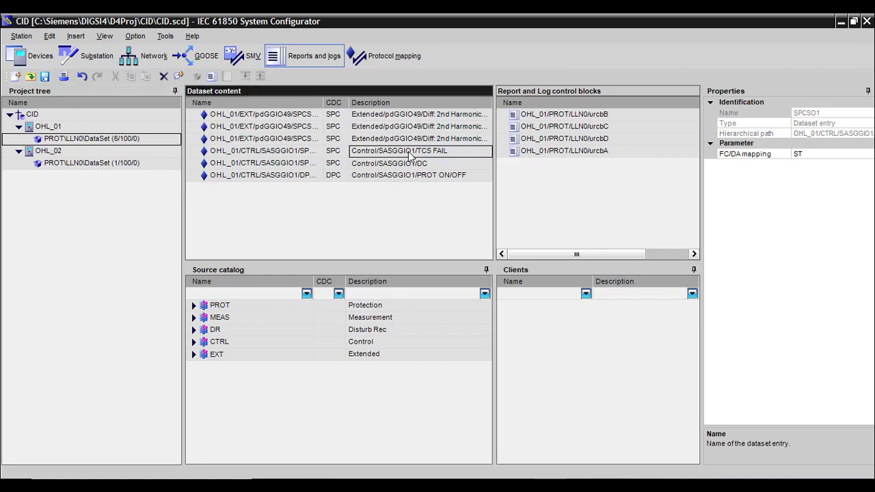
Step: Save the IEC 61850 station, acknowledge the parameter set notice, and close the System Configurator to return to DIGSI Manager
{"action": "left_click", "coordinate": [46, 78]}
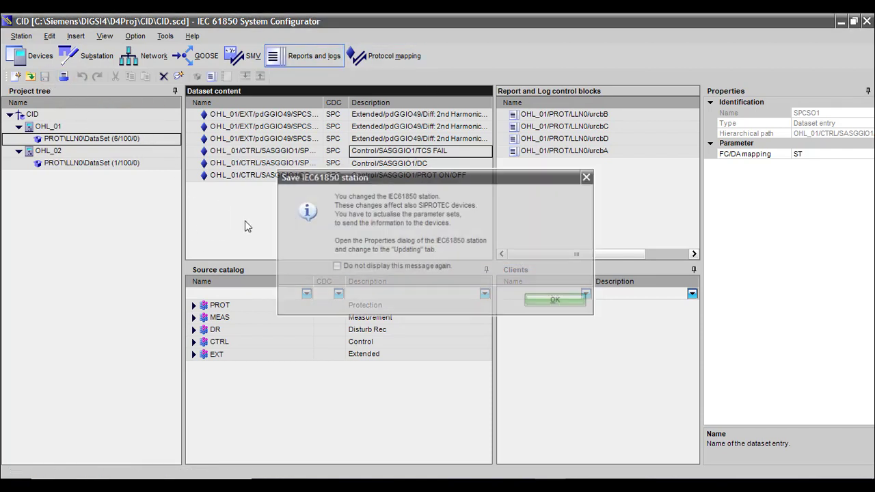
{"action": "left_click", "coordinate": [557, 300]}
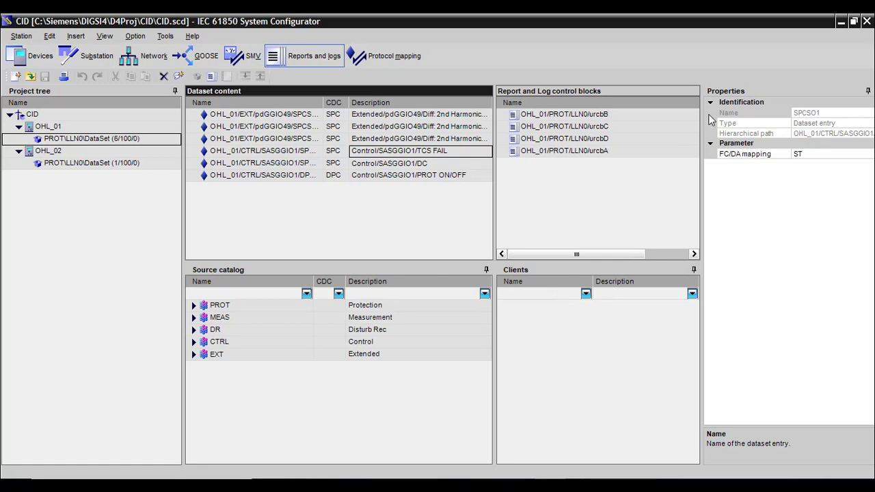
{"action": "left_click", "coordinate": [866, 22]}
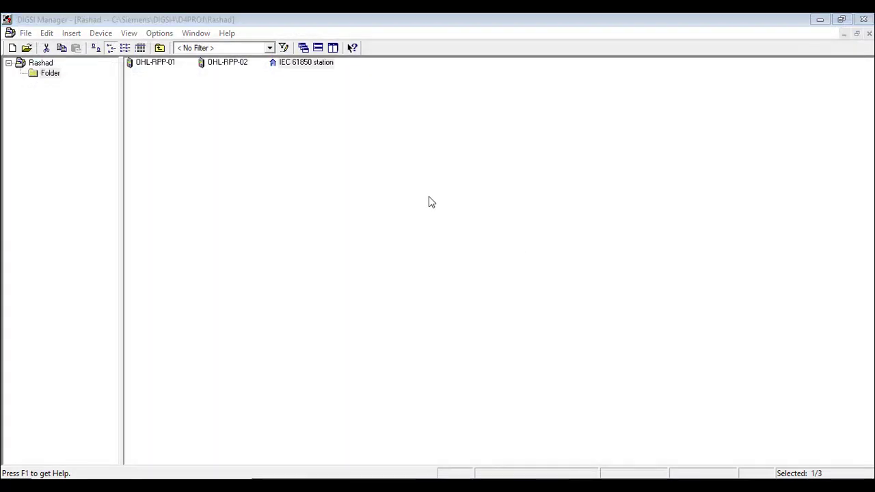
Step: Update the parameter sets of OHL_01 and OHL_02 through the IEC 61850 station's properties, closing the resulting reports and the properties dialog
{"action": "left_click", "coordinate": [302, 133]}
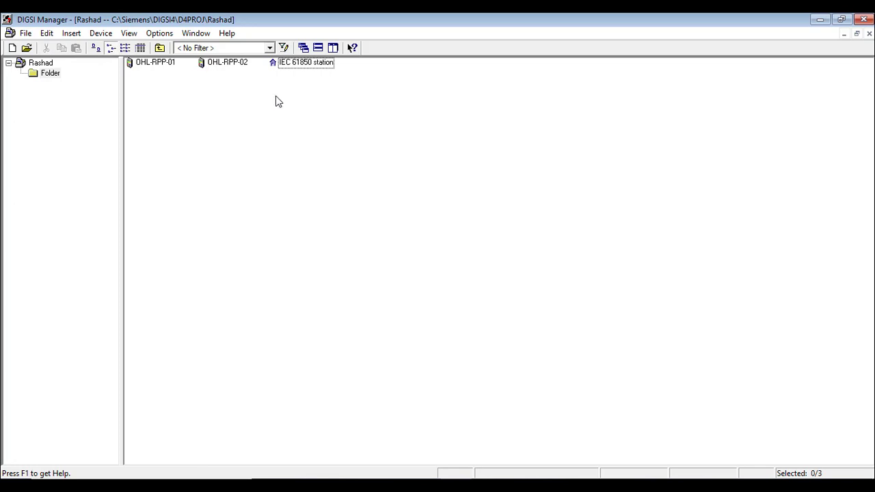
{"action": "right_click", "coordinate": [286, 66]}
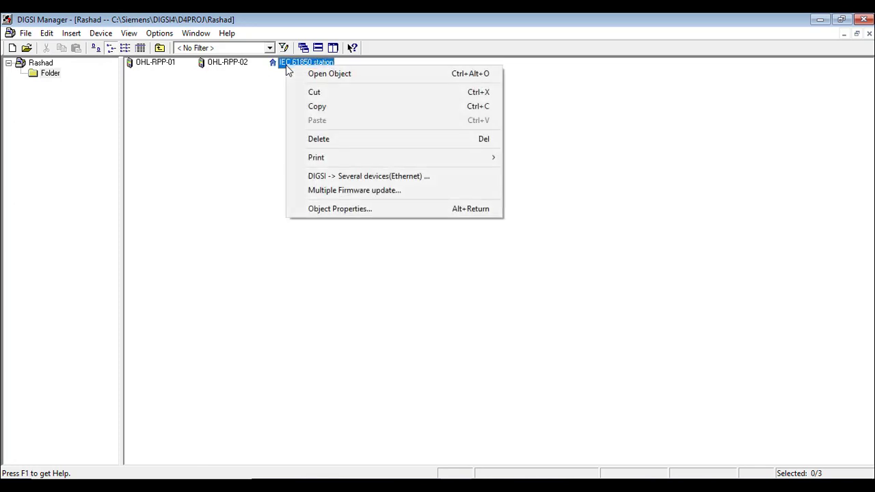
{"action": "left_click", "coordinate": [326, 209]}
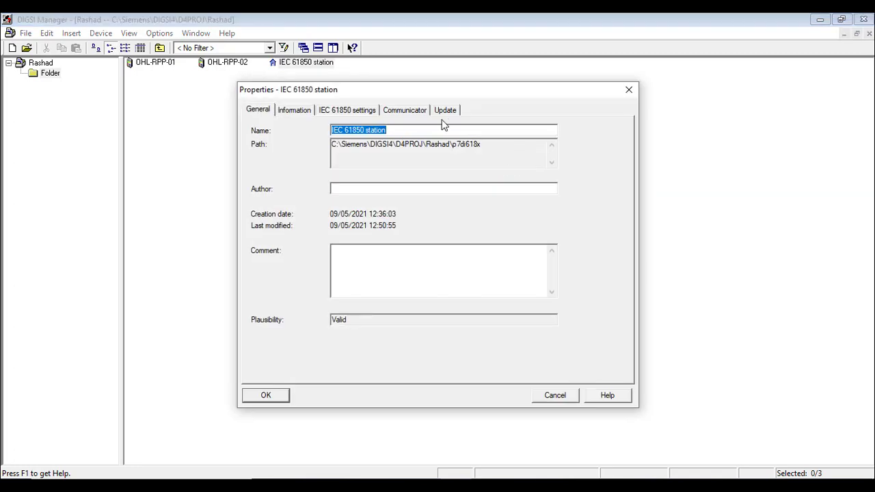
{"action": "left_click", "coordinate": [441, 111]}
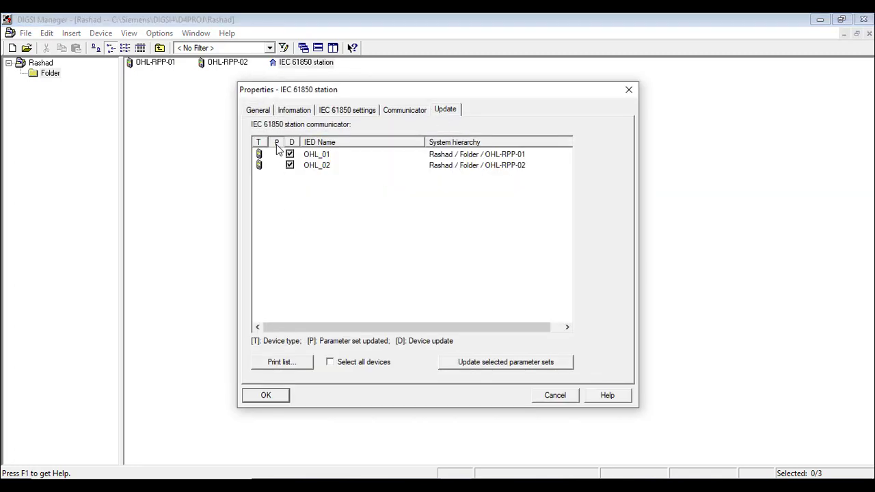
{"action": "left_click", "coordinate": [484, 369]}
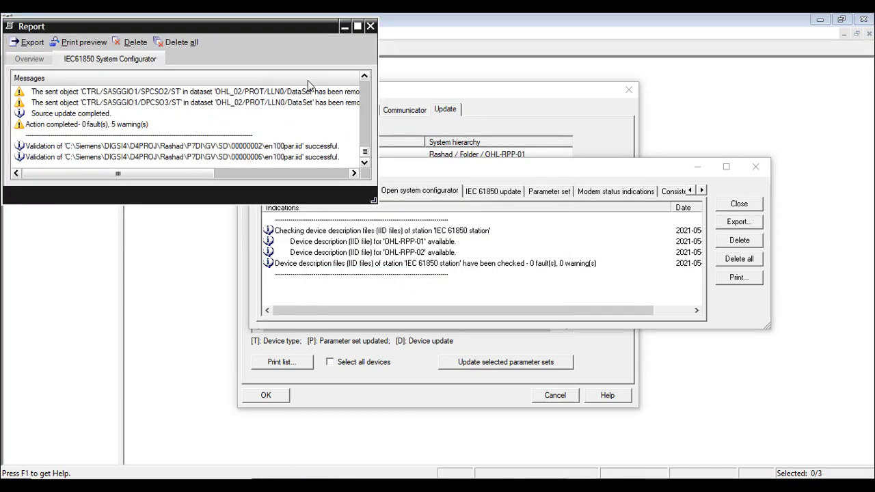
{"action": "left_click", "coordinate": [370, 26]}
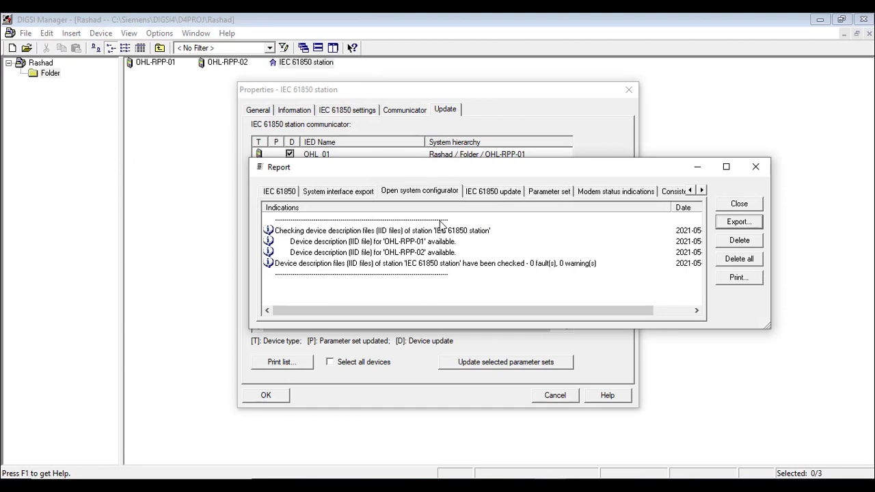
{"action": "key", "text": "ctrl+Tab"}
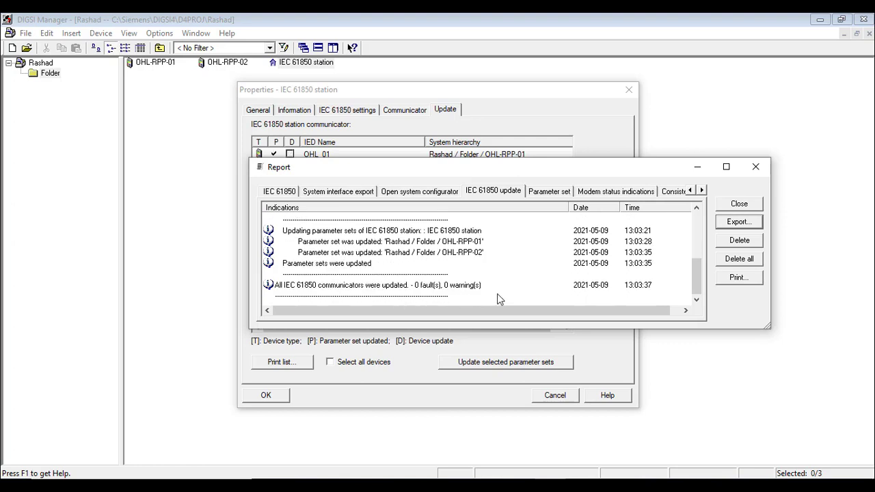
{"action": "left_click", "coordinate": [734, 208]}
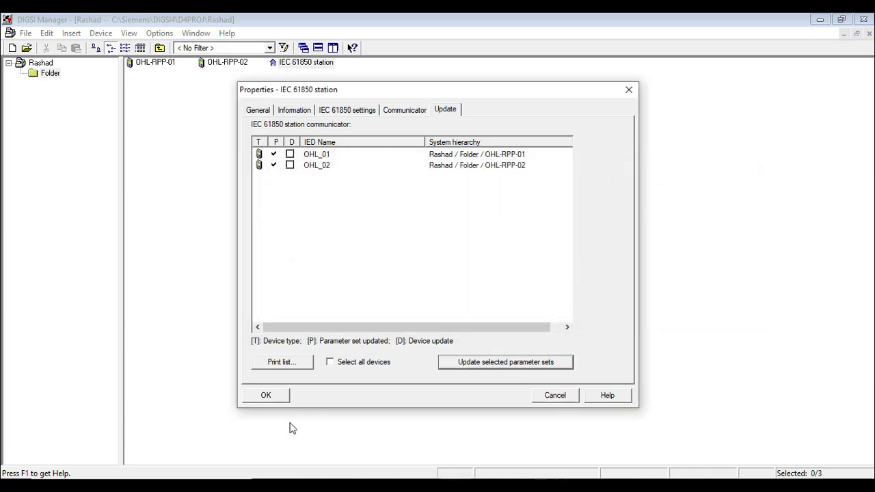
{"action": "left_click", "coordinate": [260, 395]}
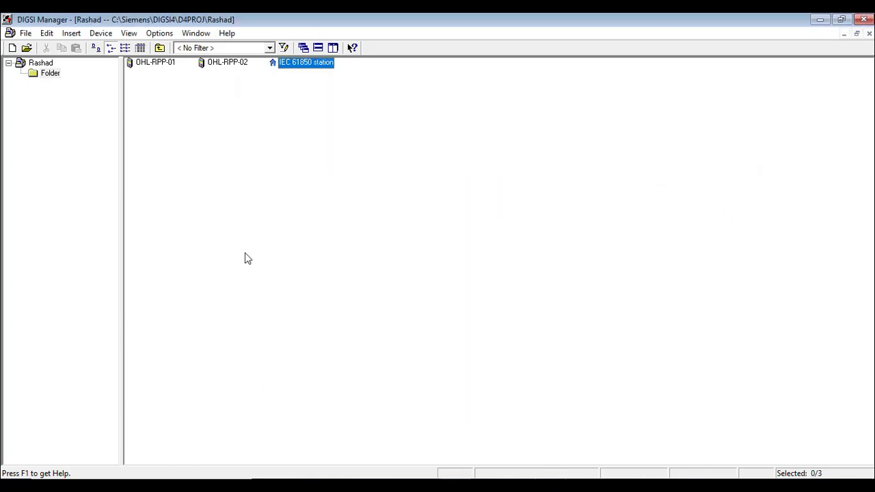
Step: Open OHL-RPP-01 offline and set function 0112 Differential protection to Disabled in the device's functional scope
{"action": "left_click", "coordinate": [145, 62]}
{"action": "double_click", "coordinate": [145, 62]}
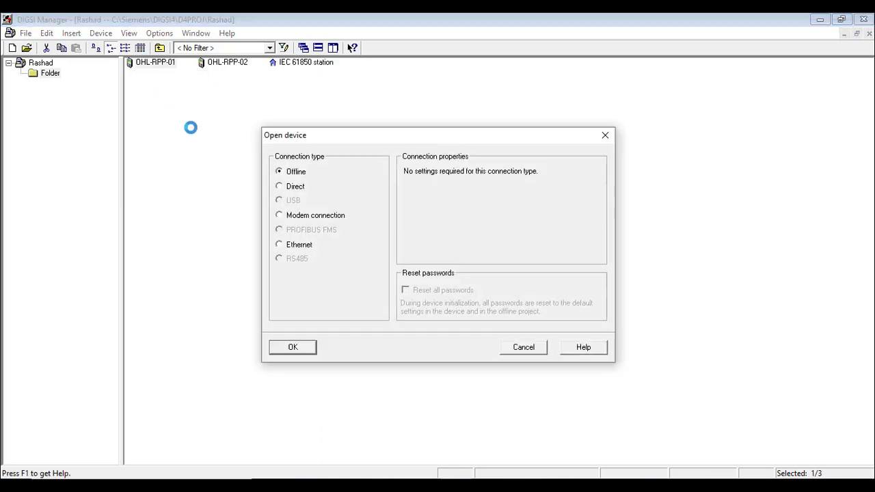
{"action": "left_click", "coordinate": [294, 349]}
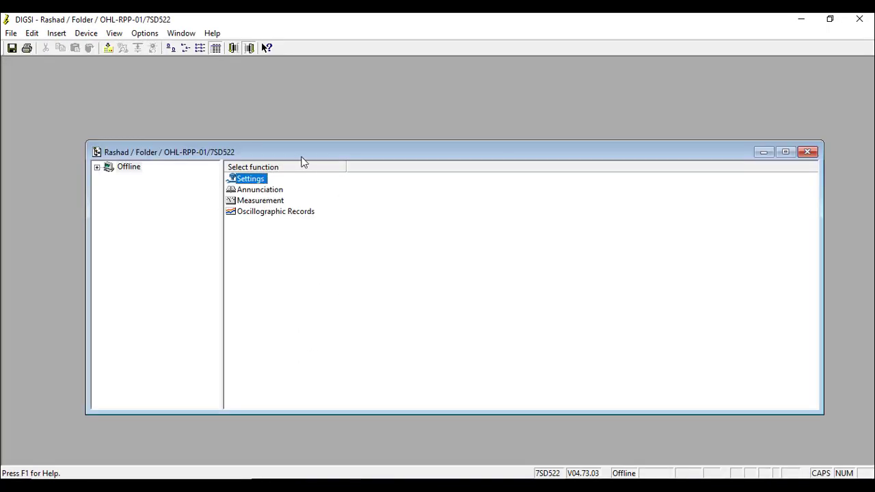
{"action": "double_click", "coordinate": [301, 153]}
{"action": "double_click", "coordinate": [159, 73]}
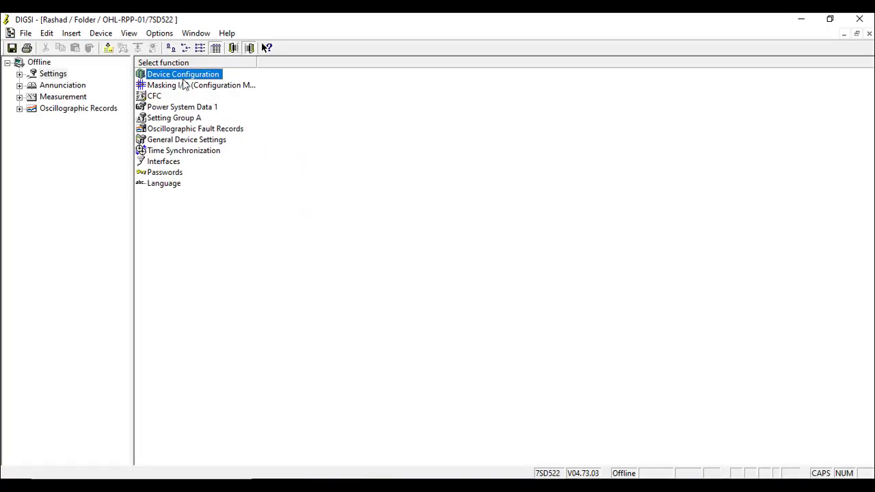
{"action": "double_click", "coordinate": [185, 76]}
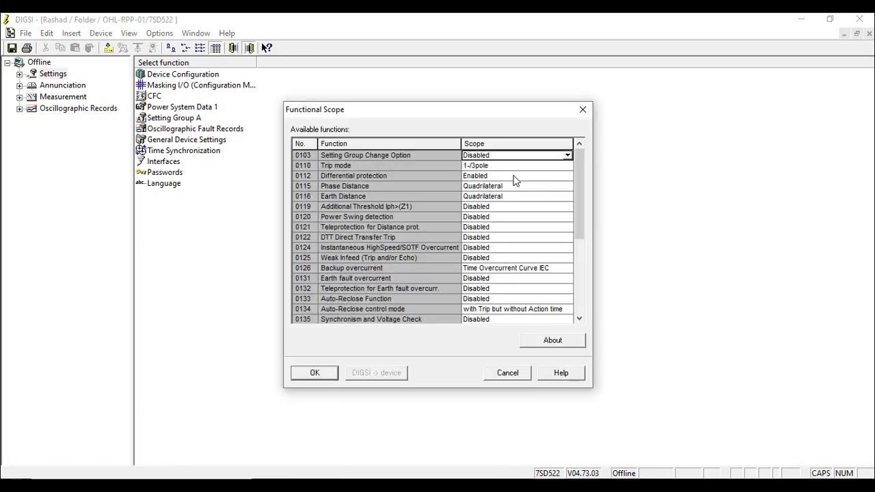
{"action": "left_click", "coordinate": [513, 176]}
{"action": "left_click", "coordinate": [499, 196]}
{"action": "left_click", "coordinate": [332, 373]}
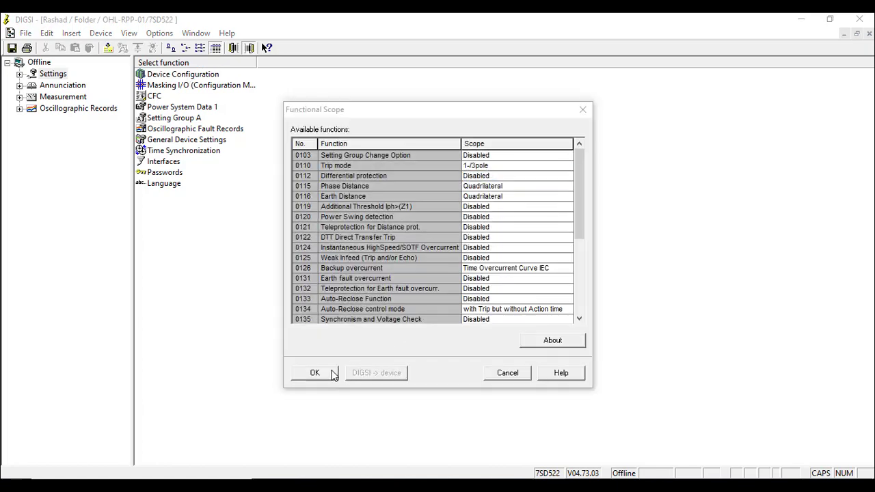
{"action": "left_click", "coordinate": [348, 279]}
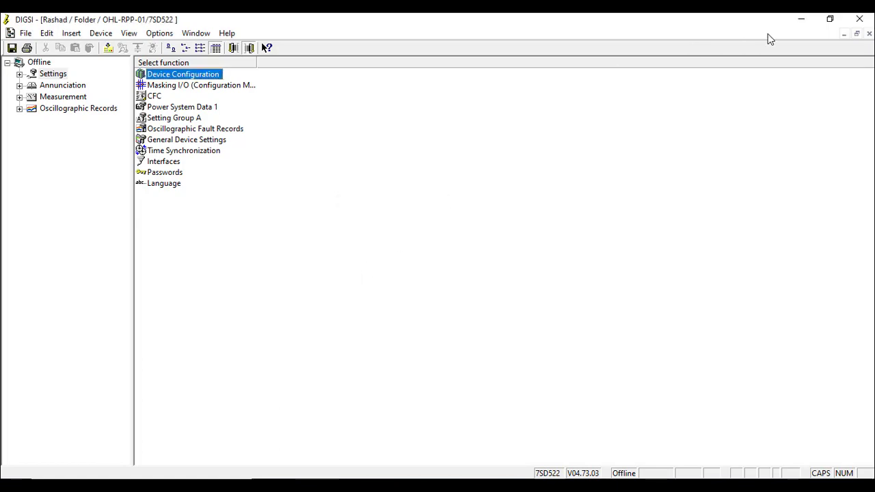
Step: Close OHL-RPP-01 with its changes saved, accept the changed IEC 61850 parameters, and exit the device editor
{"action": "left_click", "coordinate": [868, 34]}
{"action": "left_click", "coordinate": [425, 281]}
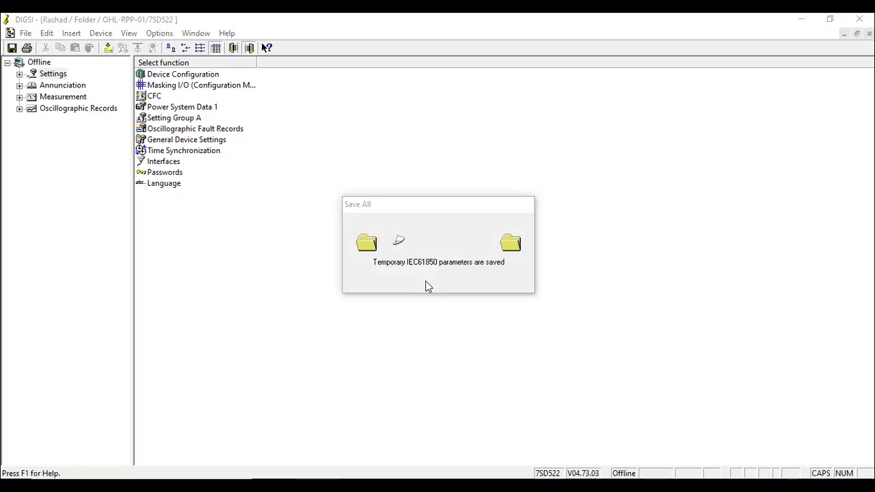
{"action": "left_click", "coordinate": [738, 205]}
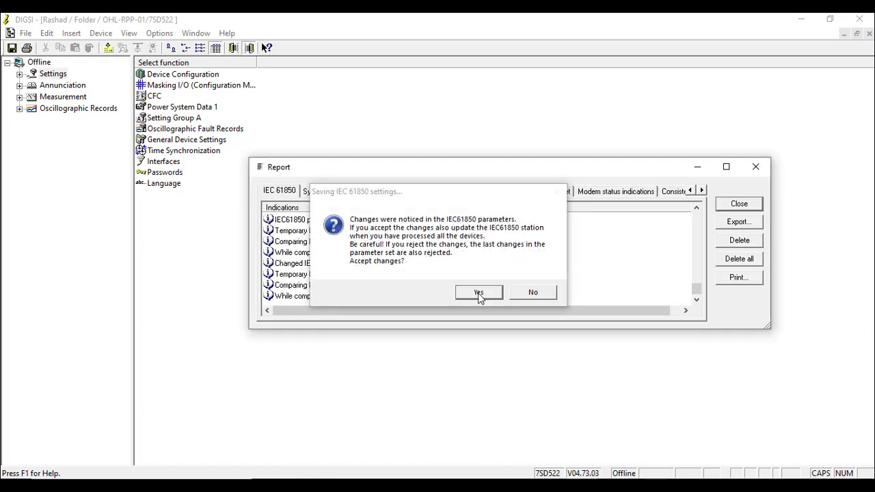
{"action": "left_click", "coordinate": [478, 294]}
{"action": "left_click", "coordinate": [723, 203]}
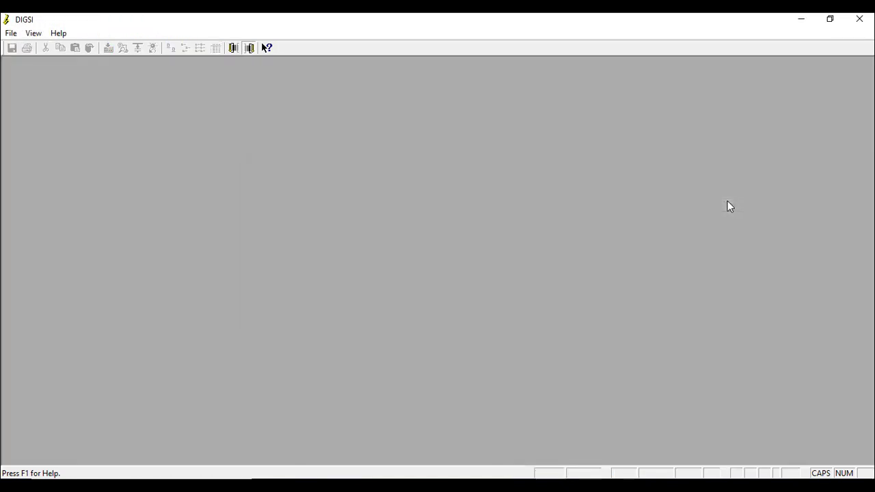
{"action": "left_click", "coordinate": [860, 21]}
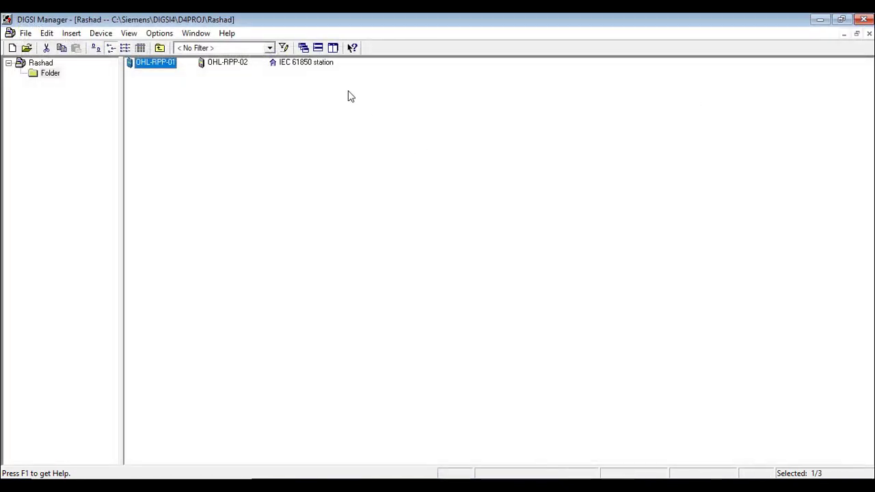
Step: Reopen the IEC 61850 station to examine the remaining entries of the OHL_01 dataset, and close the System Configurator
{"action": "left_click", "coordinate": [322, 69]}
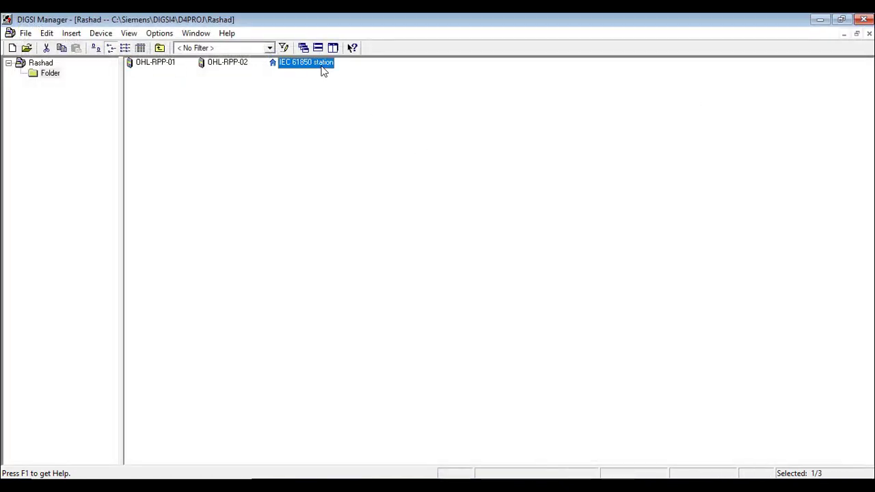
{"action": "double_click", "coordinate": [321, 66]}
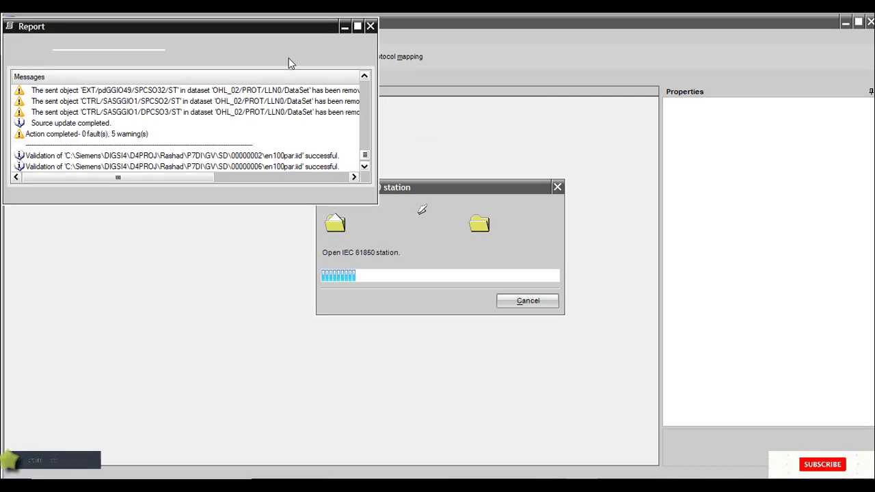
{"action": "left_click", "coordinate": [369, 27]}
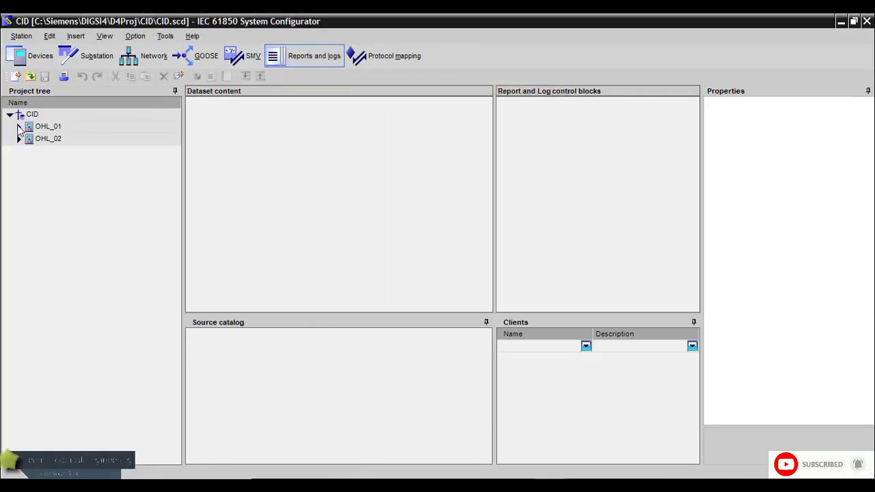
{"action": "left_click", "coordinate": [19, 126]}
{"action": "left_click", "coordinate": [59, 139]}
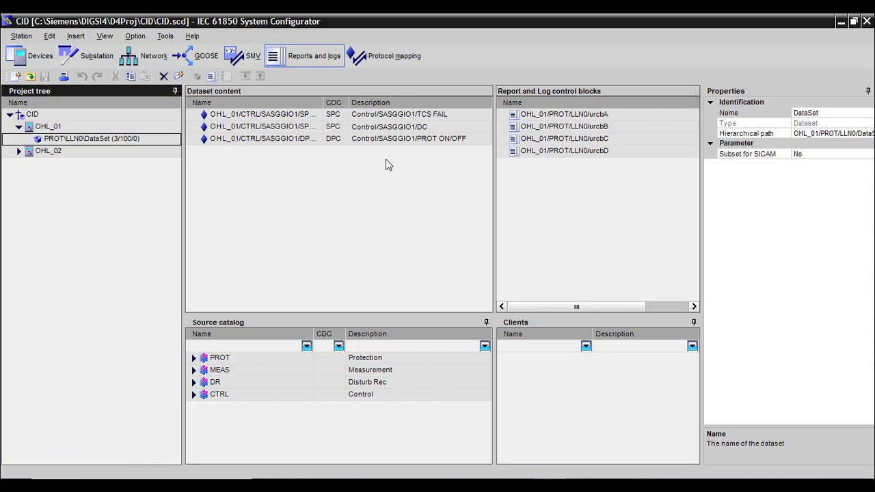
{"action": "left_click", "coordinate": [866, 21]}
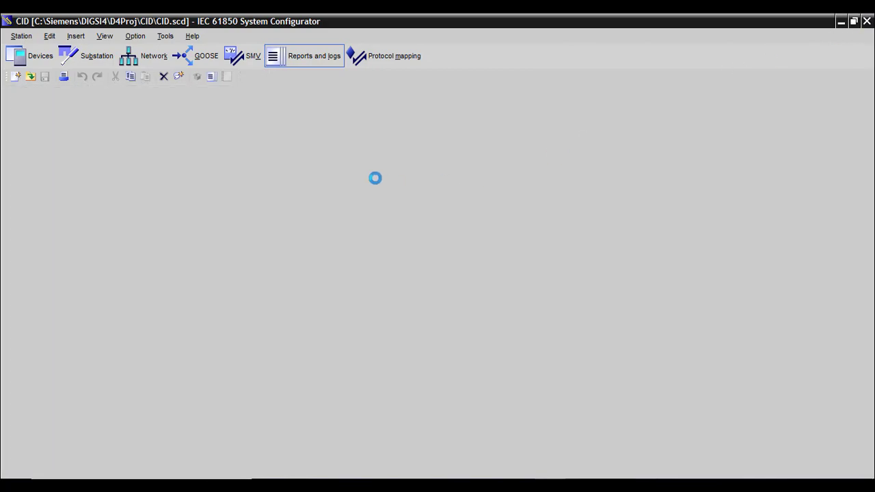
Step: Reopen OHL-RPP-01 offline and set function 0112 Differential protection to Enabled in the functional scope
{"action": "left_click", "coordinate": [152, 69]}
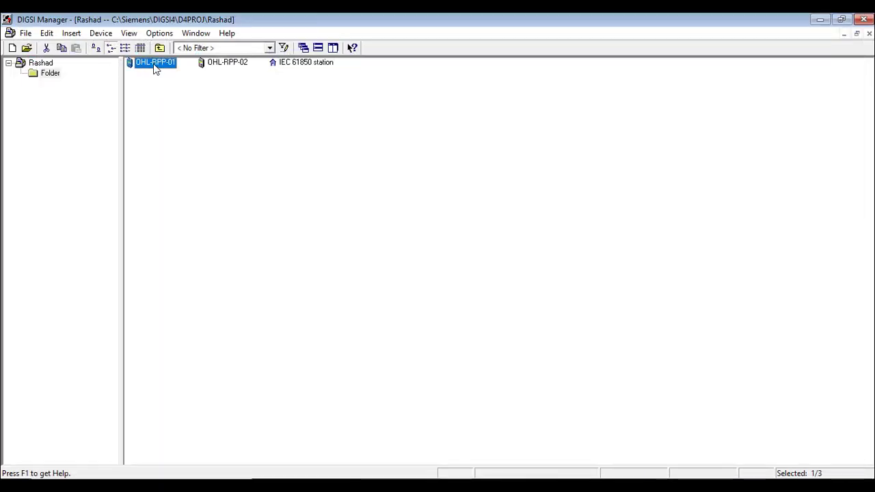
{"action": "right_click", "coordinate": [156, 69]}
{"action": "left_click", "coordinate": [171, 73]}
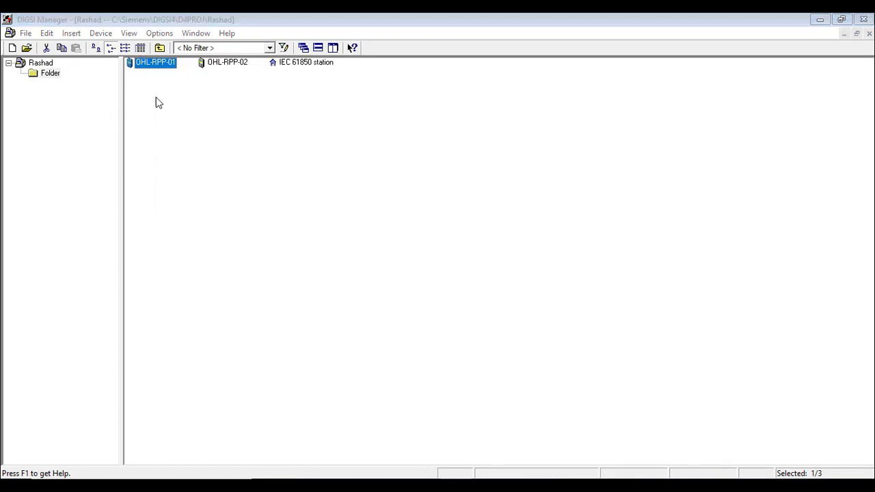
{"action": "left_click", "coordinate": [293, 348]}
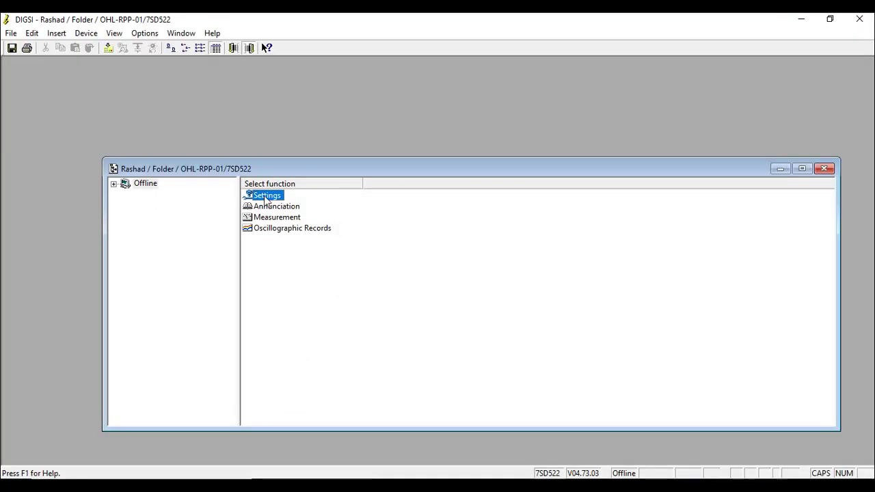
{"action": "double_click", "coordinate": [264, 169]}
{"action": "double_click", "coordinate": [203, 73]}
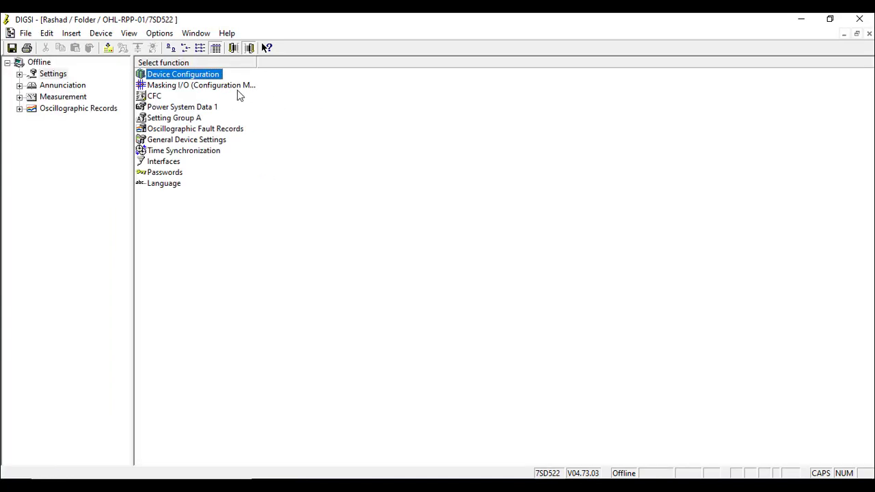
{"action": "double_click", "coordinate": [208, 78]}
{"action": "left_click", "coordinate": [478, 175]}
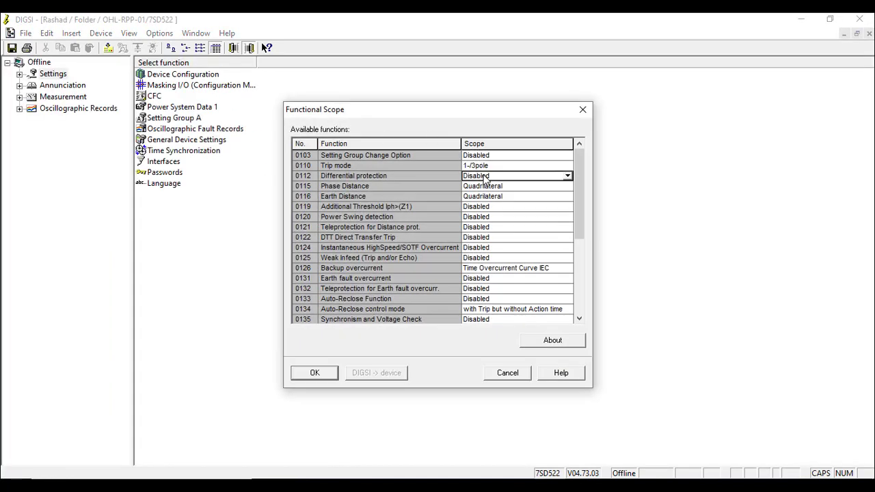
{"action": "left_click", "coordinate": [478, 175]}
{"action": "left_click", "coordinate": [482, 188]}
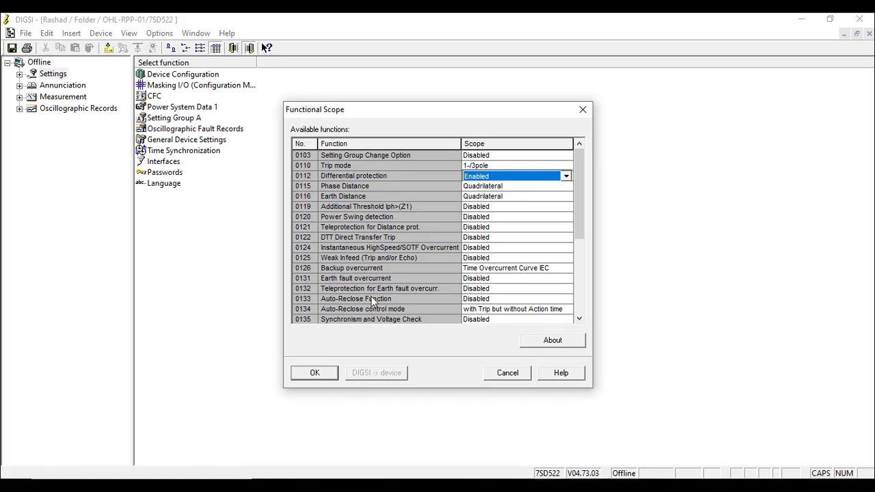
{"action": "left_click", "coordinate": [314, 373]}
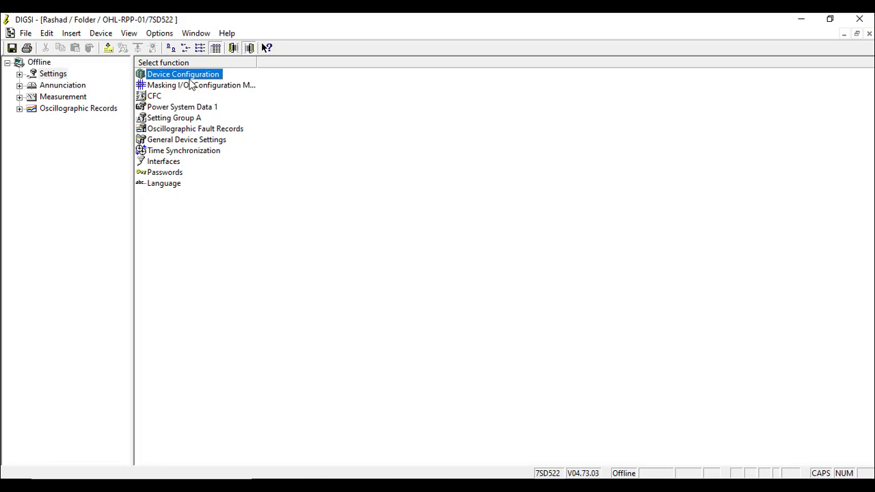
Step: Check the State of differential protection setting under Differential Protection in Setting Group A, and close the dialogs
{"action": "left_click", "coordinate": [180, 119]}
{"action": "double_click", "coordinate": [180, 121]}
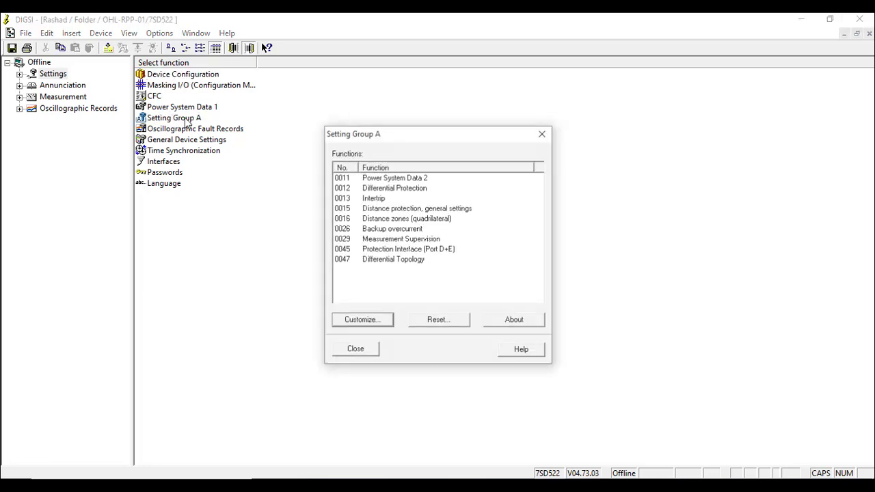
{"action": "double_click", "coordinate": [381, 188]}
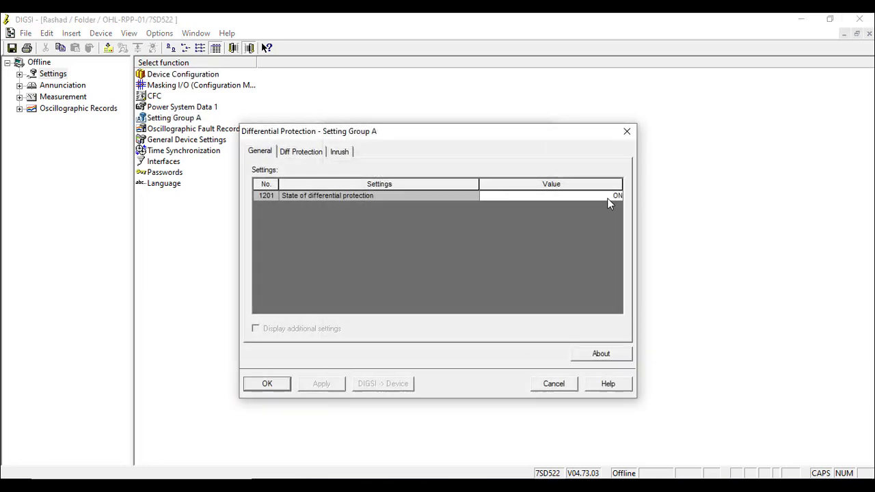
{"action": "left_click", "coordinate": [626, 131]}
{"action": "left_click", "coordinate": [543, 134]}
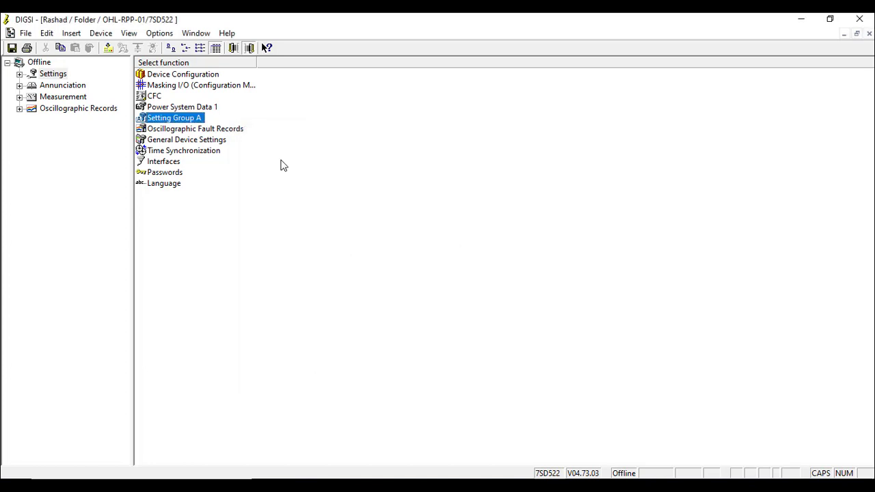
Step: Compare the functional scope in Device Configuration with the function list of Setting Group A
{"action": "left_click", "coordinate": [193, 86]}
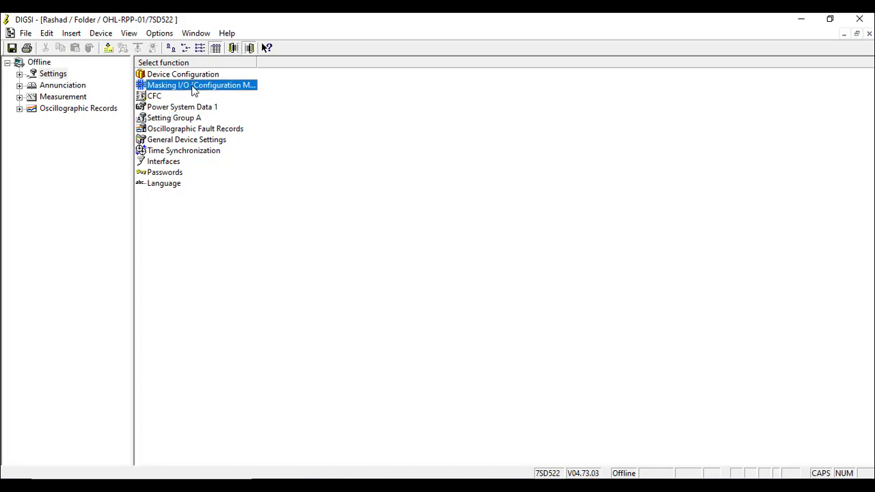
{"action": "double_click", "coordinate": [192, 75]}
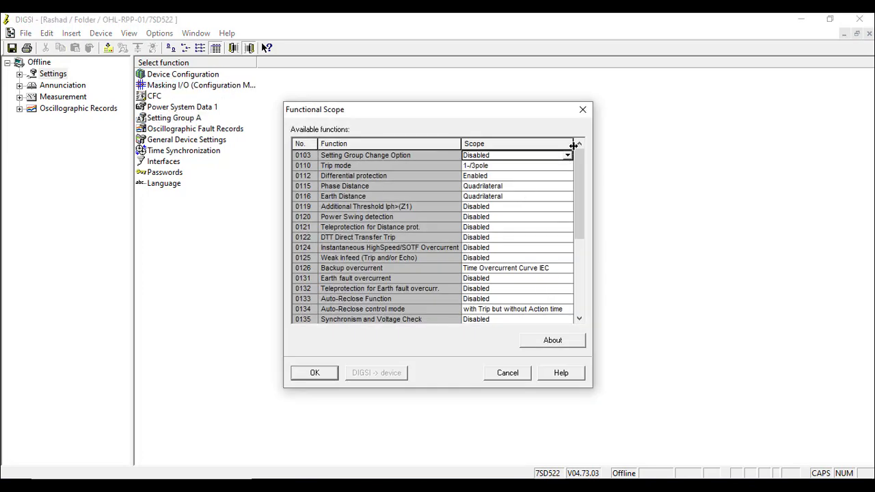
{"action": "left_click", "coordinate": [583, 110]}
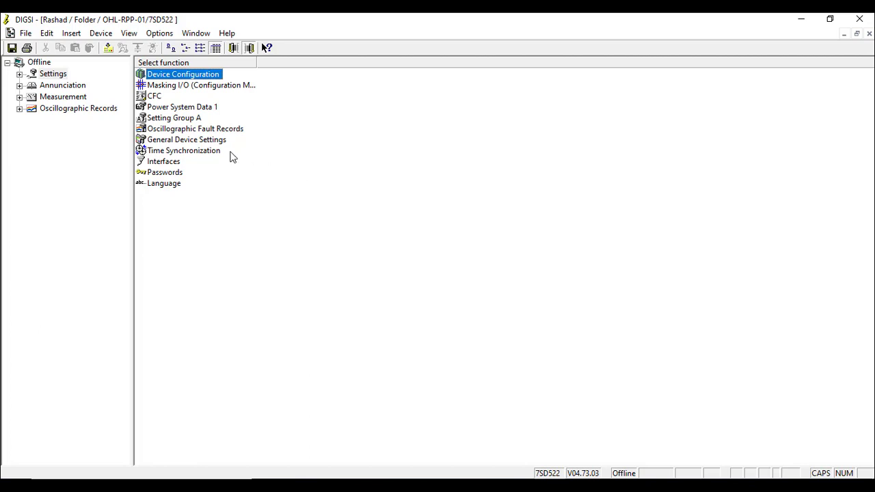
{"action": "double_click", "coordinate": [176, 118]}
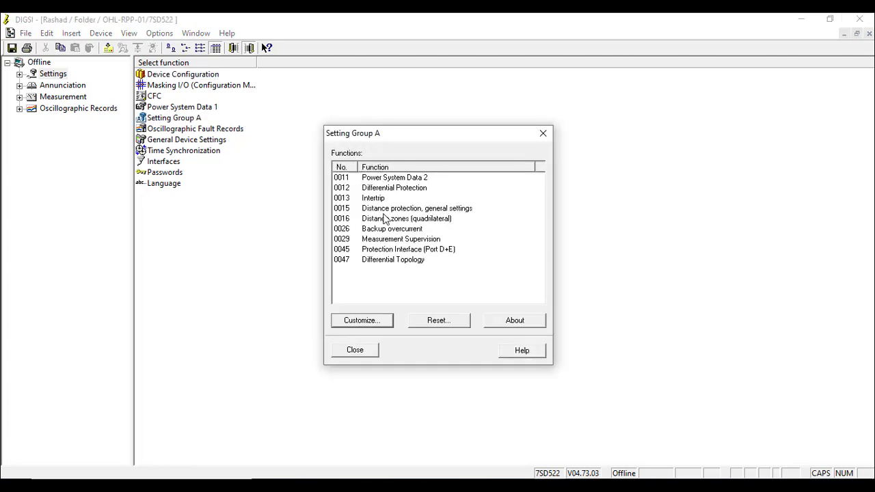
{"action": "left_click", "coordinate": [541, 136]}
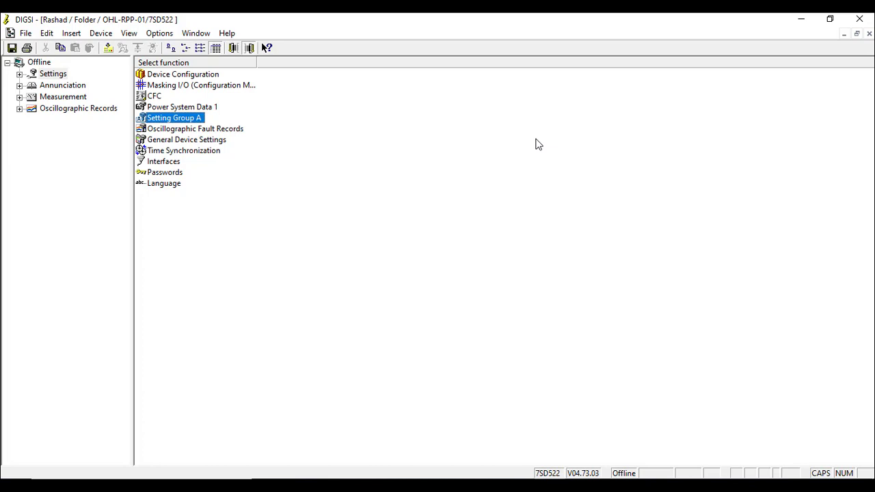
Step: Close OHL-RPP-01 with its parameter set saved, accept the changed IEC 61850 parameters, and exit the device editor
{"action": "left_click", "coordinate": [869, 33]}
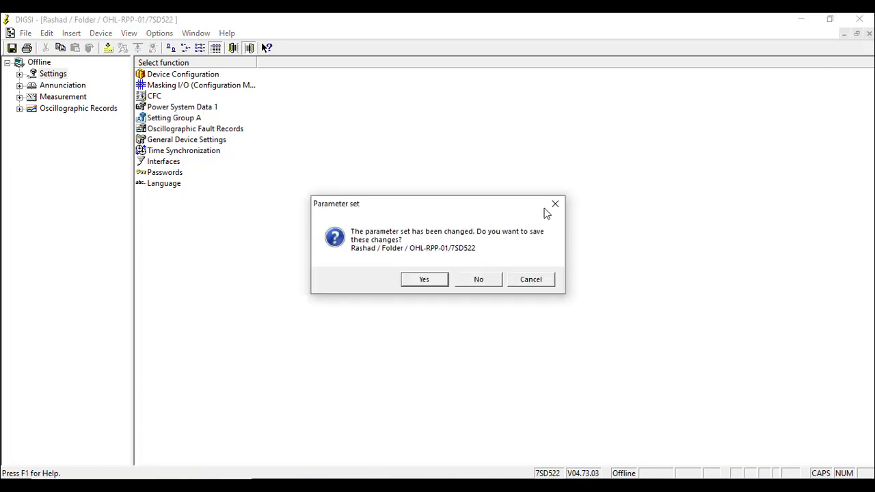
{"action": "left_click", "coordinate": [425, 280]}
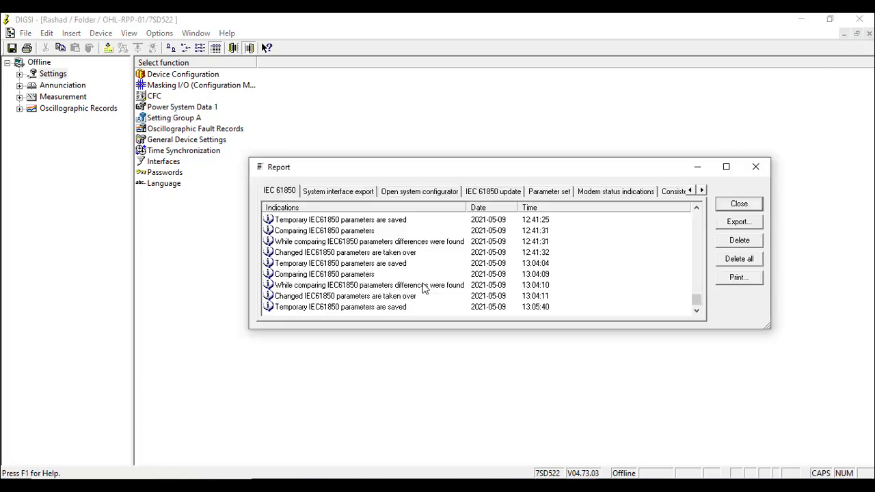
{"action": "left_click", "coordinate": [733, 205]}
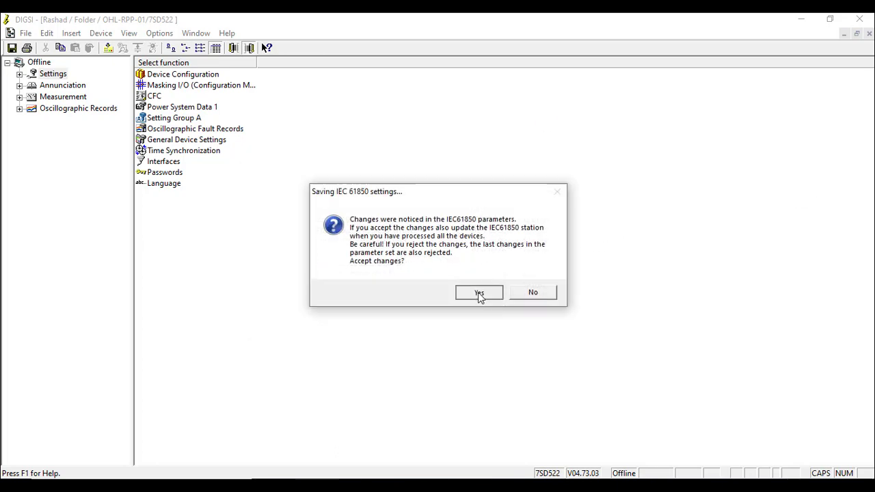
{"action": "left_click", "coordinate": [478, 293]}
{"action": "left_click", "coordinate": [740, 205]}
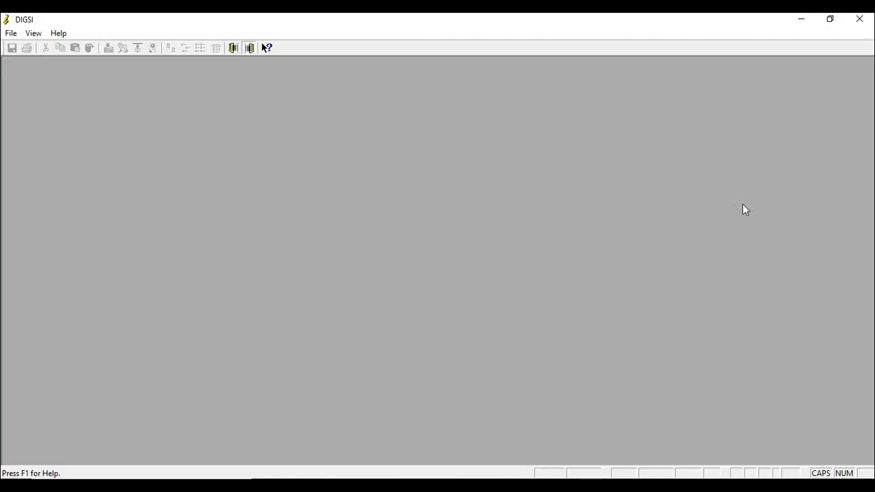
{"action": "left_click", "coordinate": [862, 19]}
Step: Reopen the IEC 61850 station, dismiss the report, and show the content of the OHL_01 dataset
{"action": "left_click", "coordinate": [299, 63]}
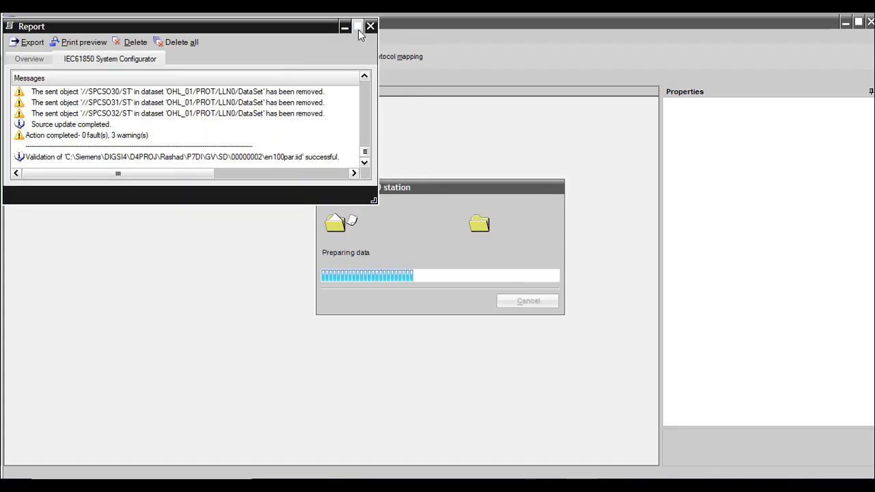
{"action": "left_click", "coordinate": [370, 27]}
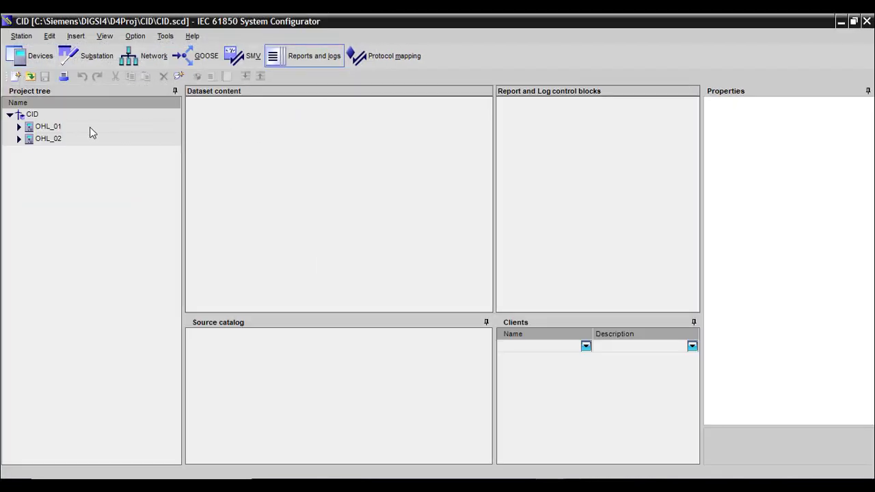
{"action": "left_click", "coordinate": [88, 127]}
{"action": "left_click", "coordinate": [19, 126]}
{"action": "left_click", "coordinate": [61, 139]}
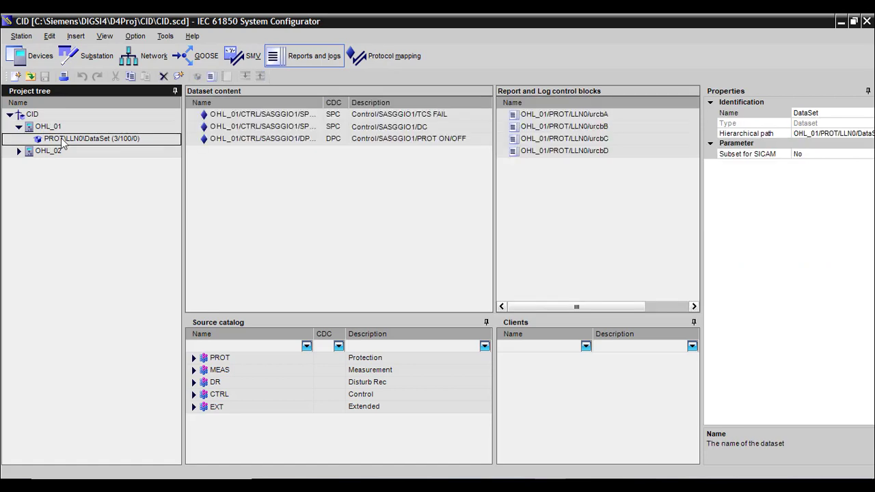
Step: Add SPCSO30, SPCSO31 and SPCSO32 (Diff: 2nd Harmonic detected in phases L1 to L3) from EXT/pdGGIO49 to the OHL_01 dataset
{"action": "left_click", "coordinate": [194, 408]}
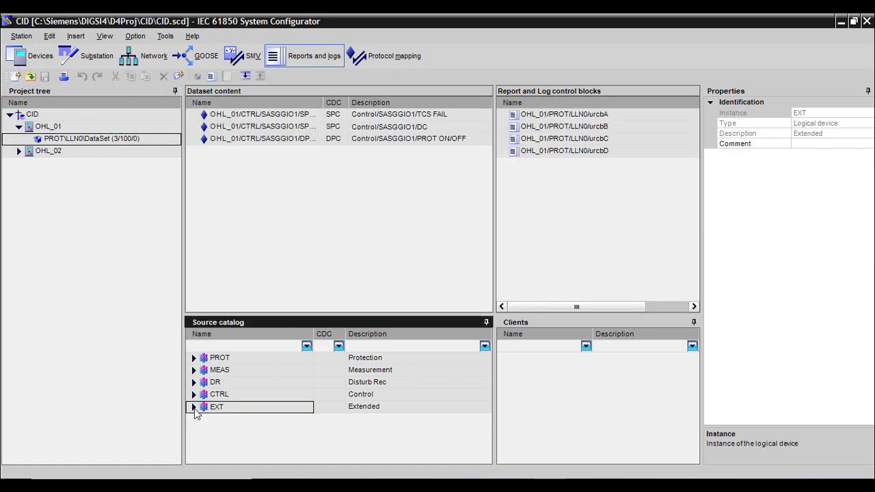
{"action": "left_click", "coordinate": [195, 408]}
{"action": "left_click", "coordinate": [199, 445]}
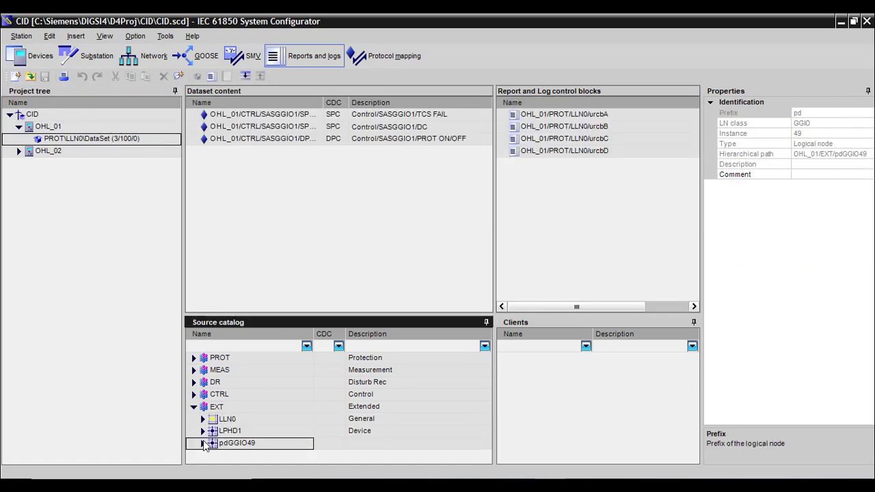
{"action": "left_click", "coordinate": [203, 442]}
{"action": "scroll", "coordinate": [383, 424], "scroll_direction": "down", "scroll_amount": 2}
{"action": "left_click", "coordinate": [383, 424]}
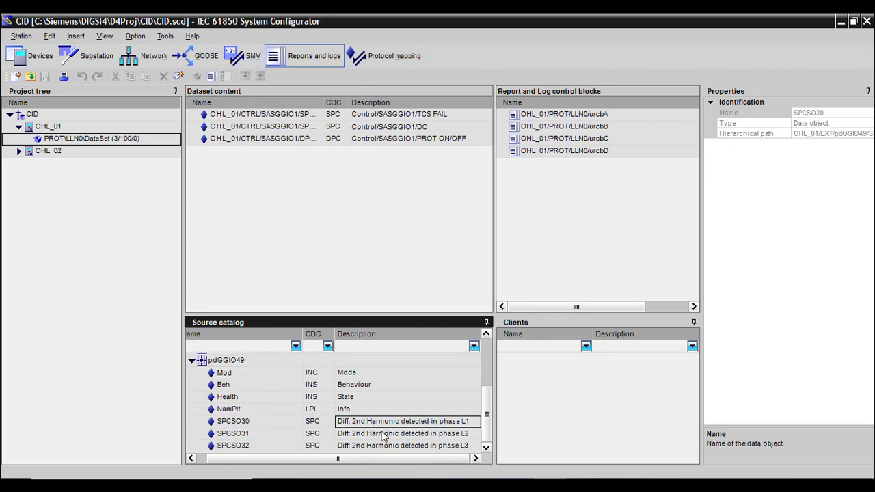
{"action": "left_click", "coordinate": [381, 445], "text": "shift"}
{"action": "left_click_drag", "start_coordinate": [381, 445], "coordinate": [75, 142]}
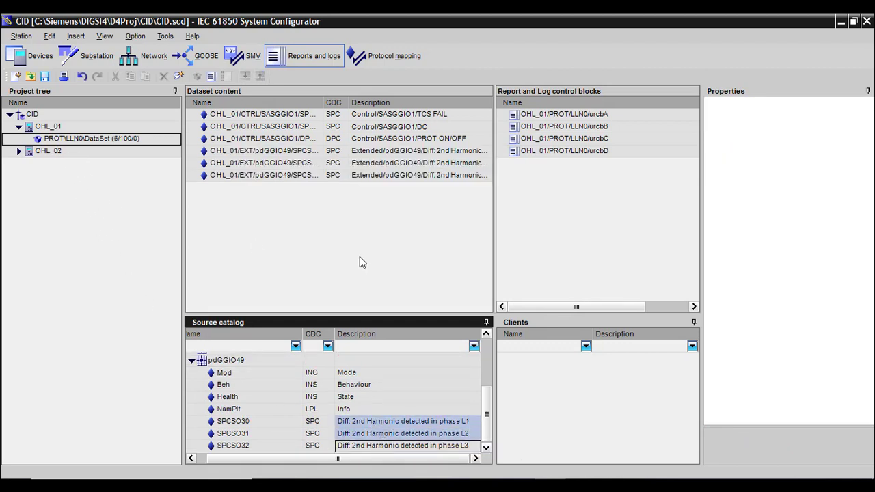
Step: Close the System Configurator and save the modified IEC 61850 station
{"action": "left_click", "coordinate": [866, 21]}
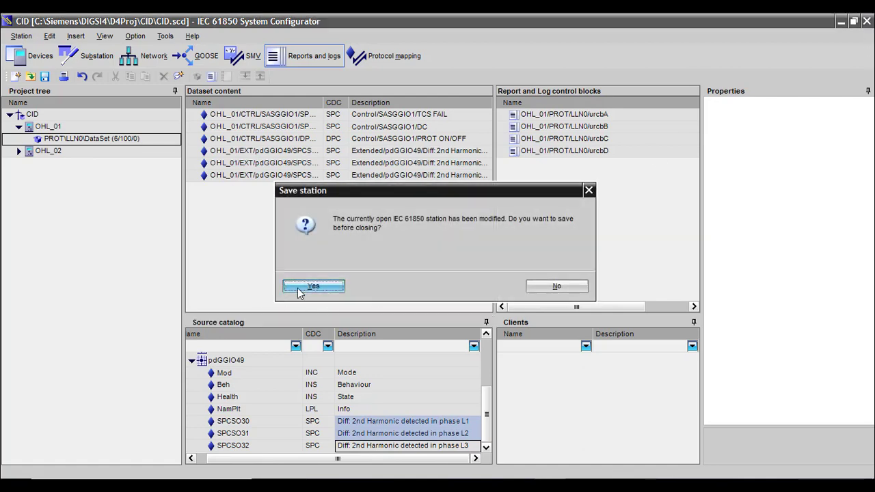
{"action": "left_click", "coordinate": [298, 290]}
{"action": "left_click", "coordinate": [557, 302]}
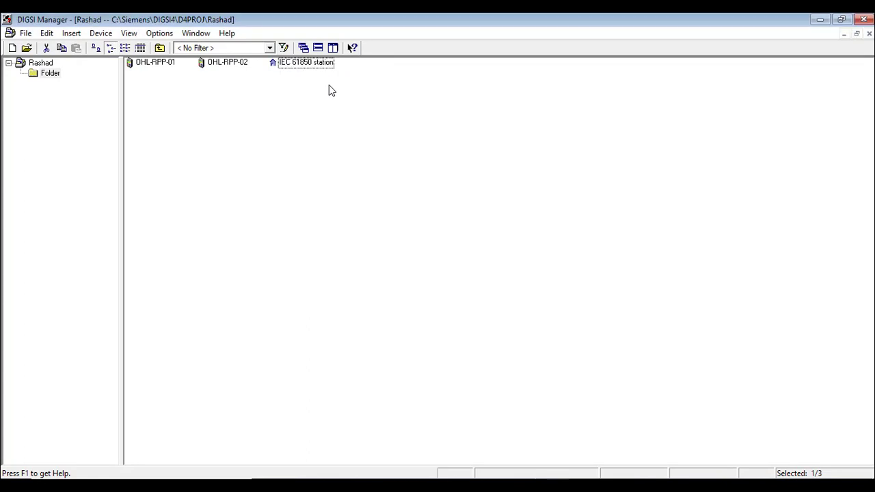
Step: Check the device update list in the IEC 61850 station's properties and cancel the dialog
{"action": "right_click", "coordinate": [315, 65]}
{"action": "left_click", "coordinate": [364, 209]}
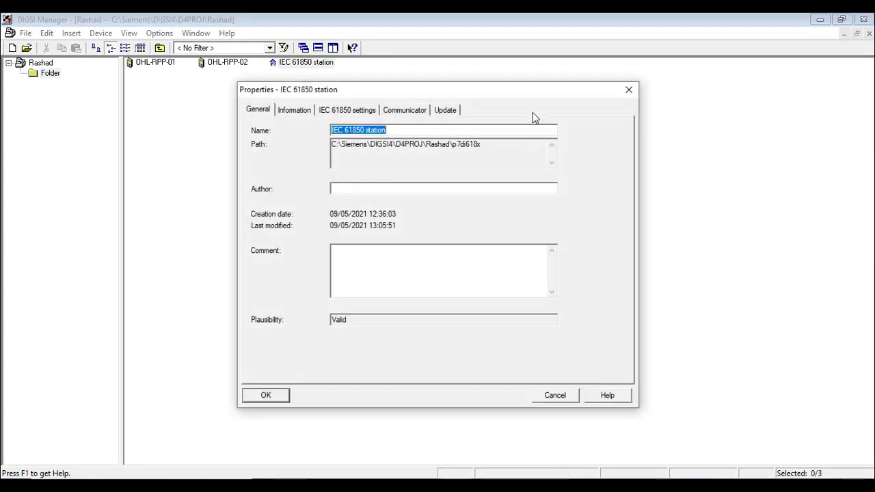
{"action": "left_click", "coordinate": [445, 109]}
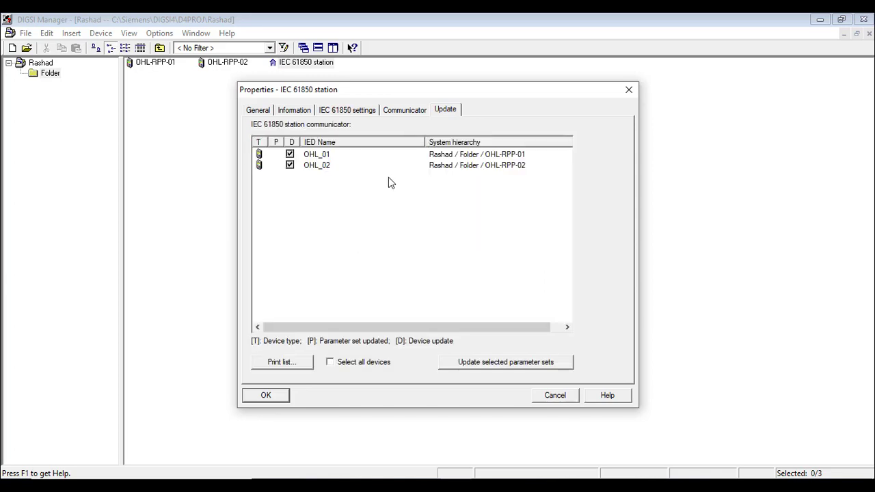
{"action": "left_click", "coordinate": [554, 397]}
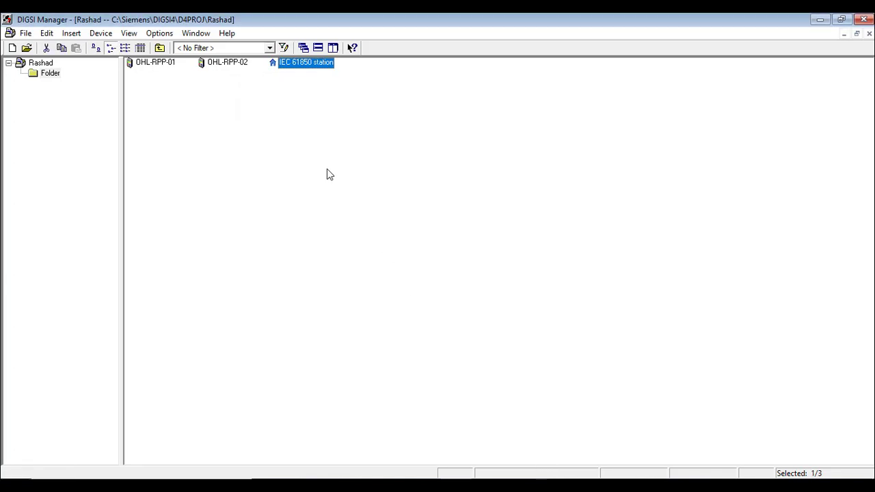
Step: Begin exporting device OHL-RPP-01 with file type IEC 61850 device description (*.cid), and cancel the export
{"action": "right_click", "coordinate": [145, 66]}
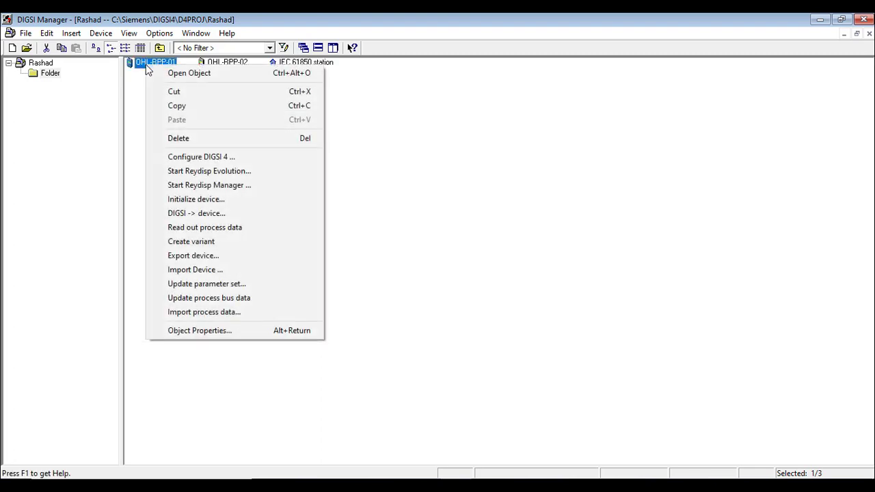
{"action": "left_click", "coordinate": [179, 256]}
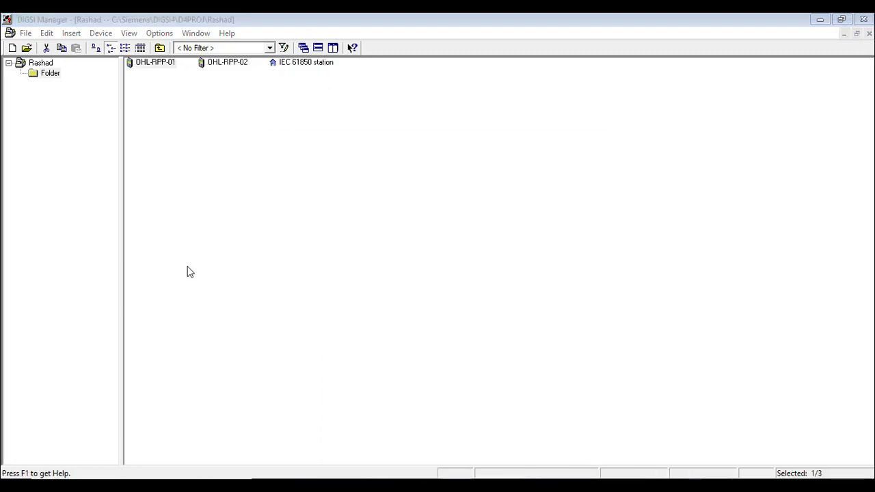
{"action": "left_click", "coordinate": [405, 385]}
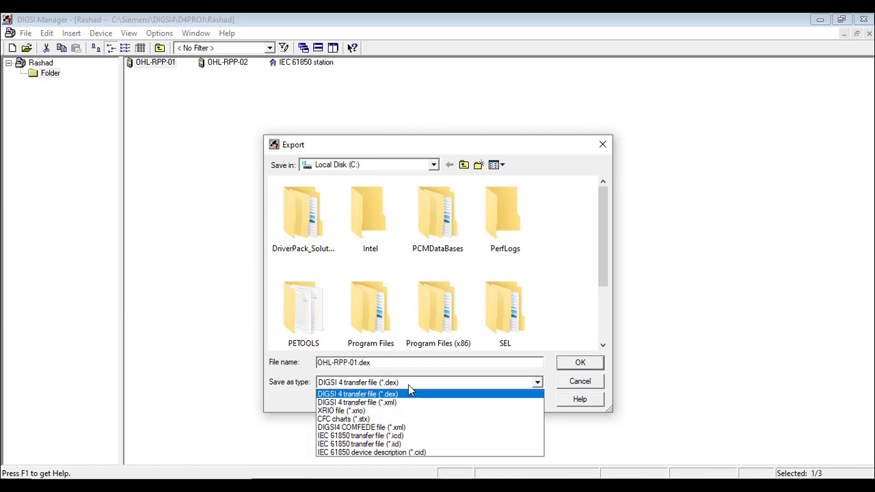
{"action": "left_click", "coordinate": [435, 453]}
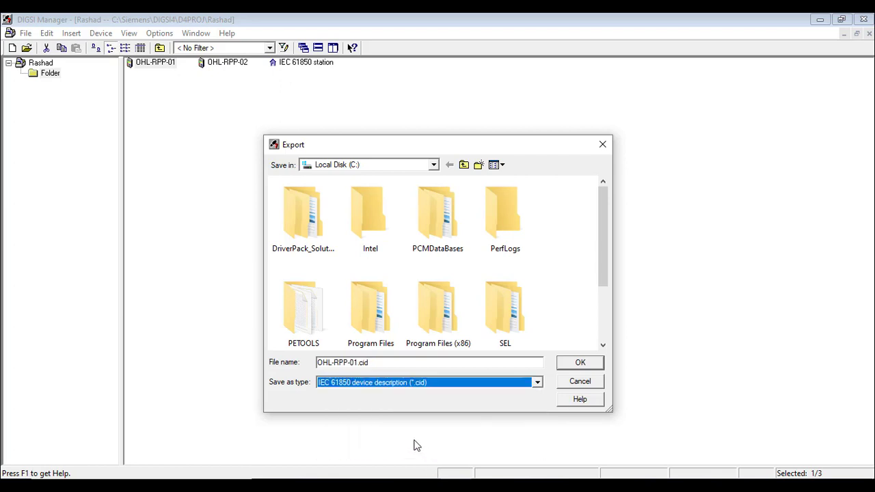
{"action": "left_click", "coordinate": [581, 382]}
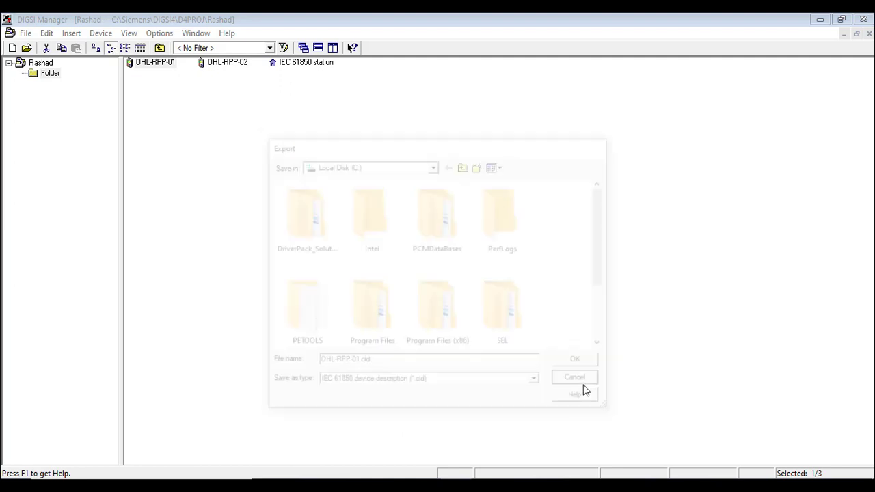
Step: Reopen the IEC 61850 station to examine its station export options, cancel the export, and close the System Configurator
{"action": "right_click", "coordinate": [304, 69]}
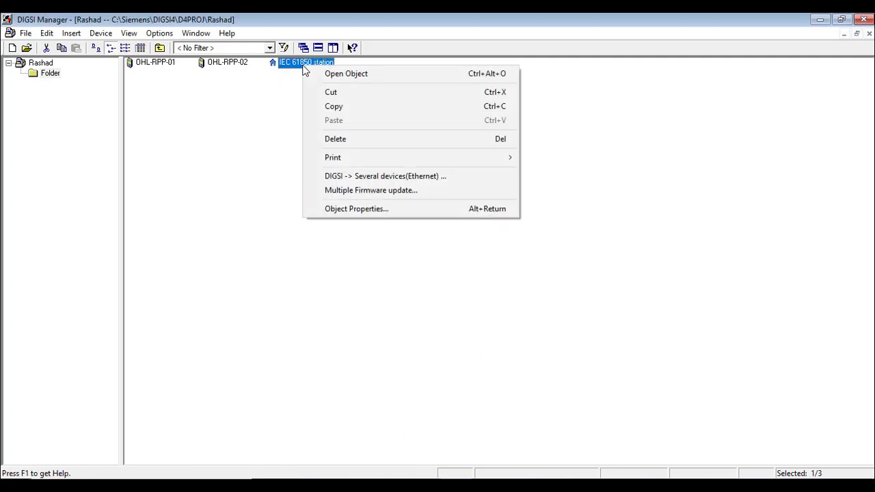
{"action": "left_click", "coordinate": [298, 71]}
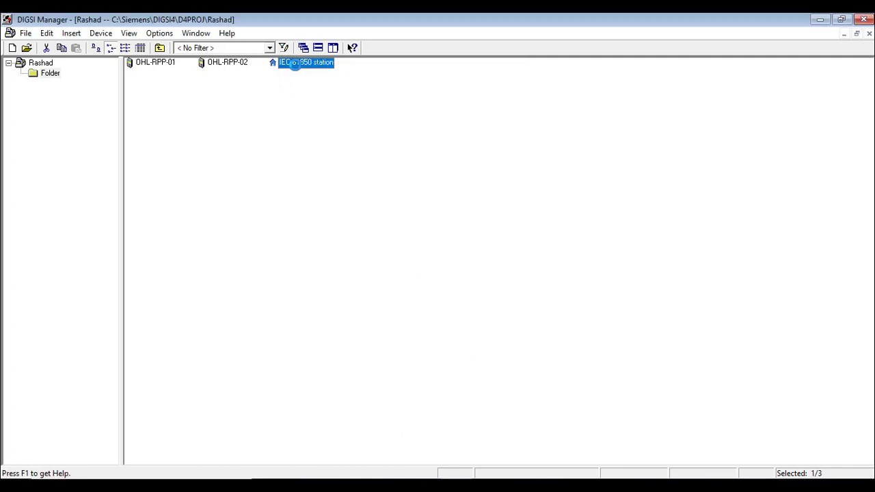
{"action": "double_click", "coordinate": [294, 62]}
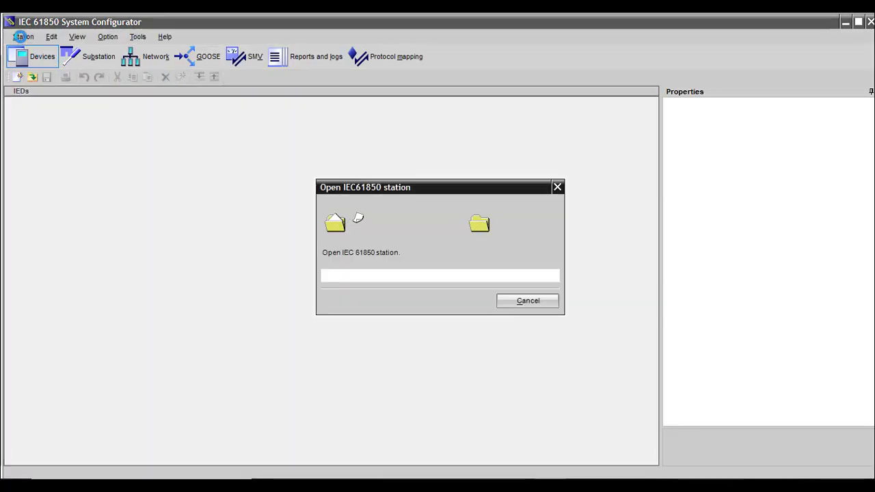
{"action": "left_click", "coordinate": [20, 36]}
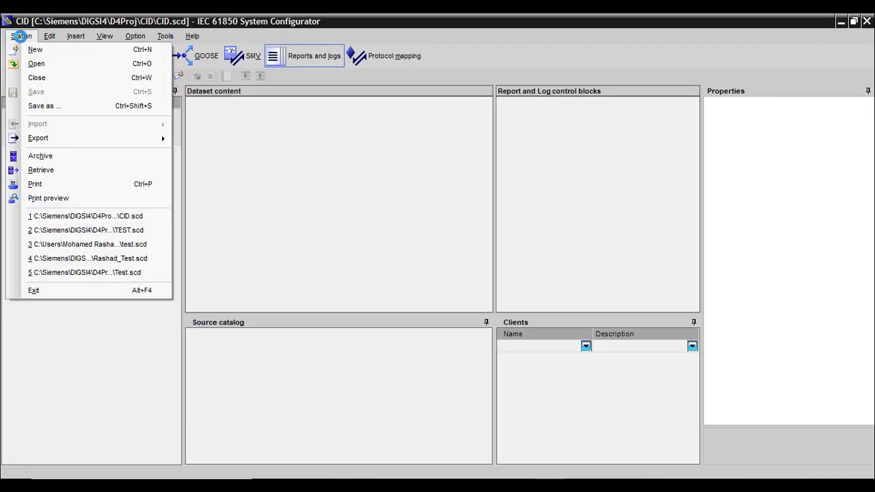
{"action": "mouse_move", "coordinate": [62, 141]}
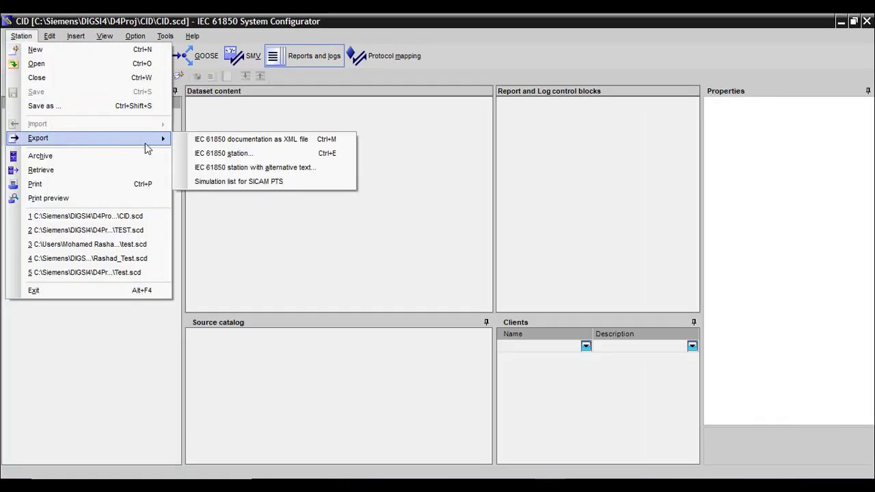
{"action": "left_click", "coordinate": [209, 155]}
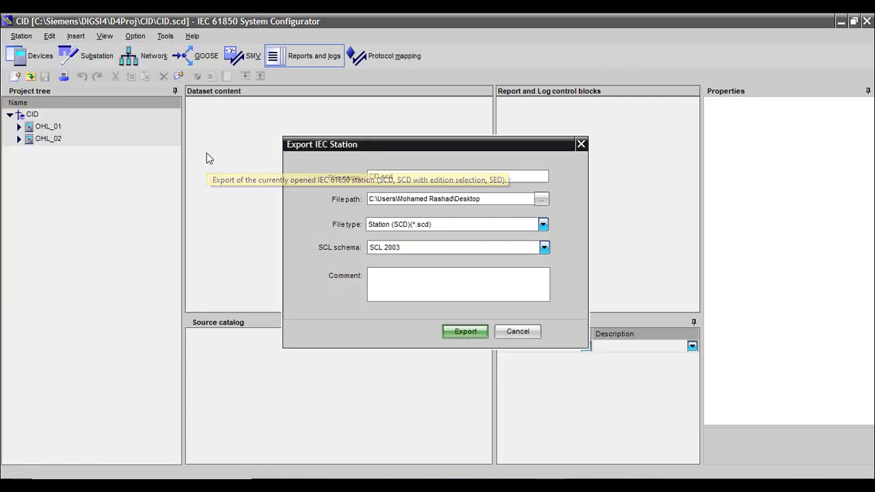
{"action": "left_click", "coordinate": [513, 334]}
{"action": "left_click", "coordinate": [867, 22]}
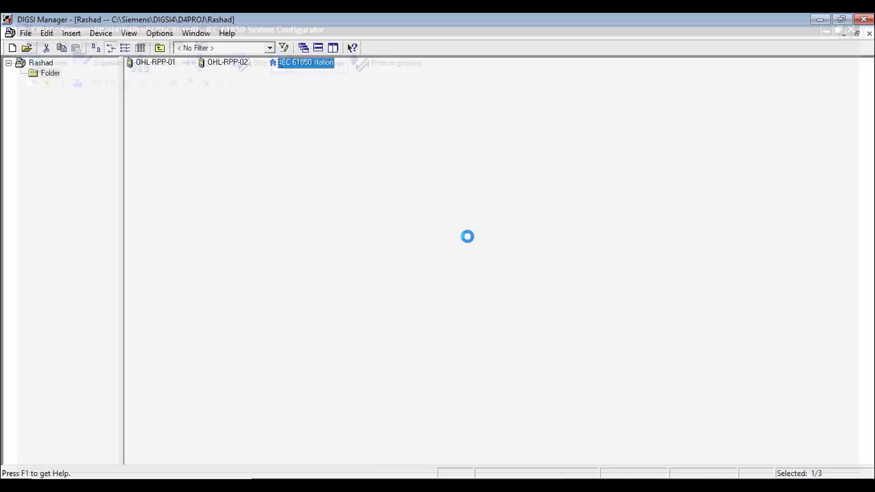
{"action": "left_click", "coordinate": [388, 174]}
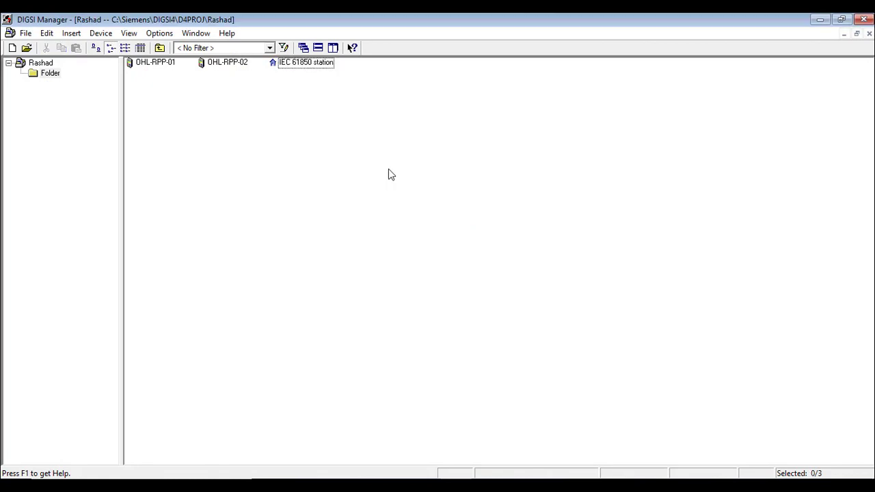